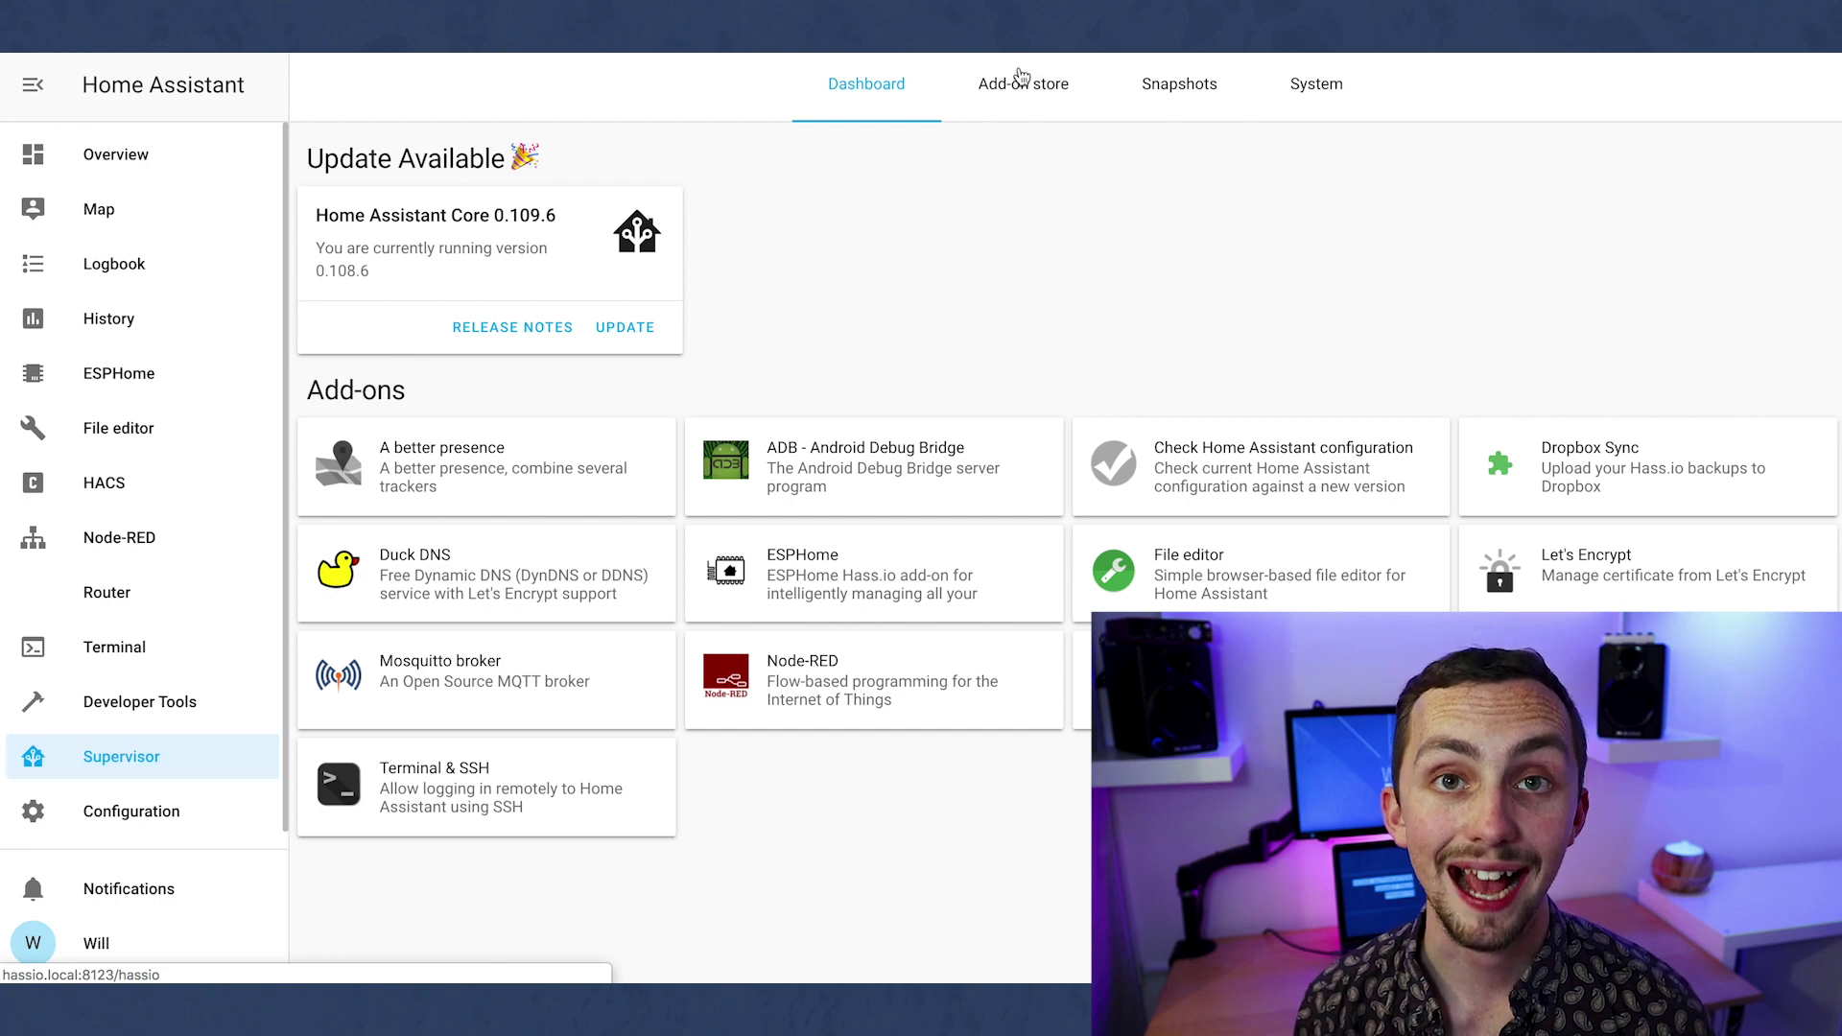
# Search the add-on store for 'esp' and open the ESPHome add-on
pyautogui.click(1020, 81)
pyautogui.write('esp')
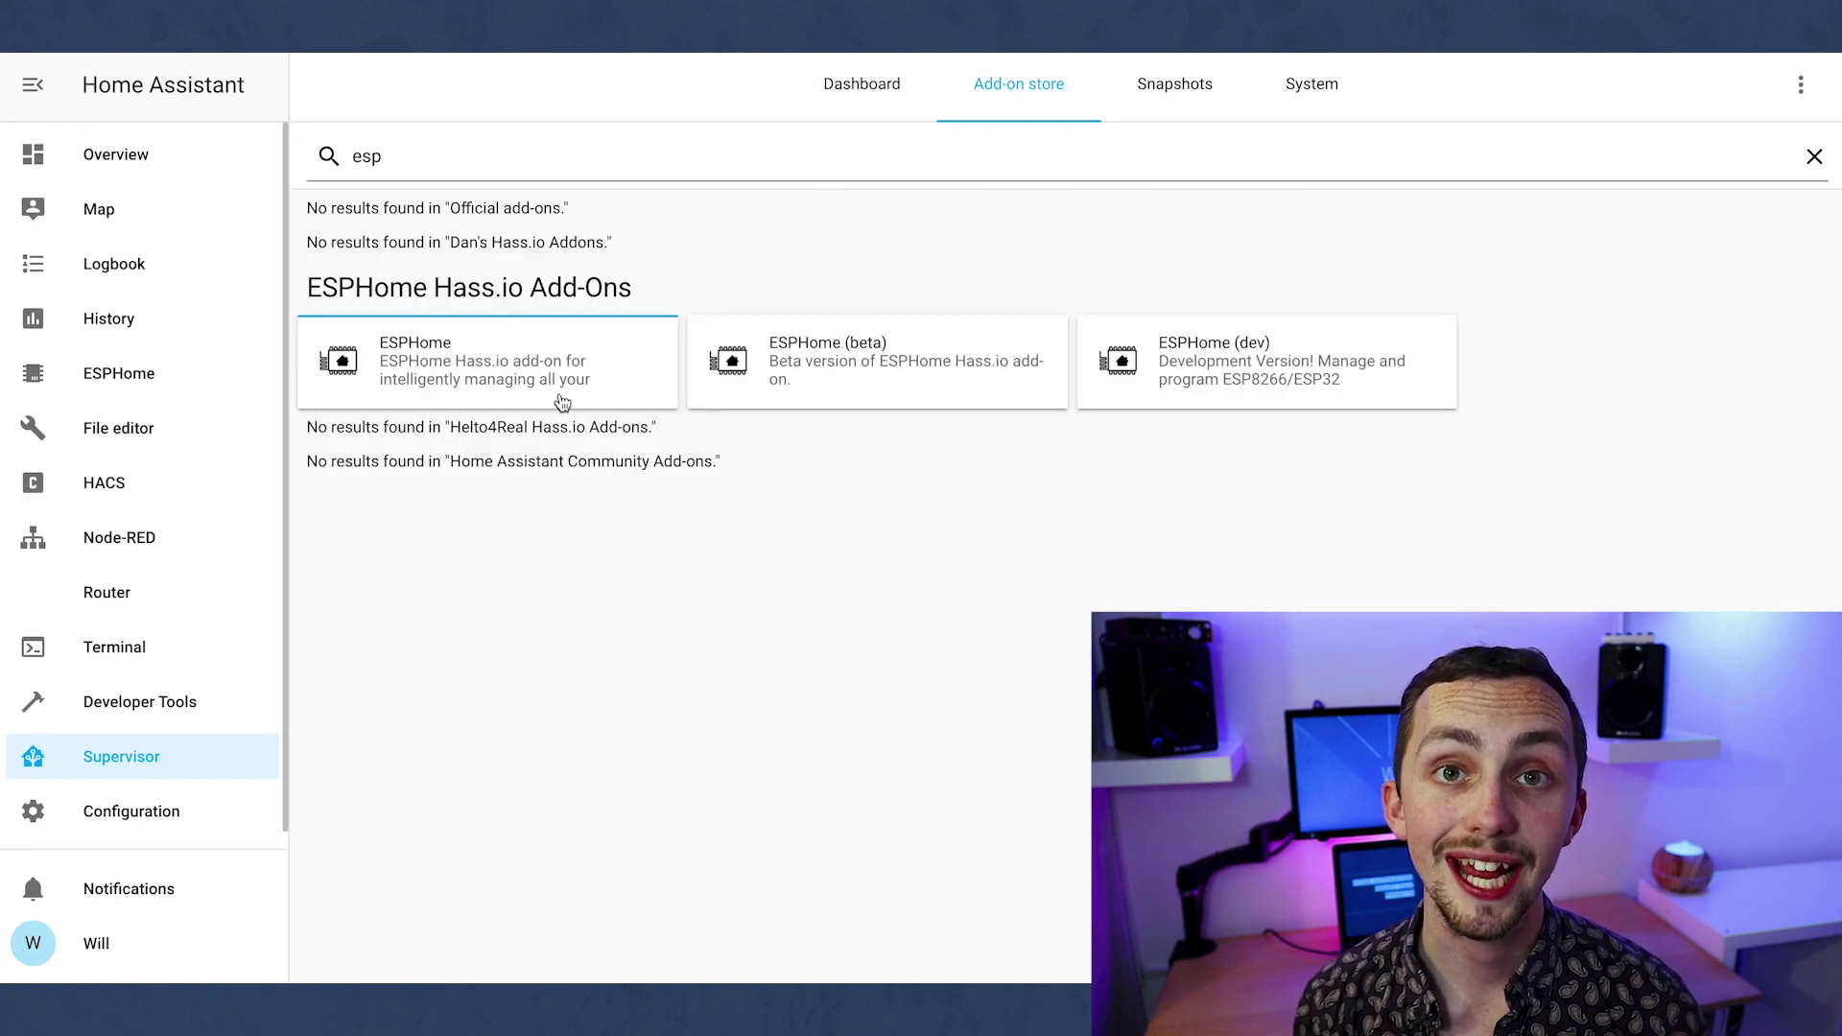
pyautogui.click(560, 399)
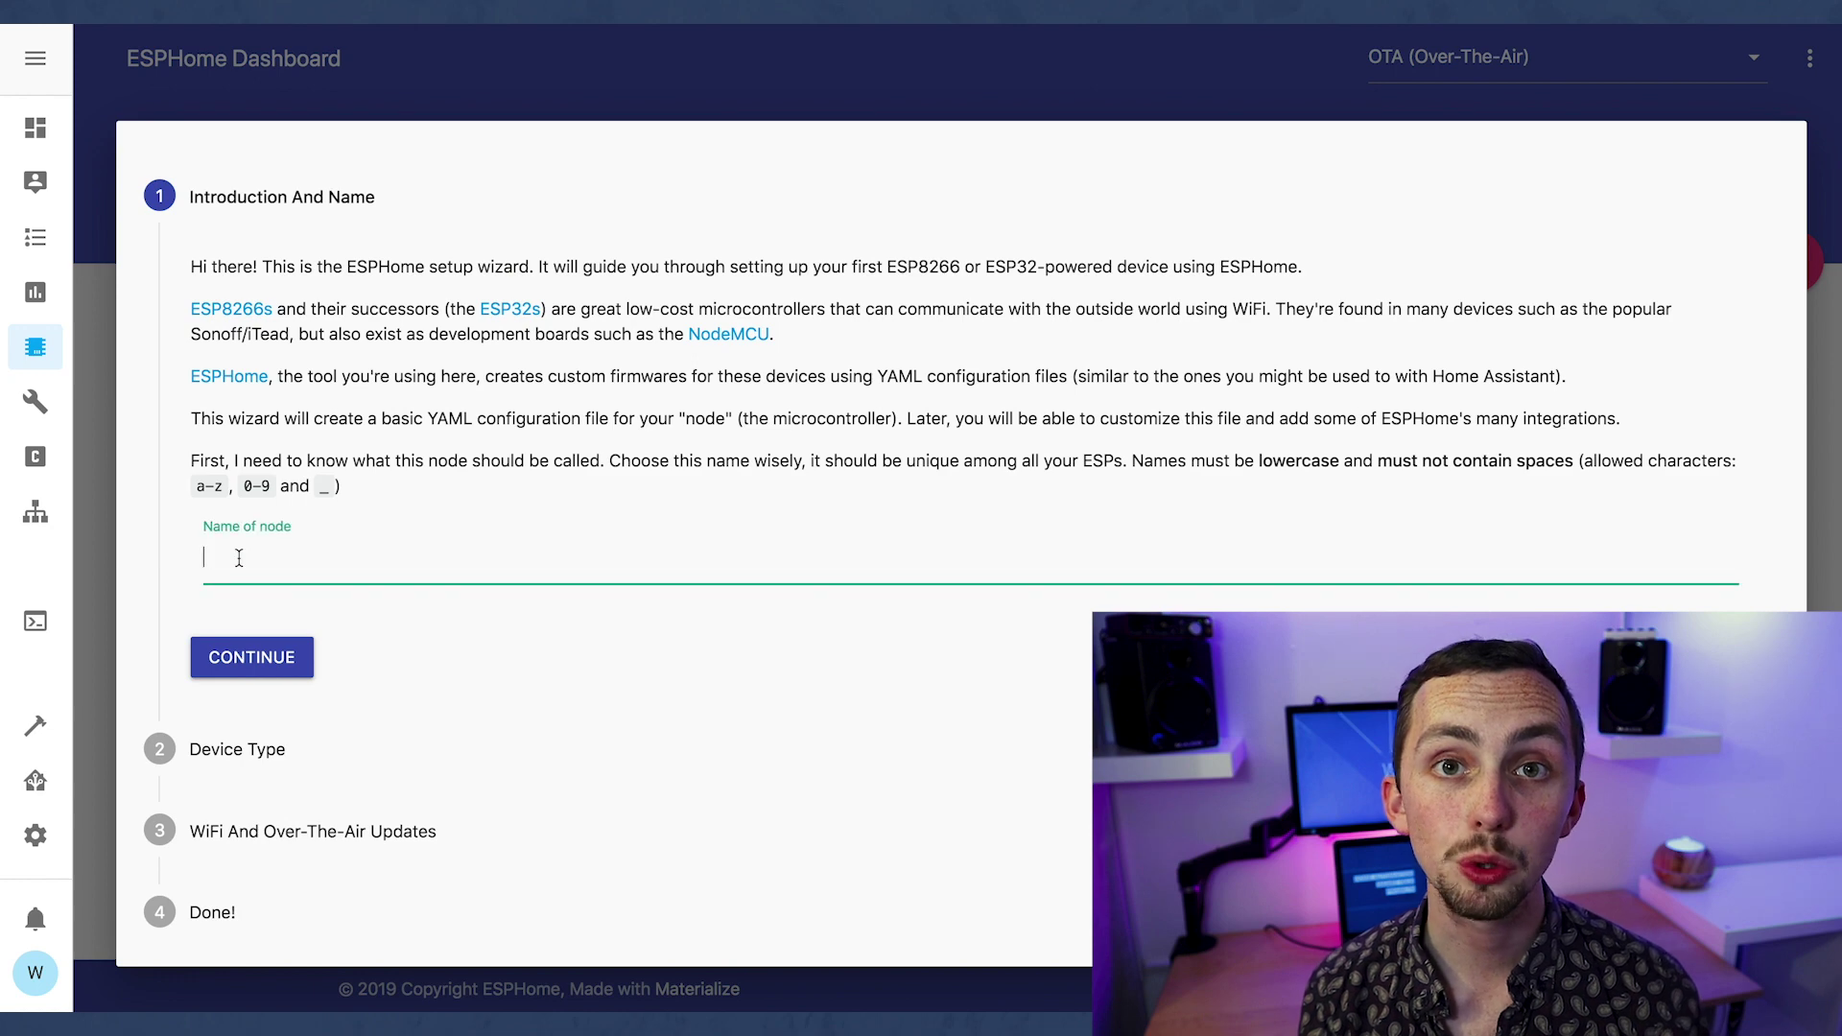
# Name the new node cave_led and choose the Wemos D1 and Wemos D1 mini board
pyautogui.write('cavel')
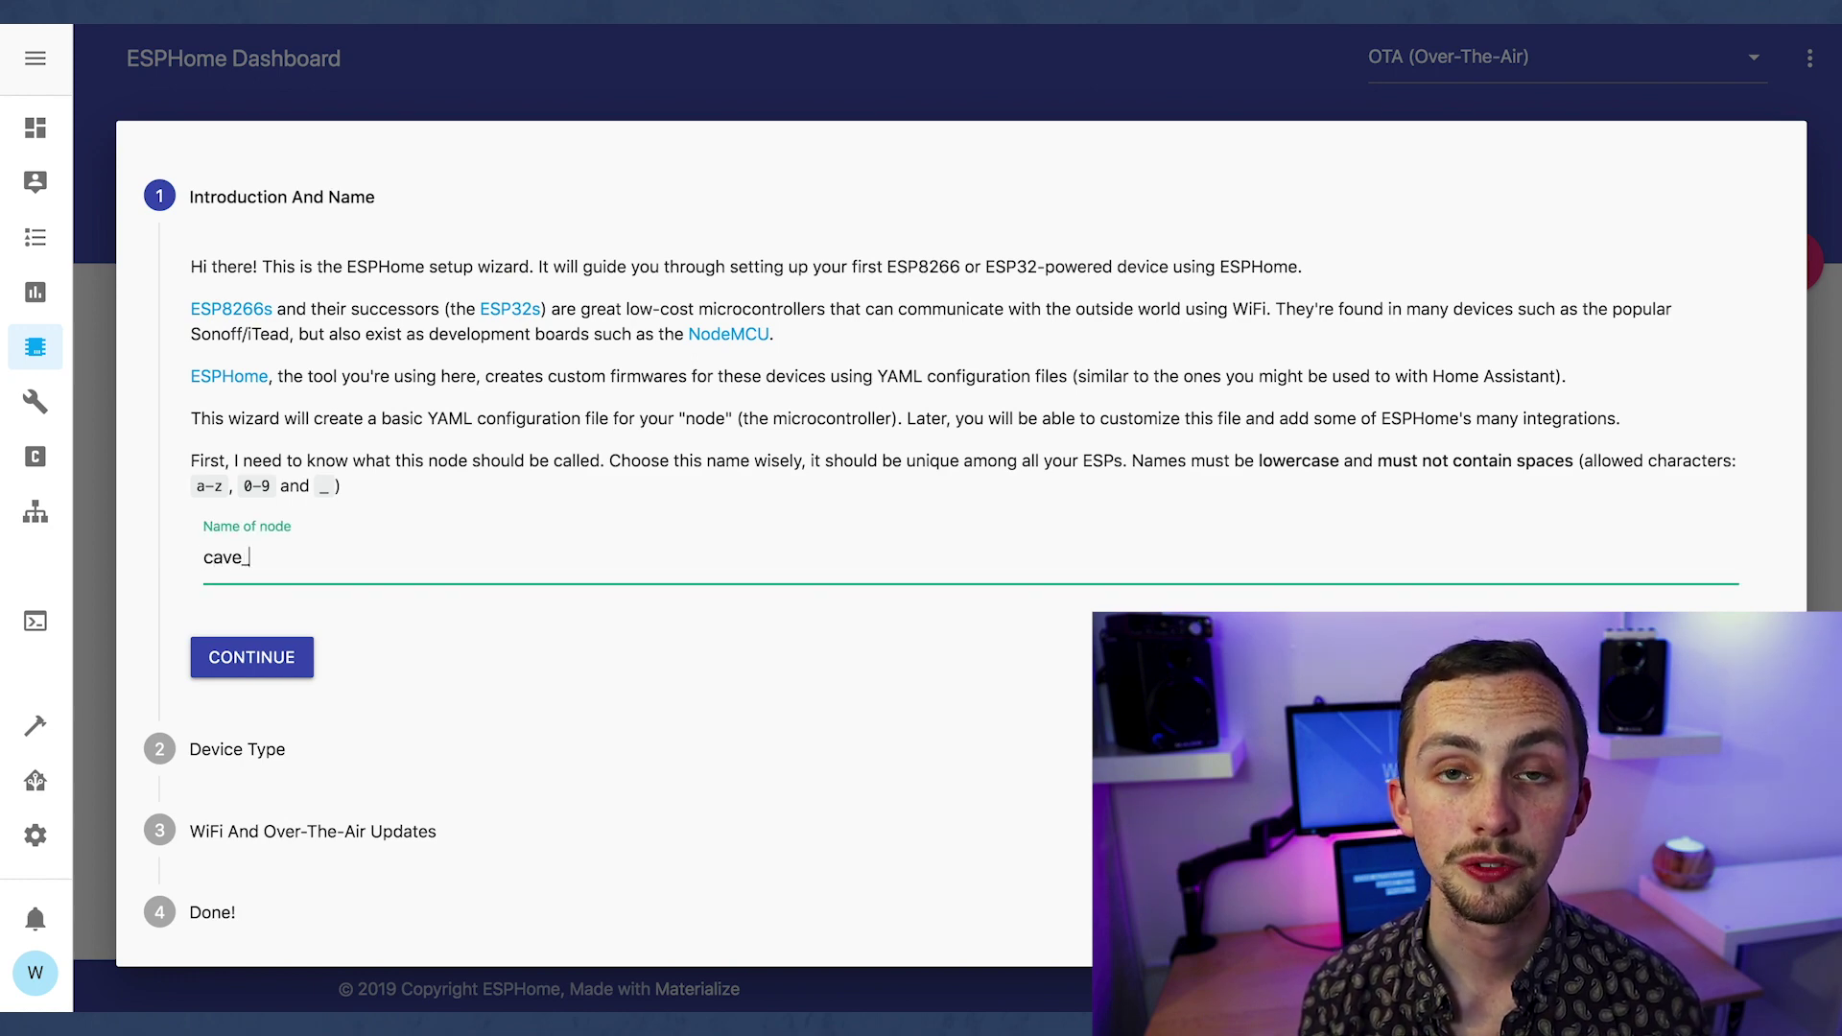
pyautogui.write('led')
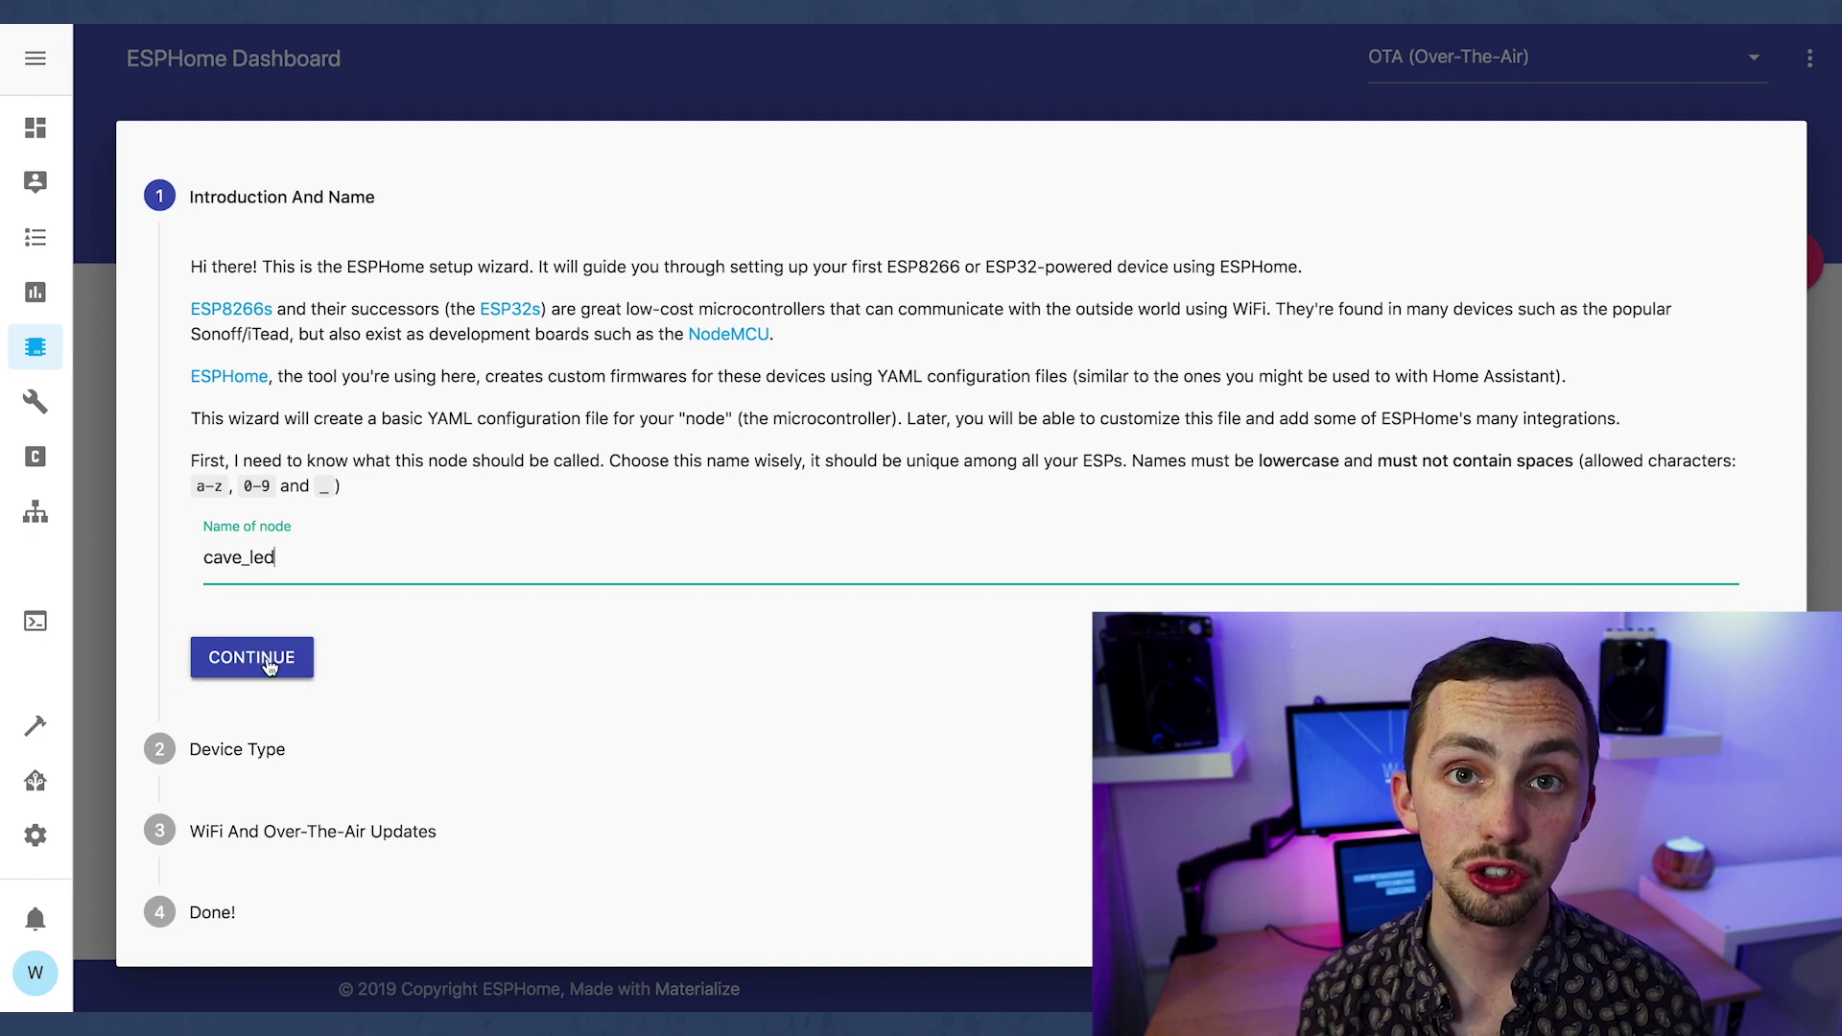
pyautogui.click(269, 666)
pyautogui.click(376, 482)
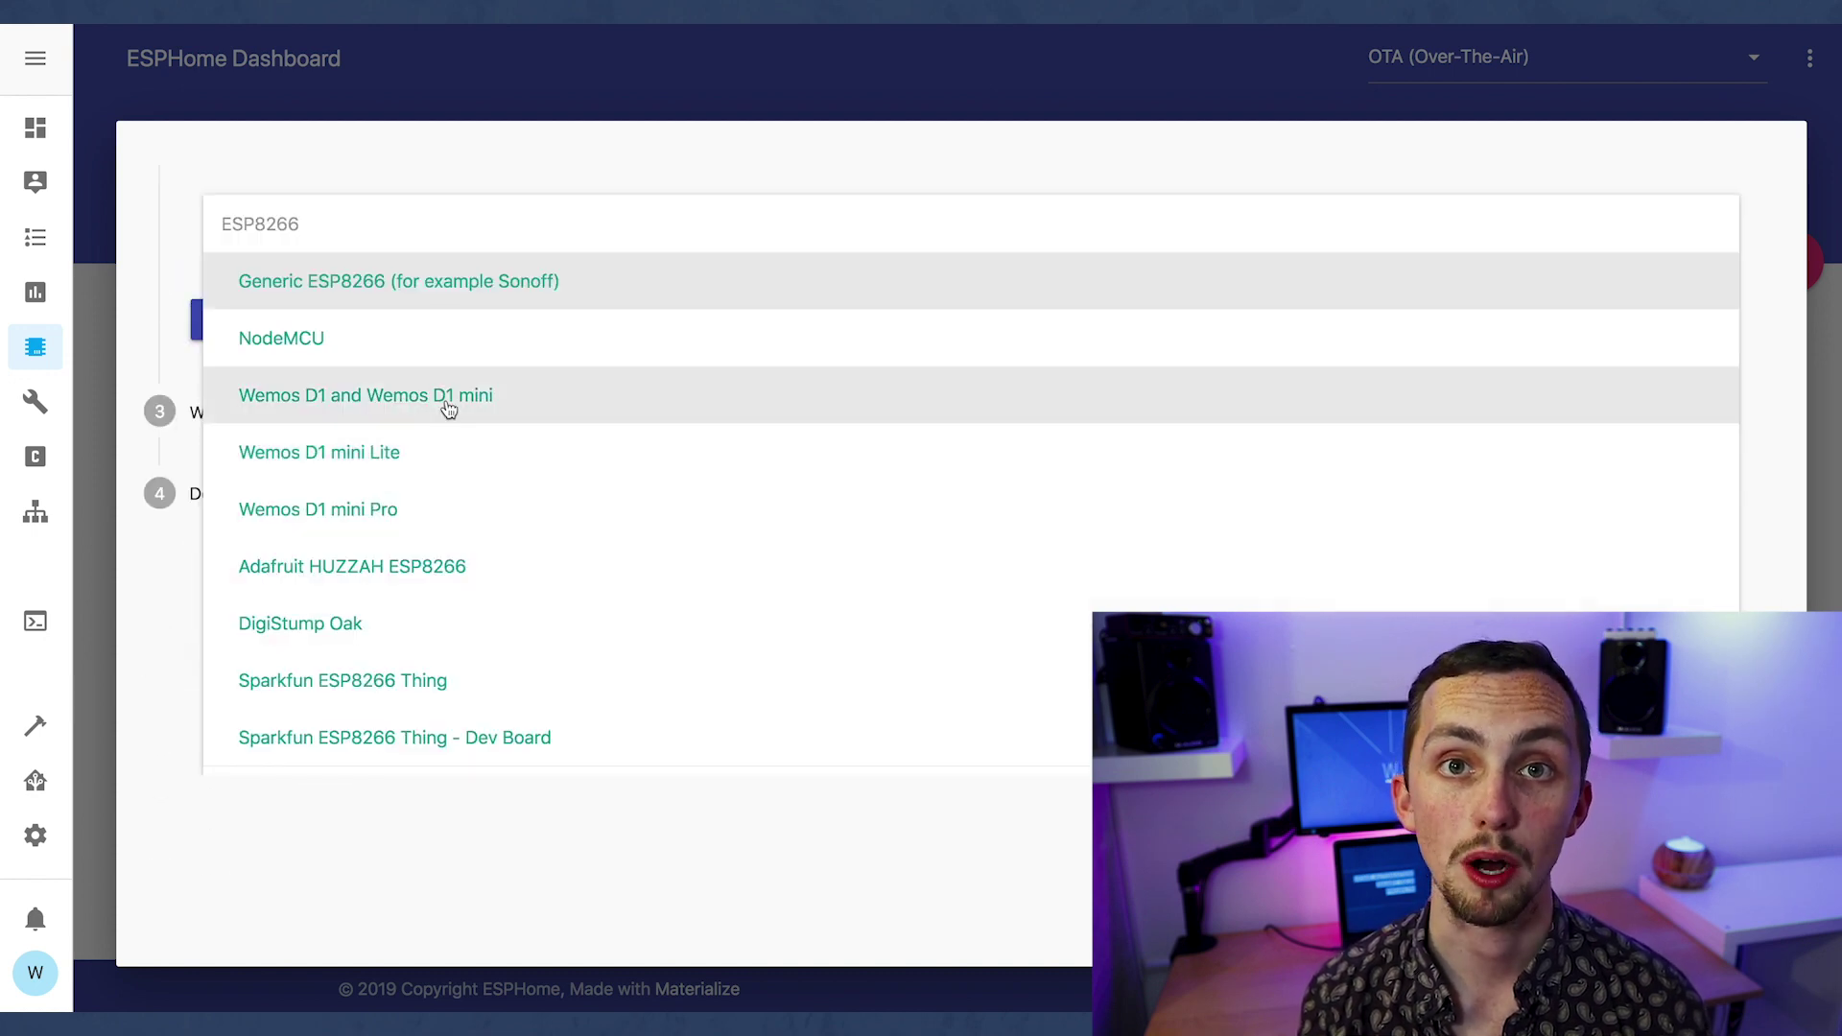
pyautogui.click(448, 408)
pyautogui.click(278, 561)
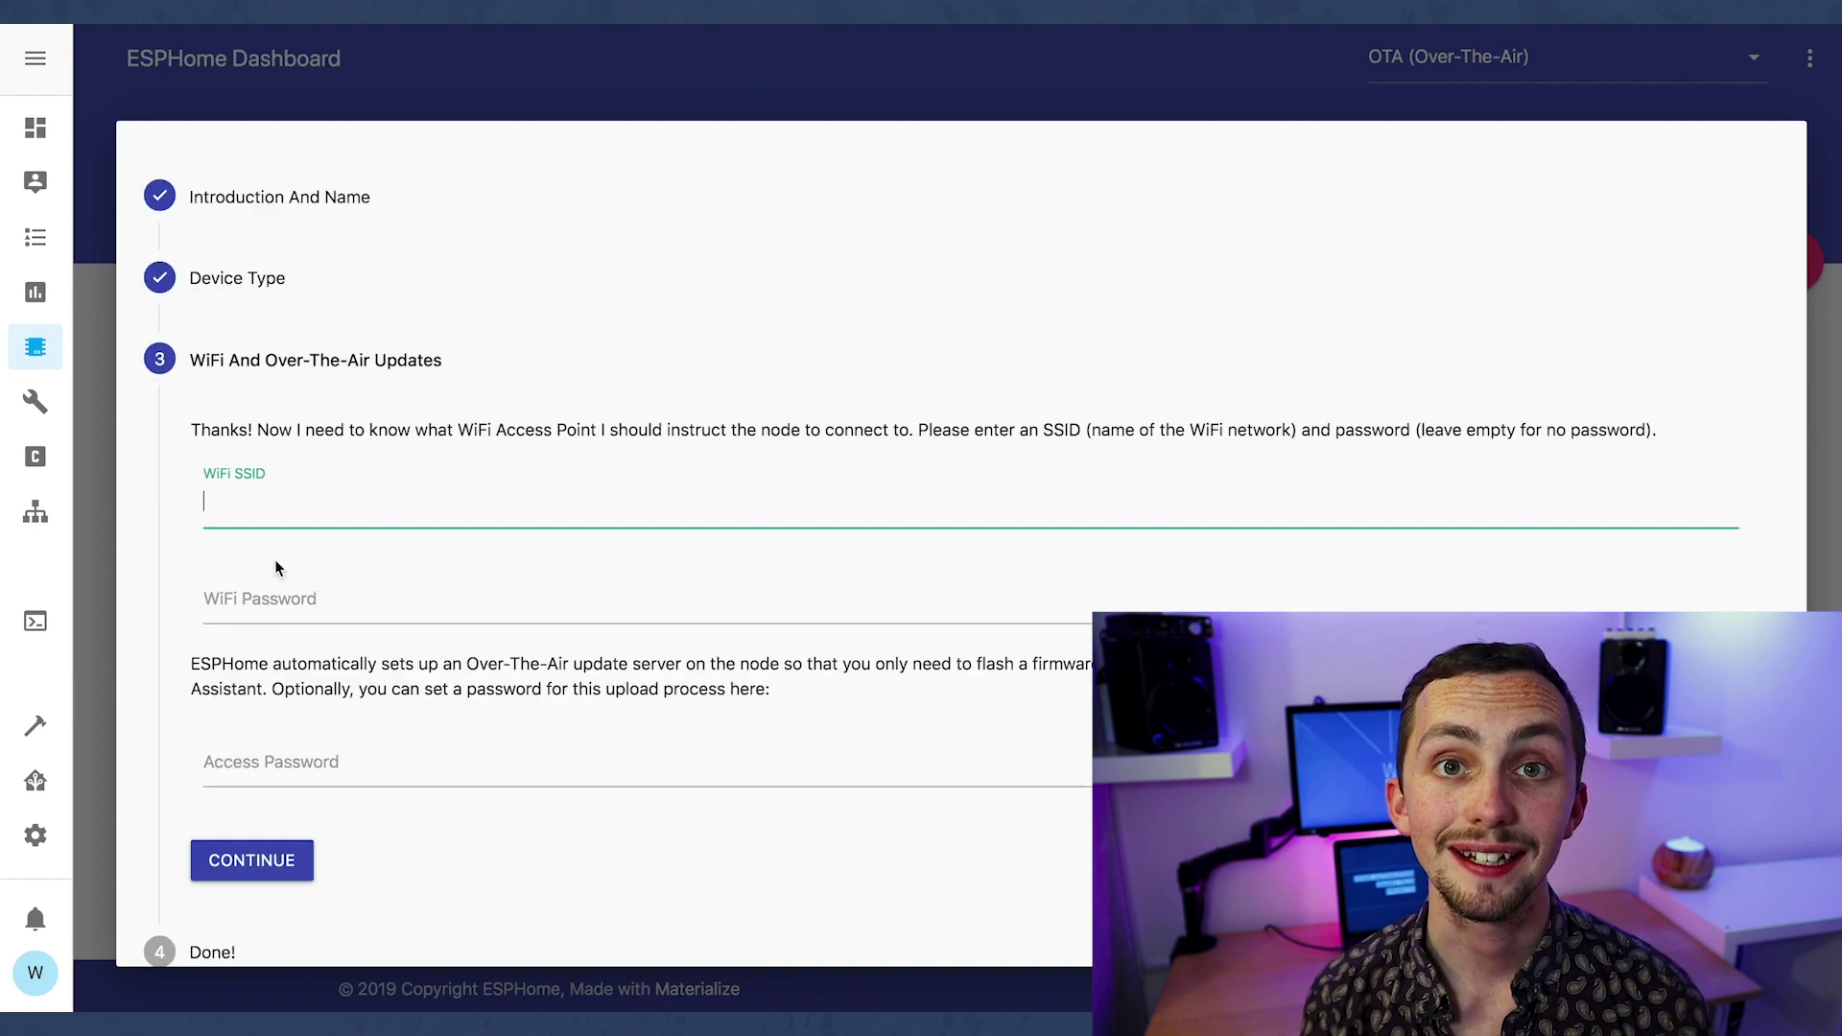
# Enter the home WiFi SSID and password and submit the wizard
pyautogui.write('wifi')
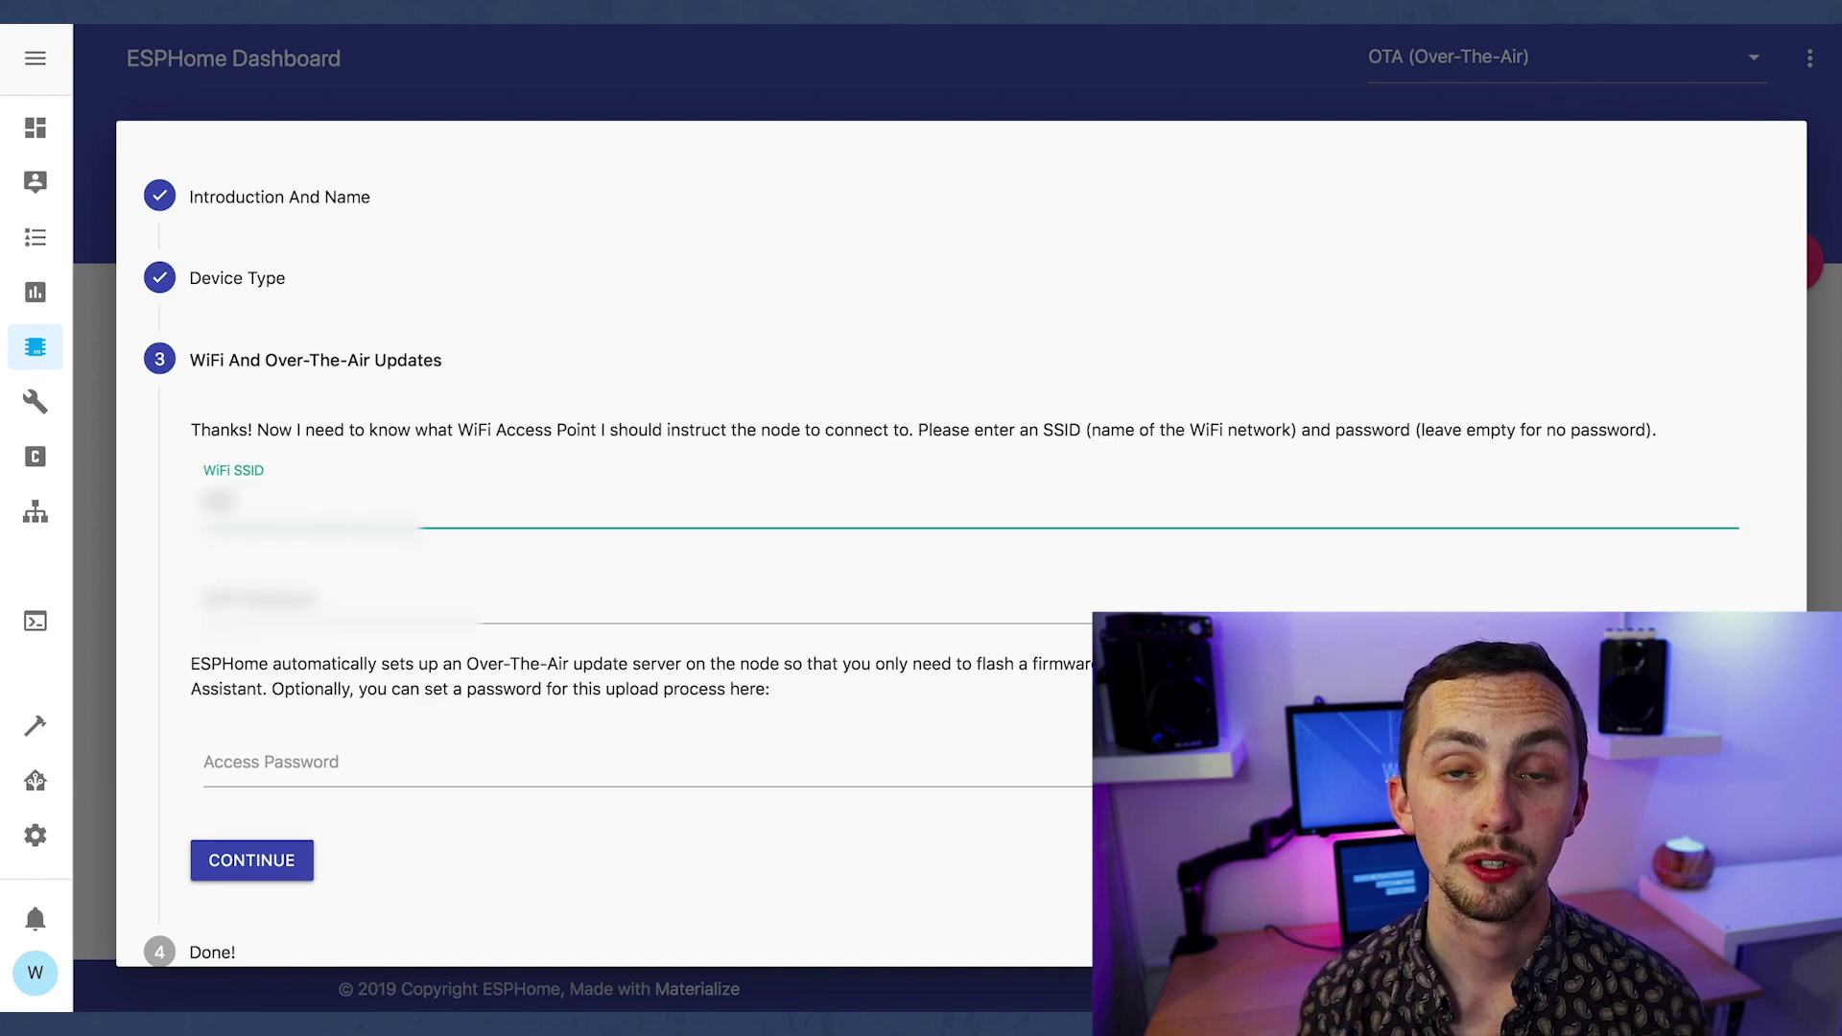
pyautogui.press('Tab')
pyautogui.write('passwordpassword')
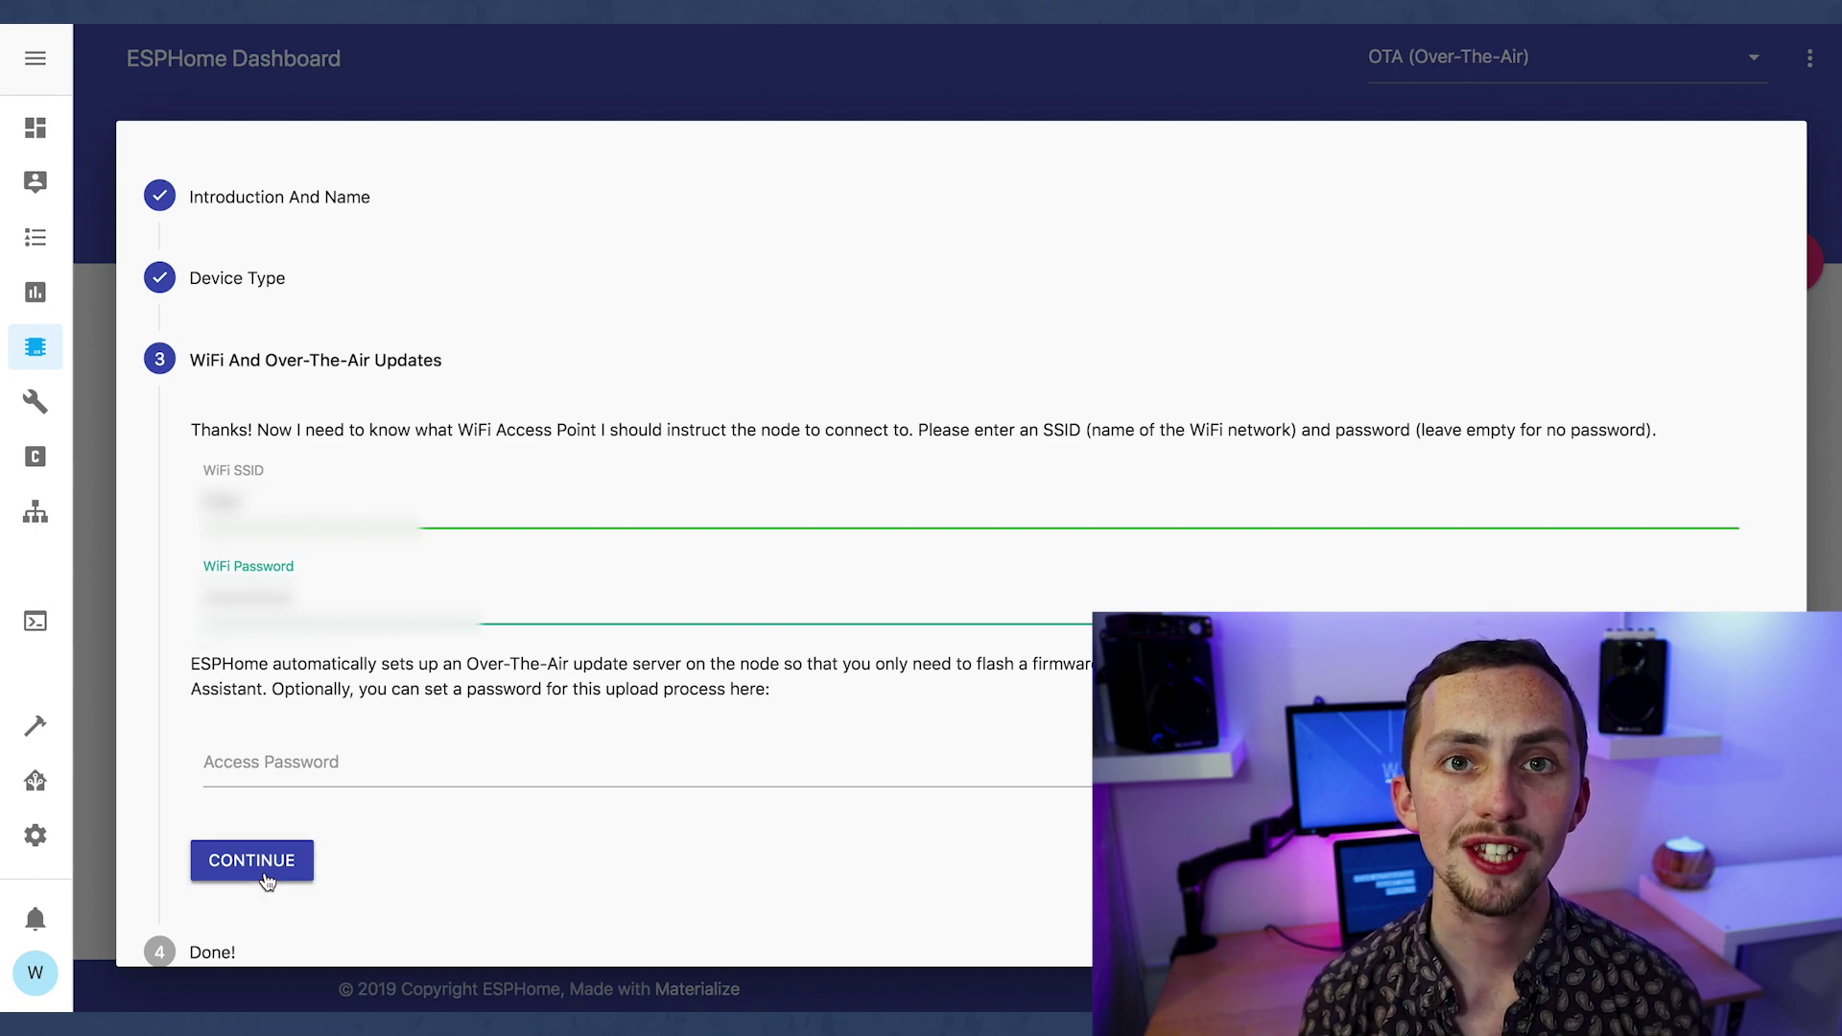
pyautogui.click(267, 881)
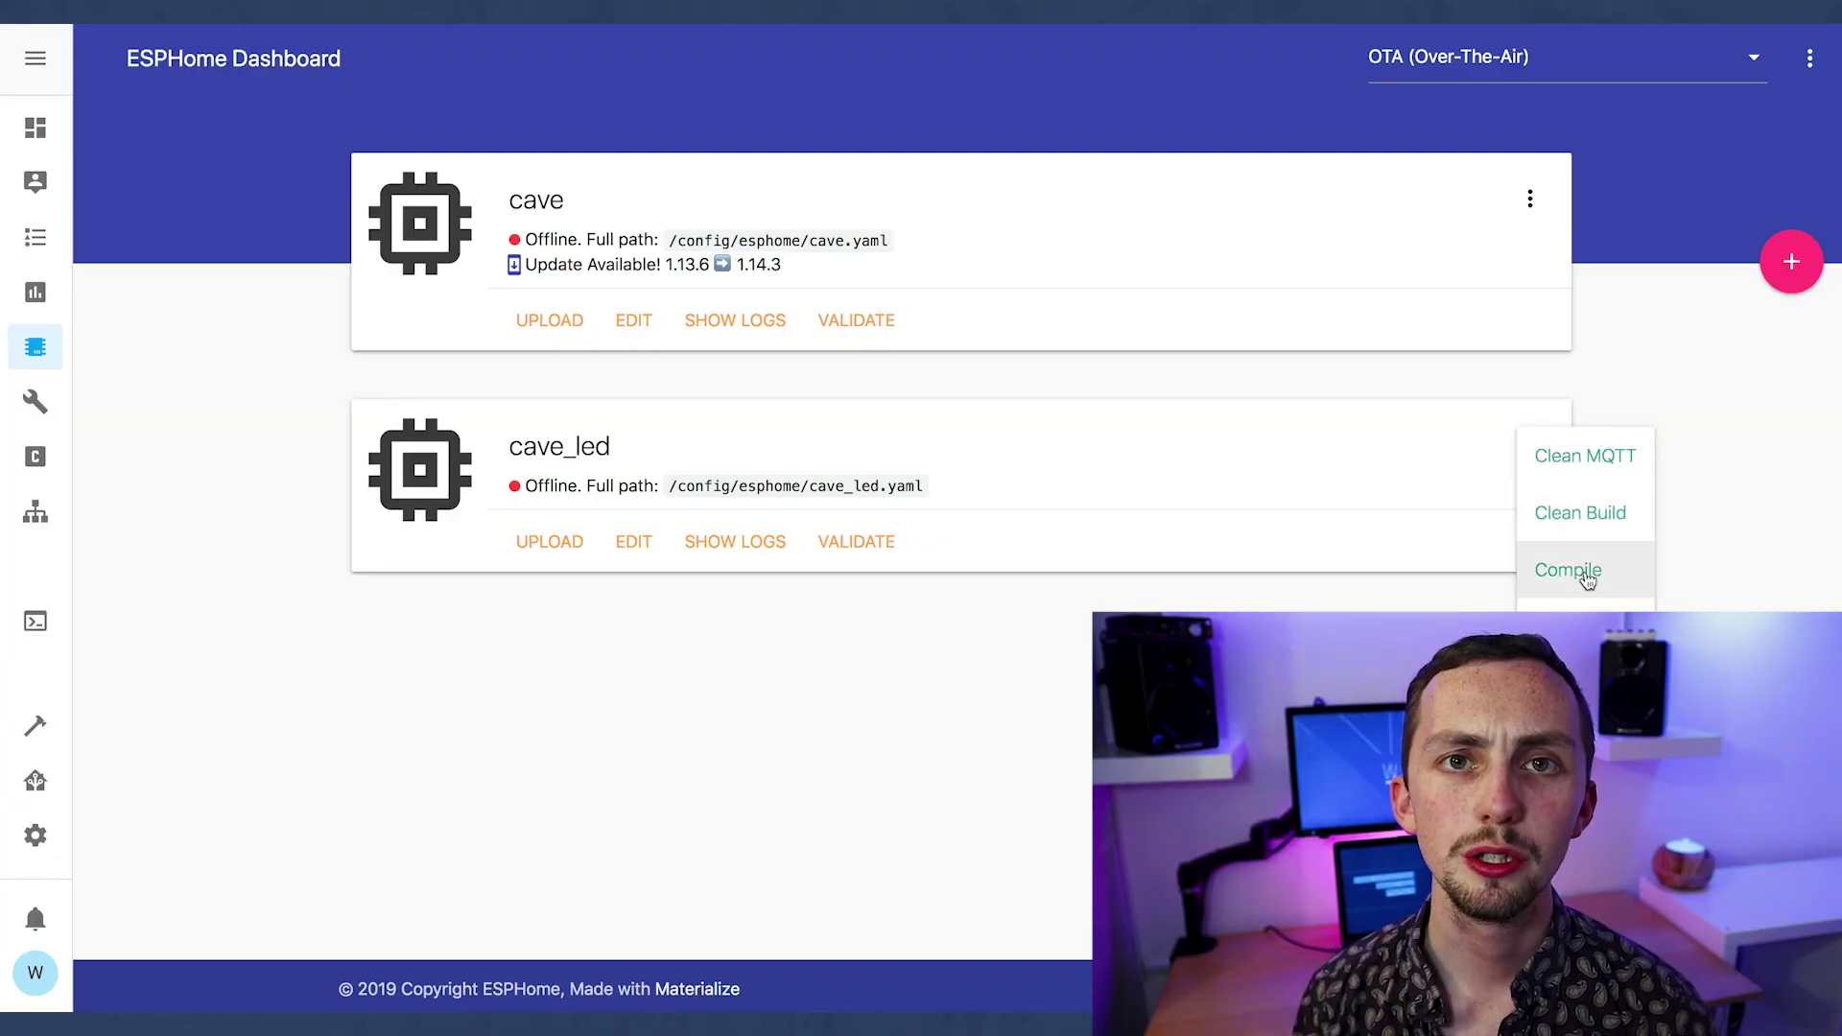
# Compile the cave_led firmware, then launch esphome-flasher from system search
pyautogui.click(1570, 571)
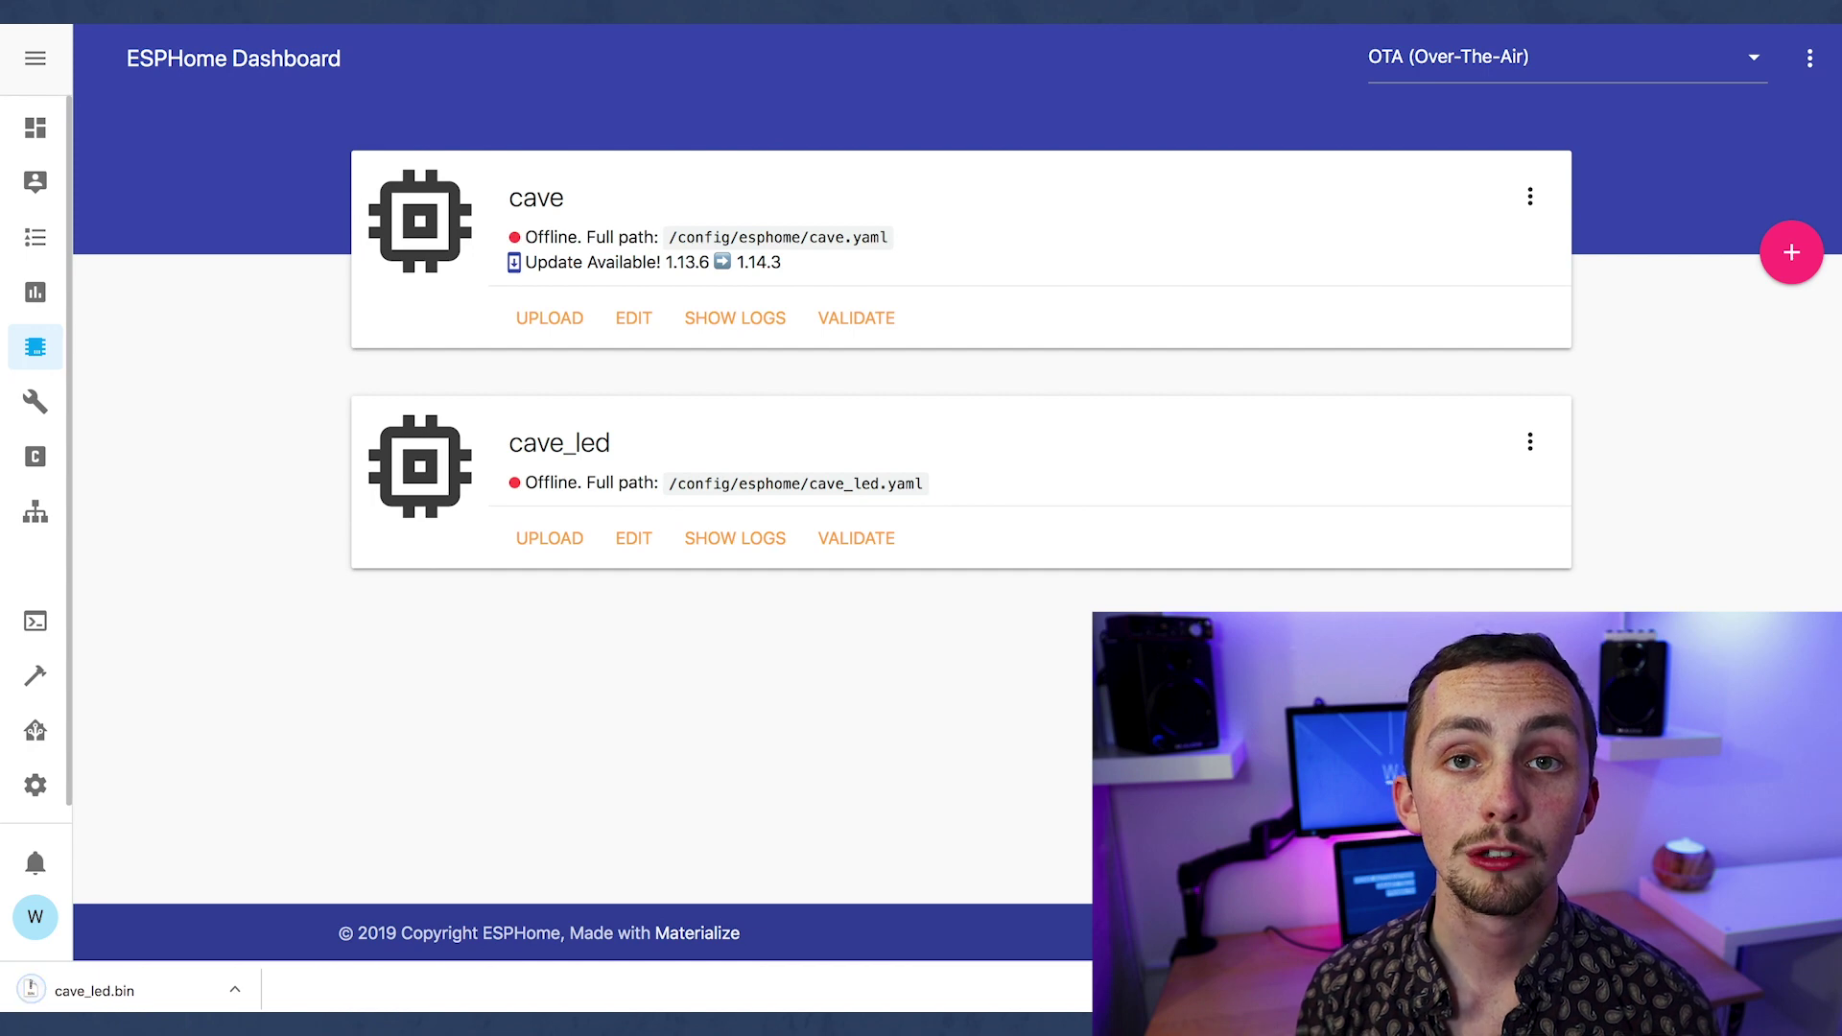
pyautogui.press('super+space')
pyautogui.write('esp')
pyautogui.press('Return')
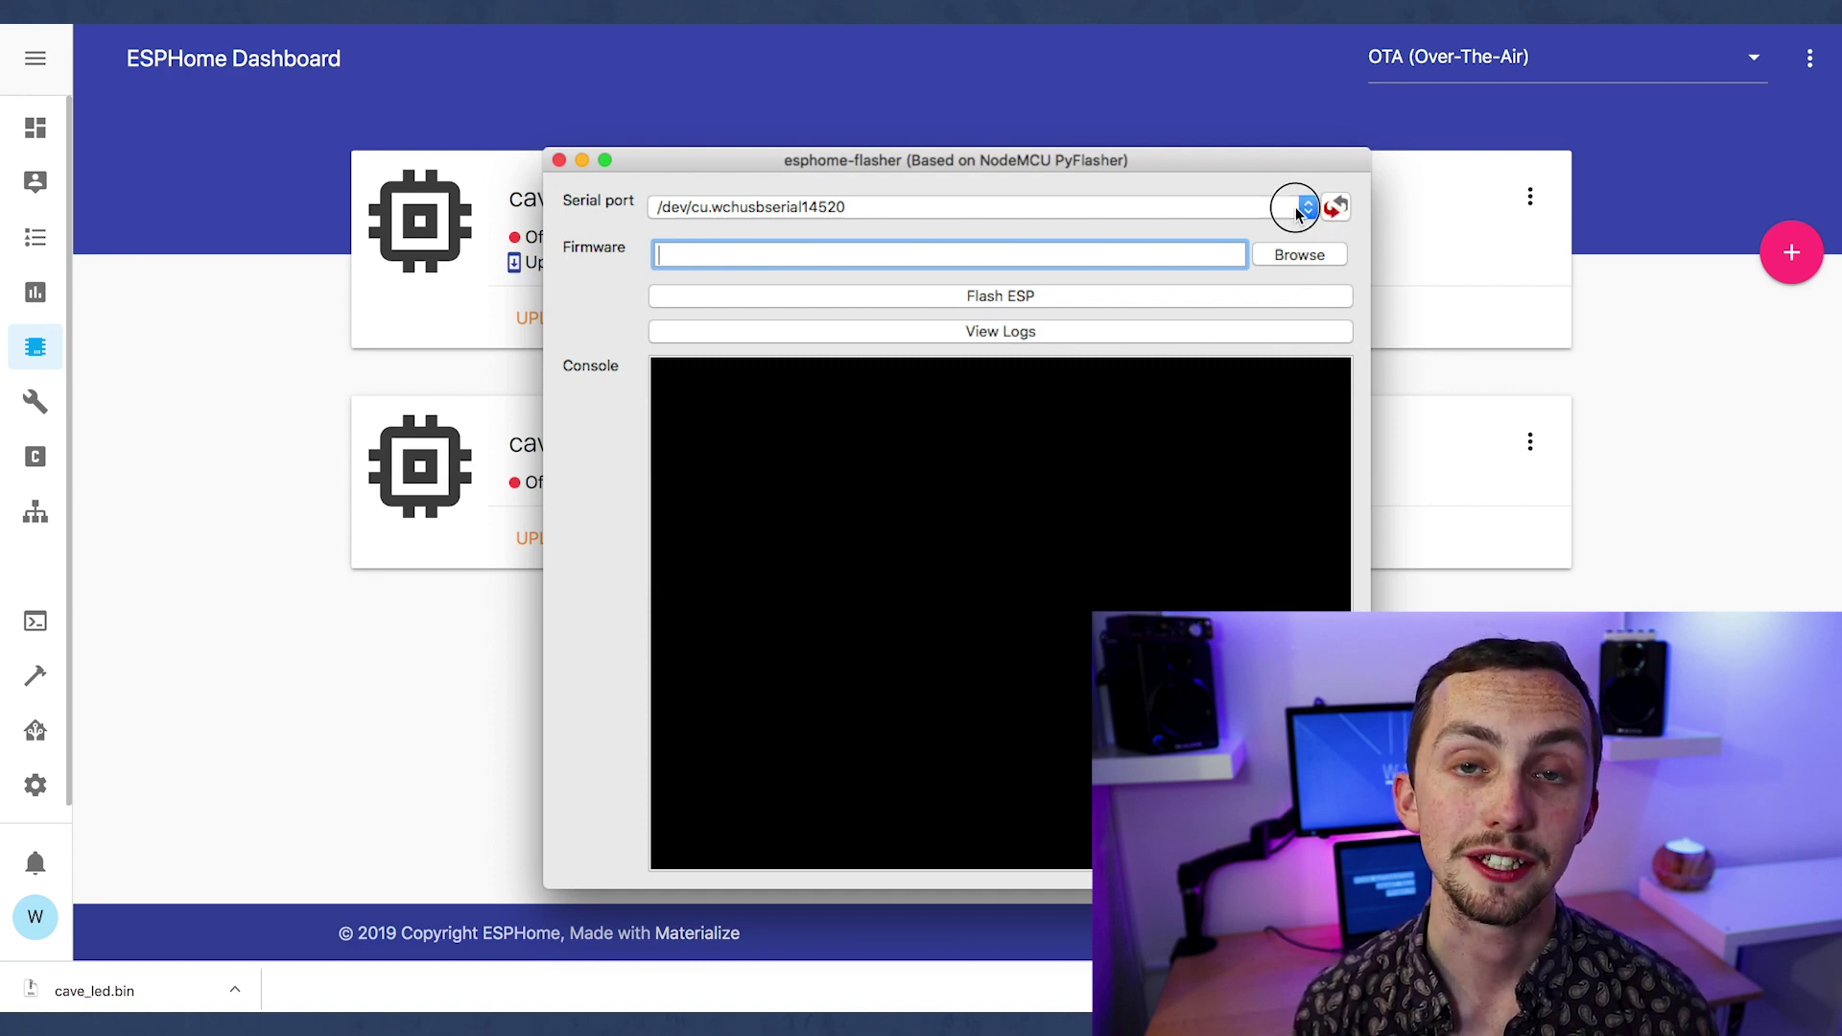
# Flash Downloads/cave_led.bin to the board on serial port /dev/cu.wchusbserial14520
pyautogui.click(1307, 209)
pyautogui.click(1296, 211)
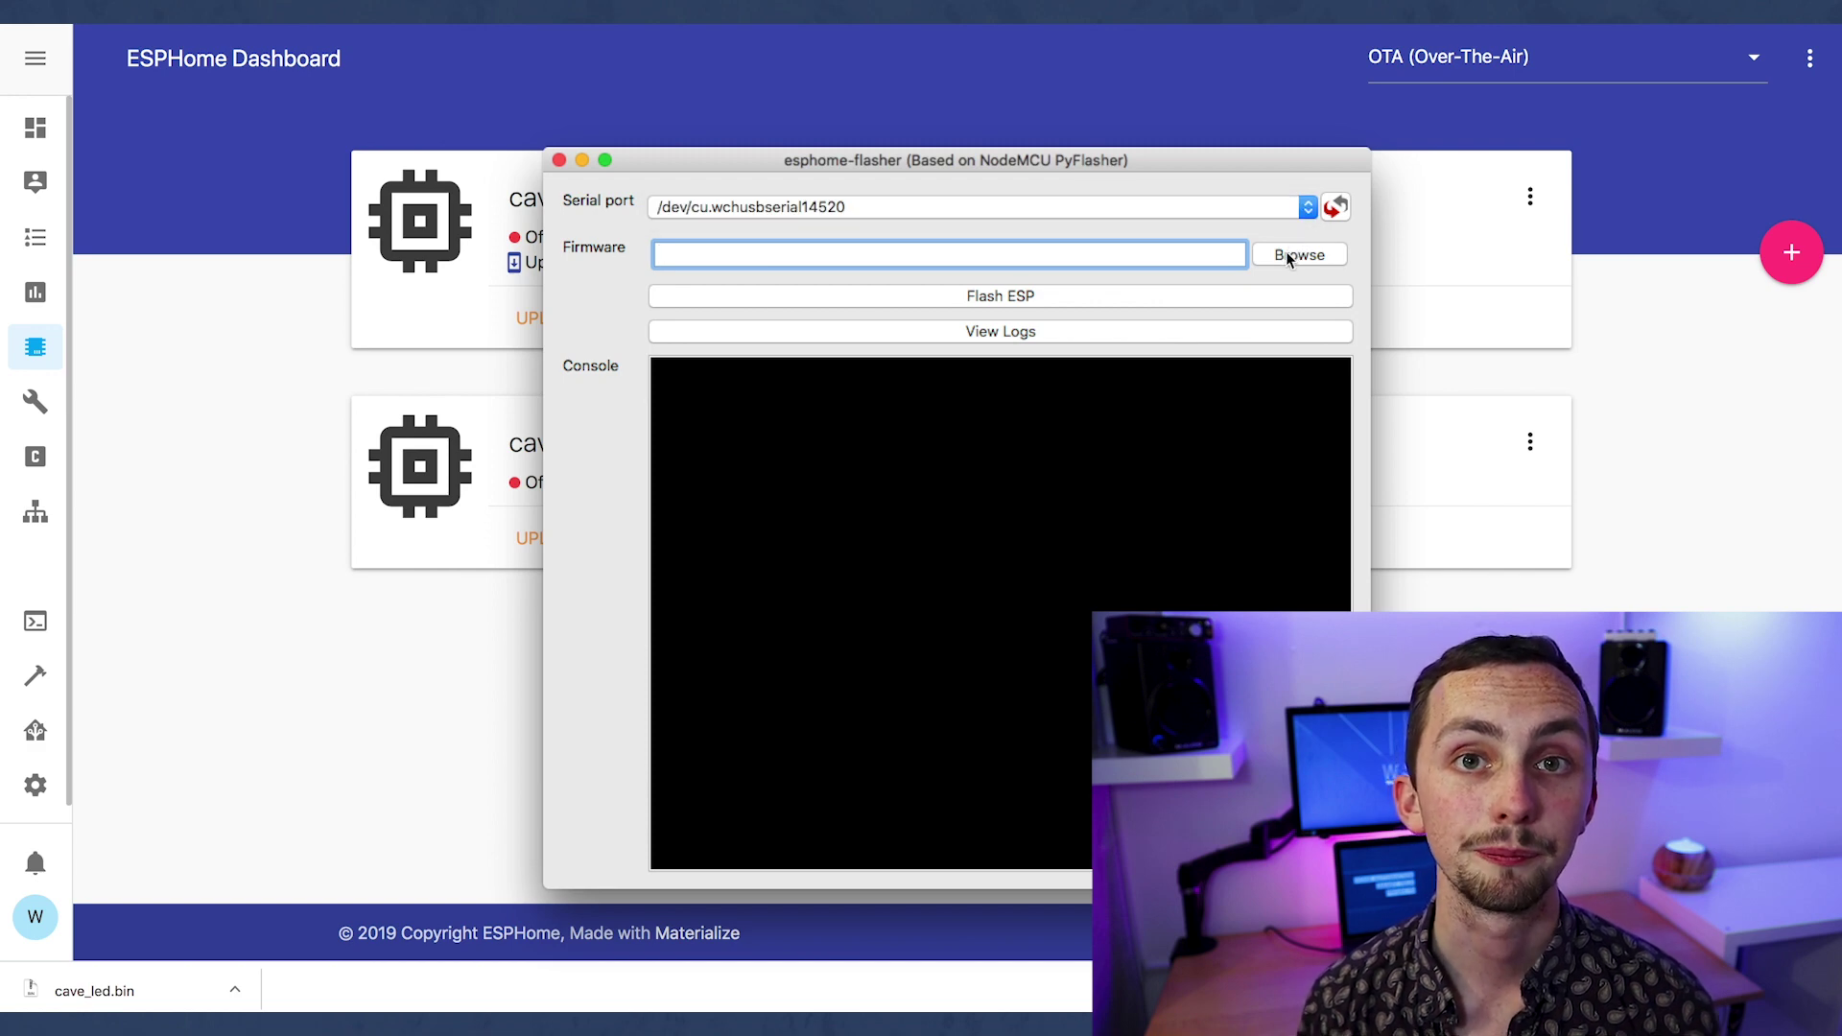
pyautogui.click(1289, 257)
pyautogui.scroll(-15, 820, 480)
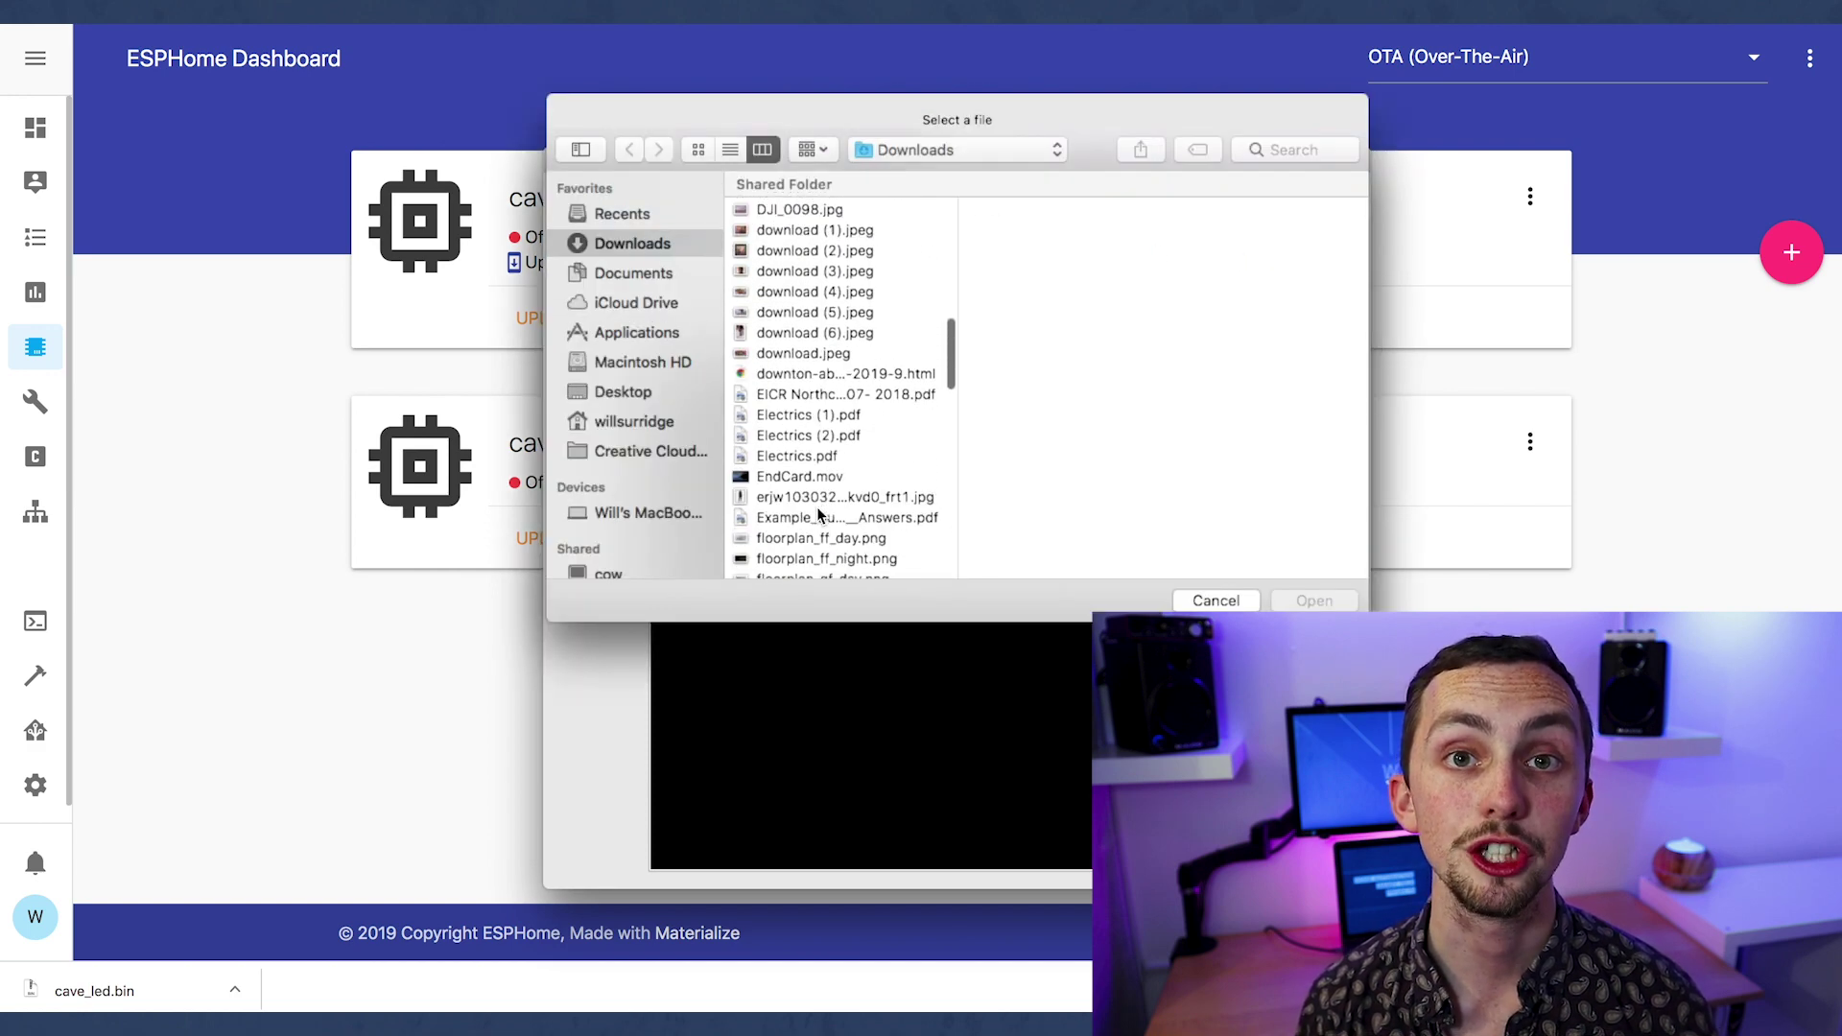
pyautogui.scroll(10, 827, 451)
pyautogui.click(816, 419)
pyautogui.click(1311, 599)
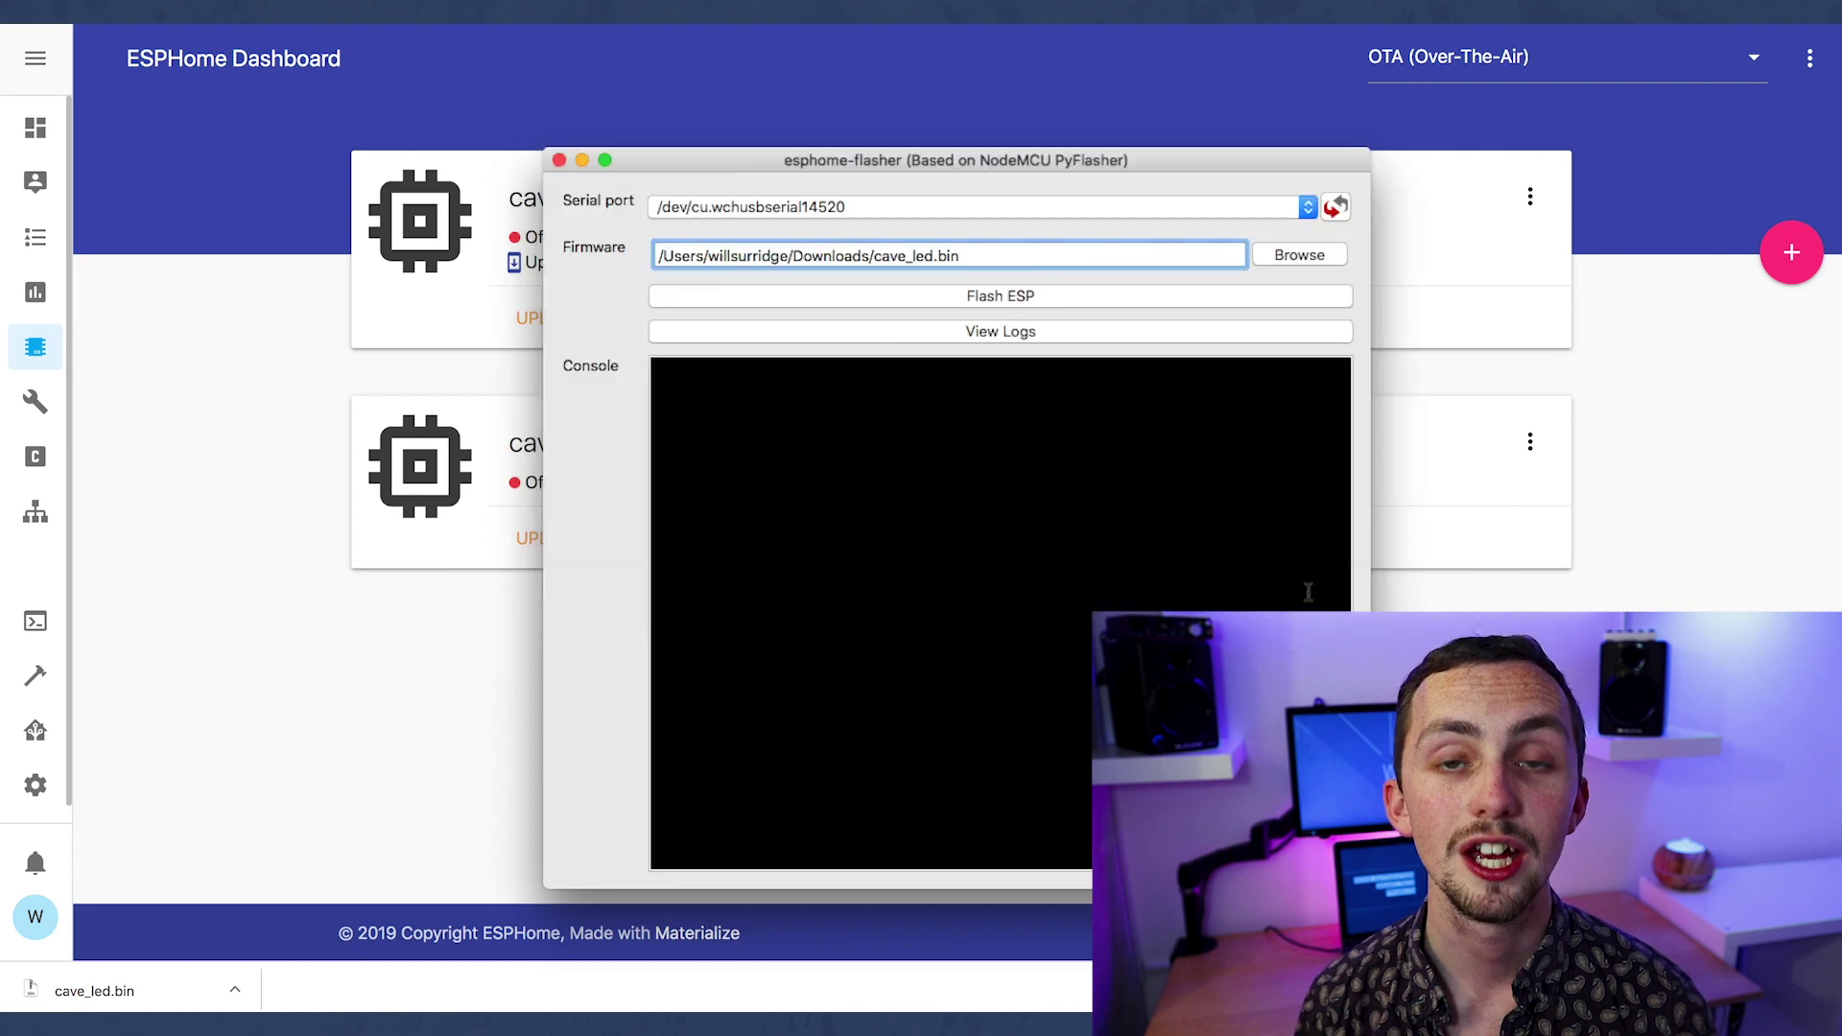
pyautogui.click(1003, 297)
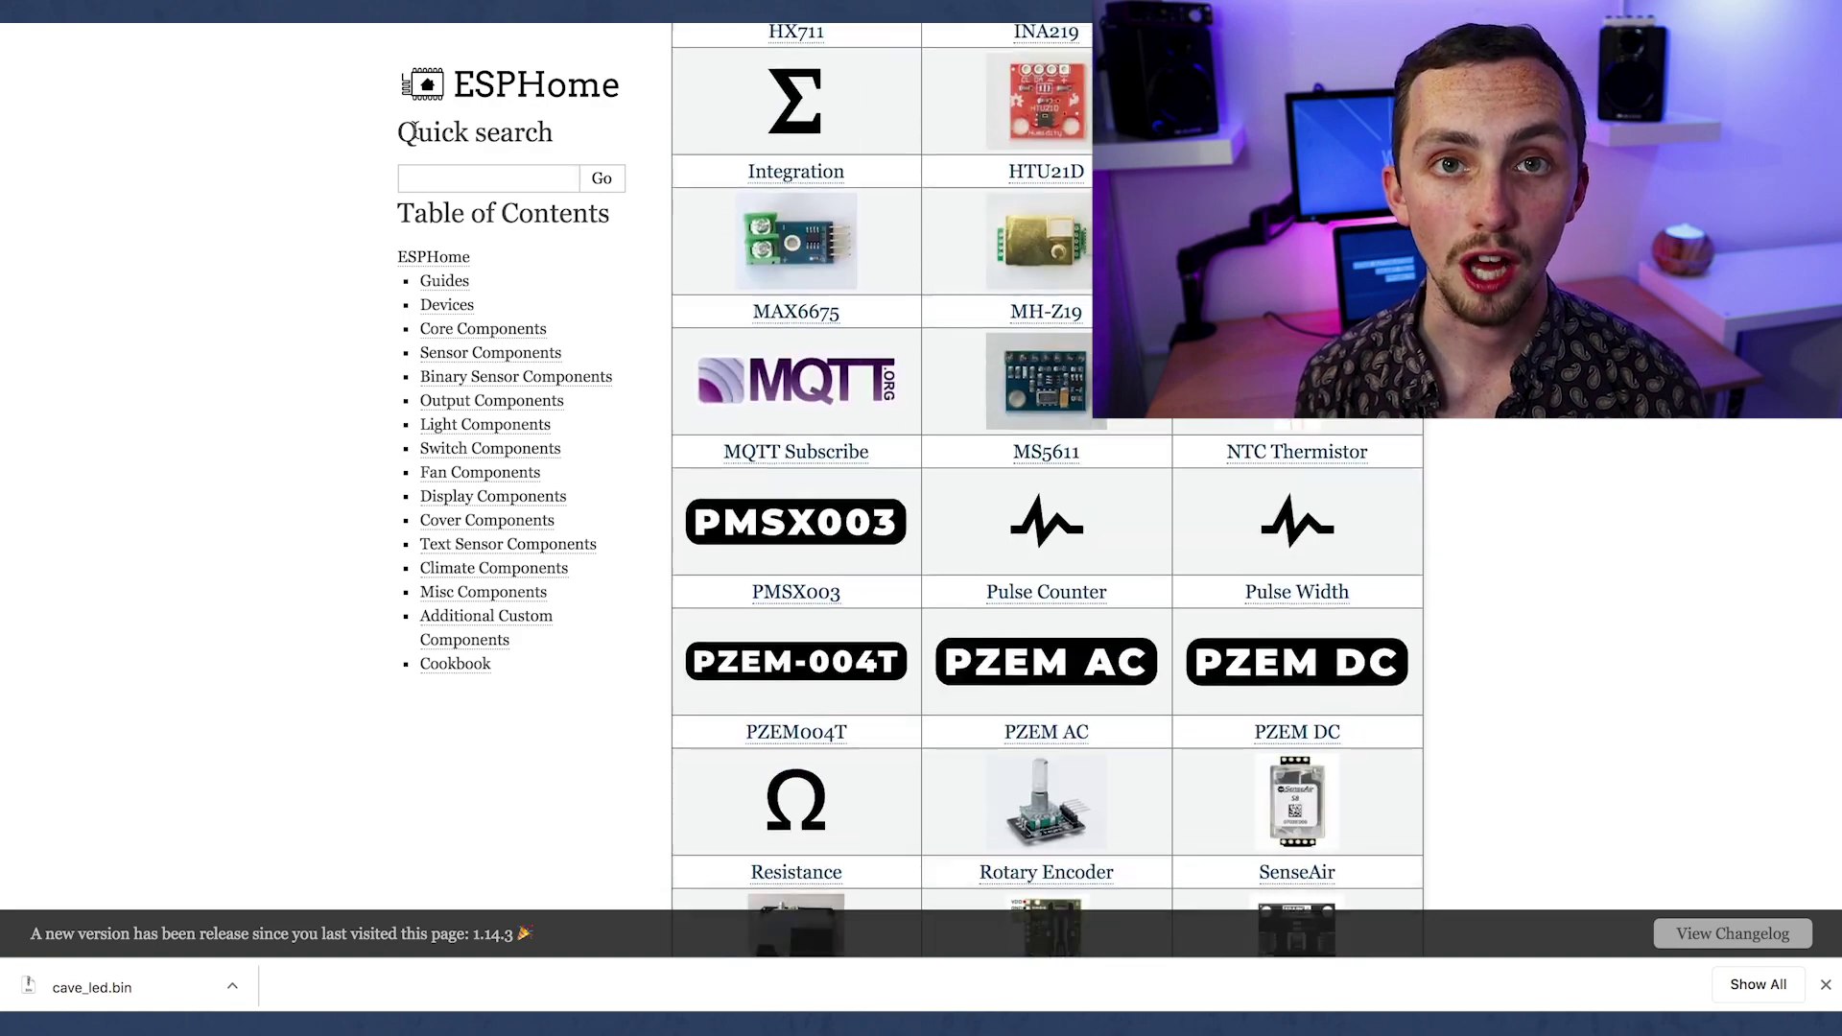
# On the FastLED Light docs page, note the WS2812B chipset and copy the example configuration
pyautogui.scroll(-6, 404, 131)
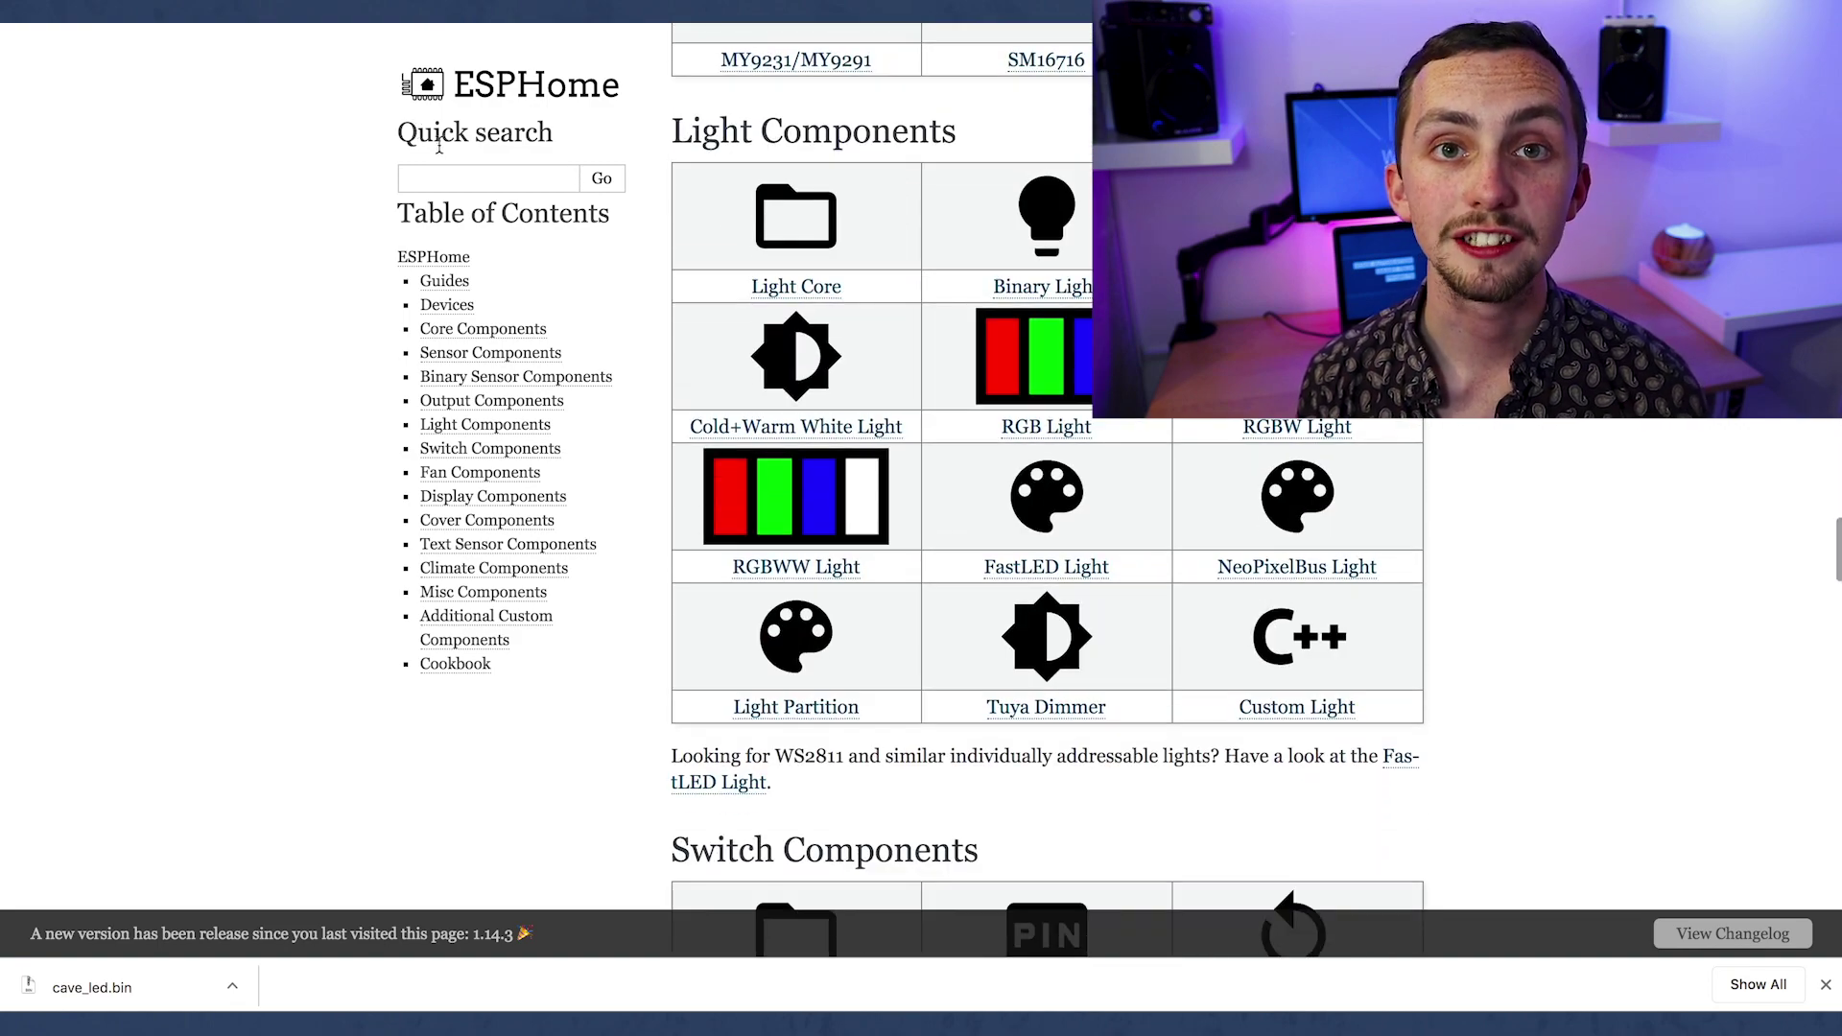
pyautogui.click(1012, 557)
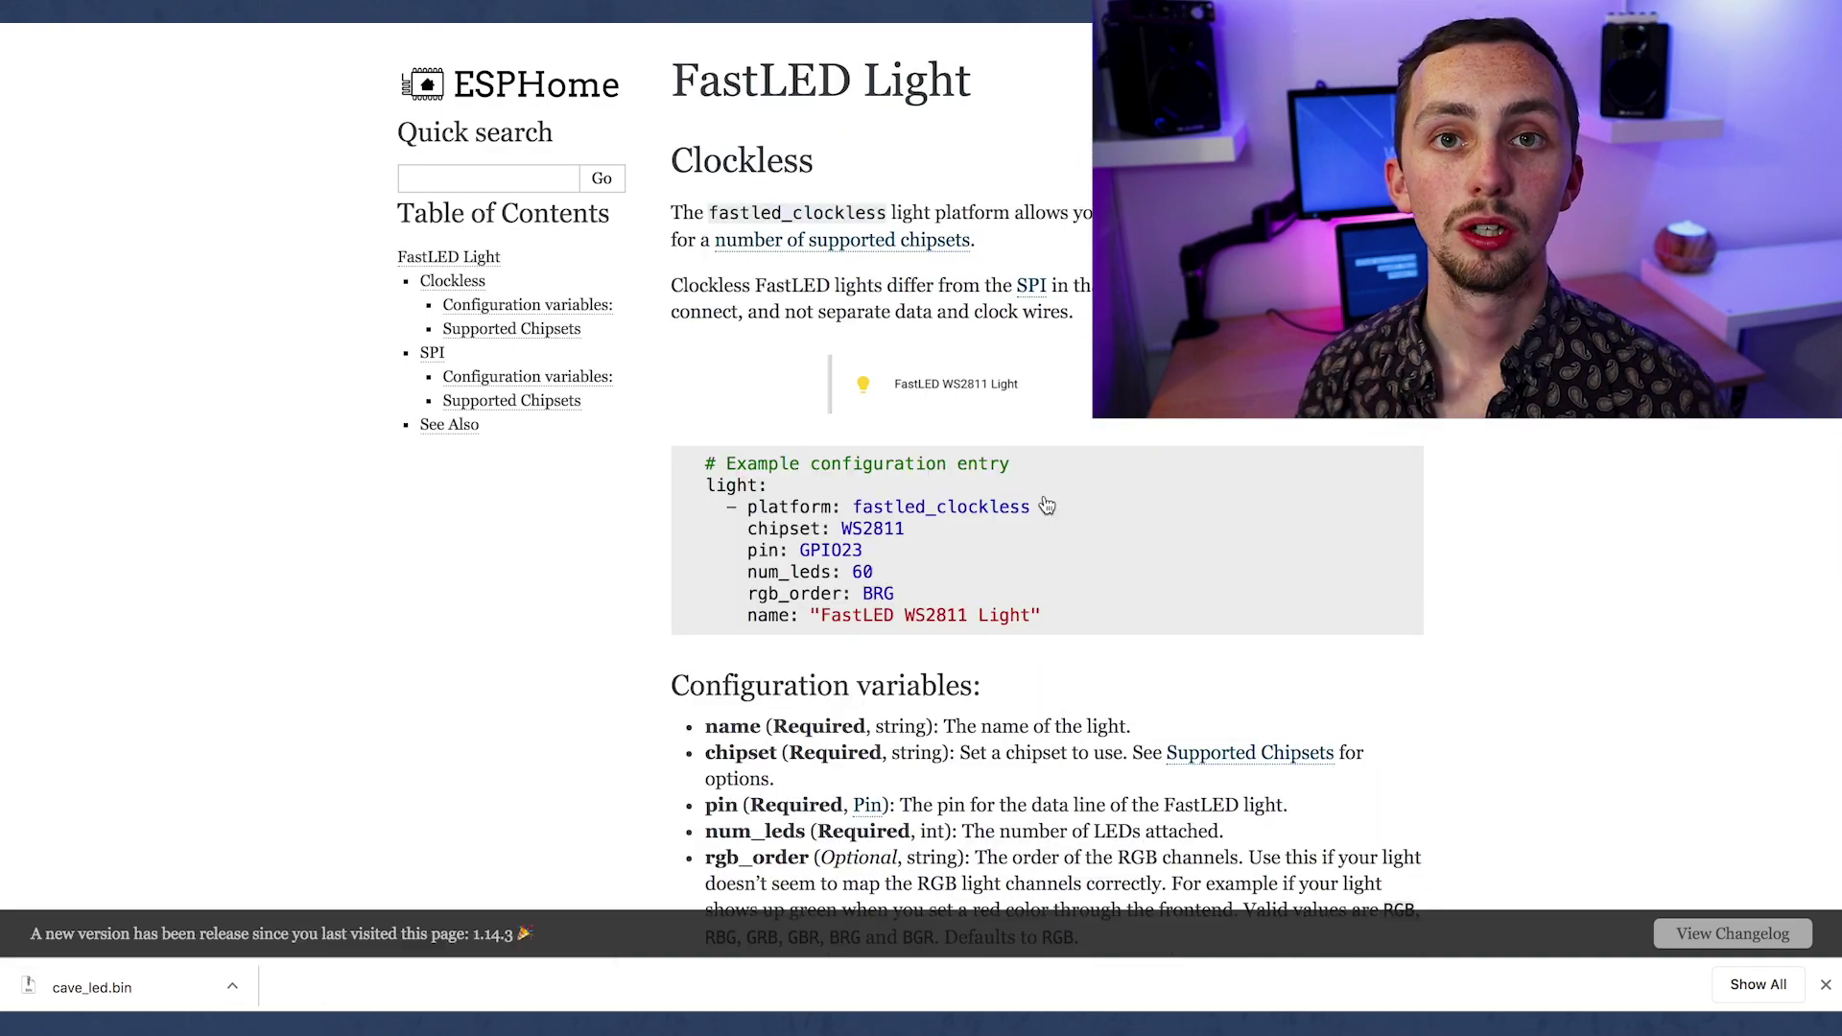
pyautogui.scroll(-10, 1279, 422)
pyautogui.doubleClick(777, 318)
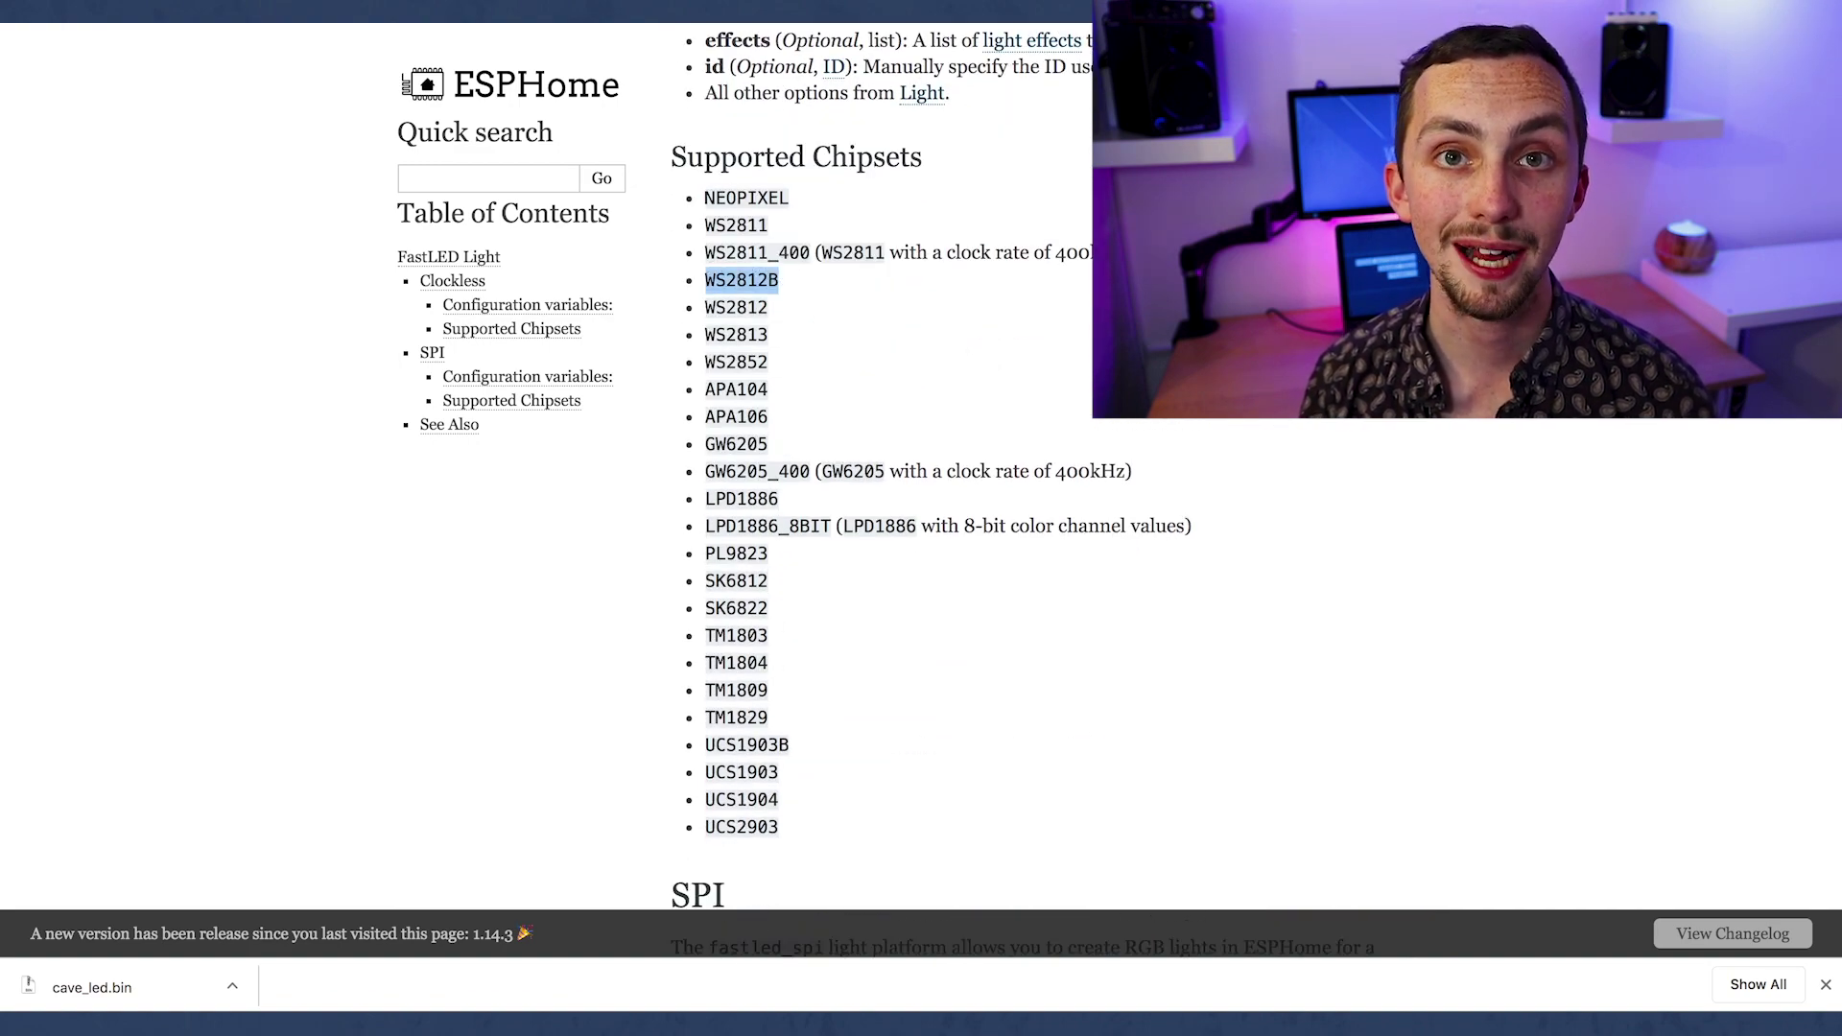
pyautogui.scroll(7, 779, 321)
pyautogui.scroll(1, 1046, 489)
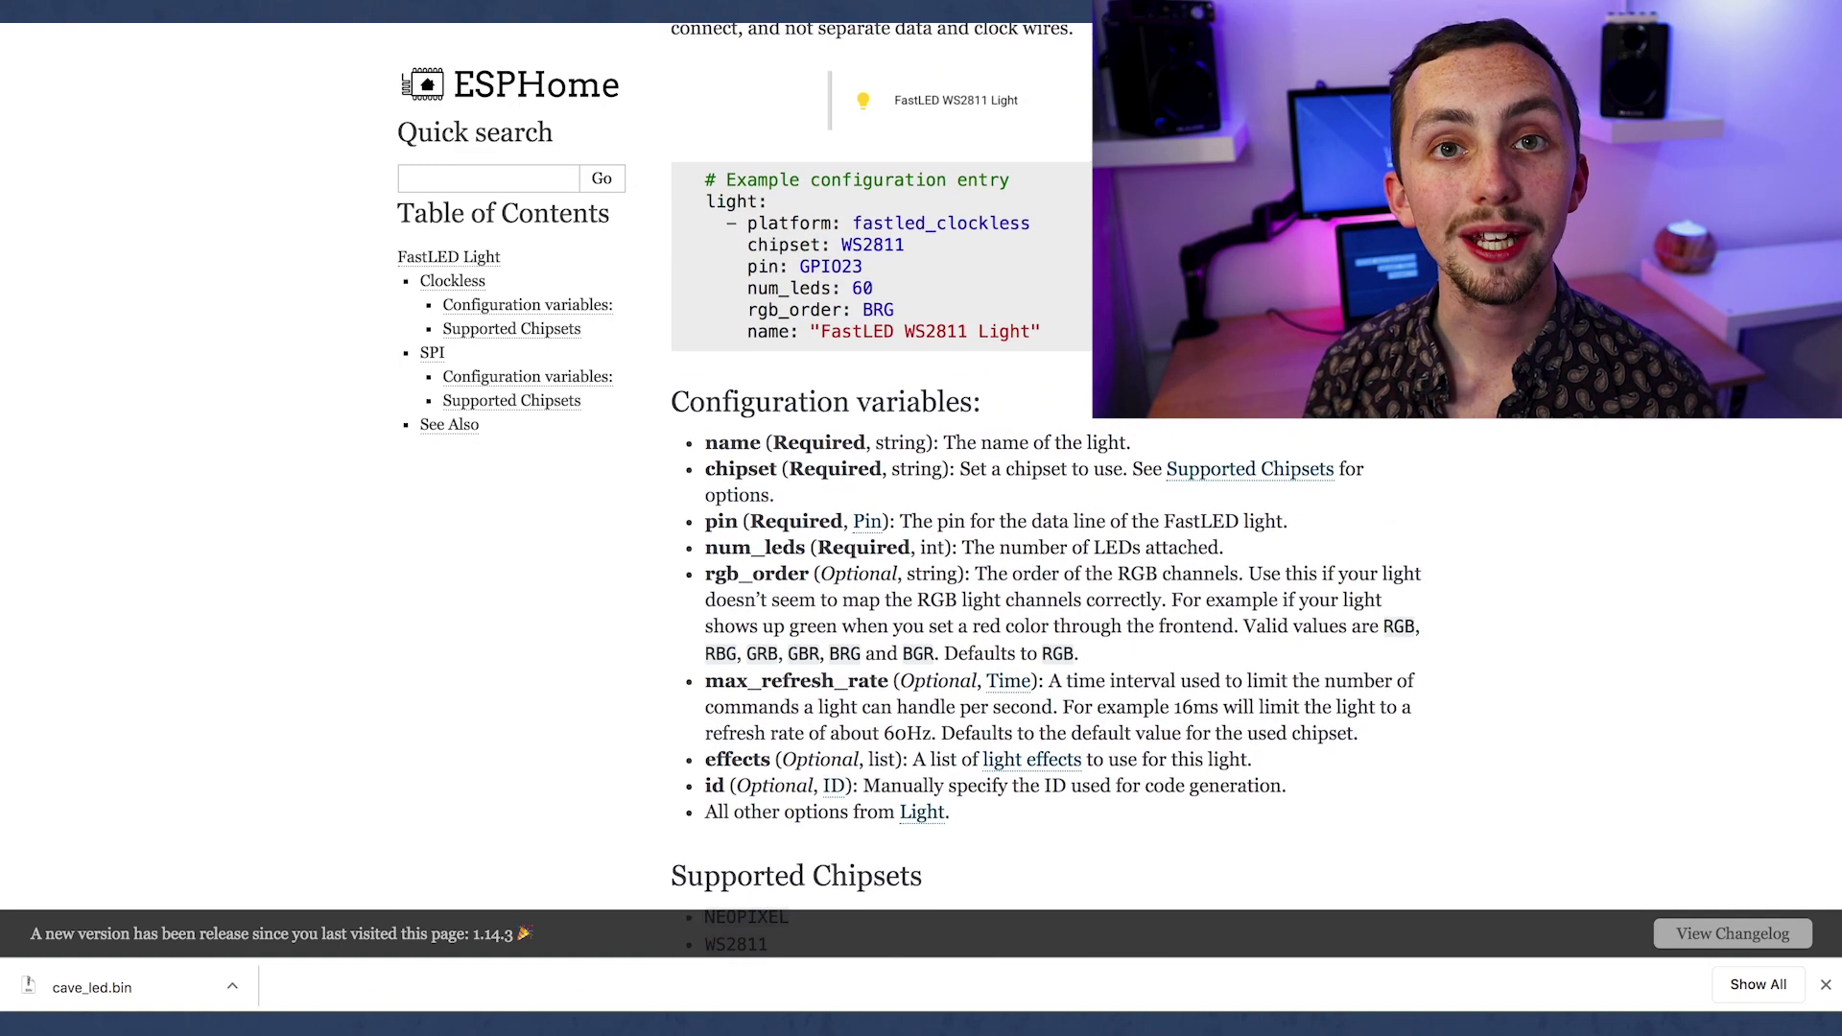
pyautogui.moveTo(1042, 334); pyautogui.dragTo(682, 213)
pyautogui.press('super+c')
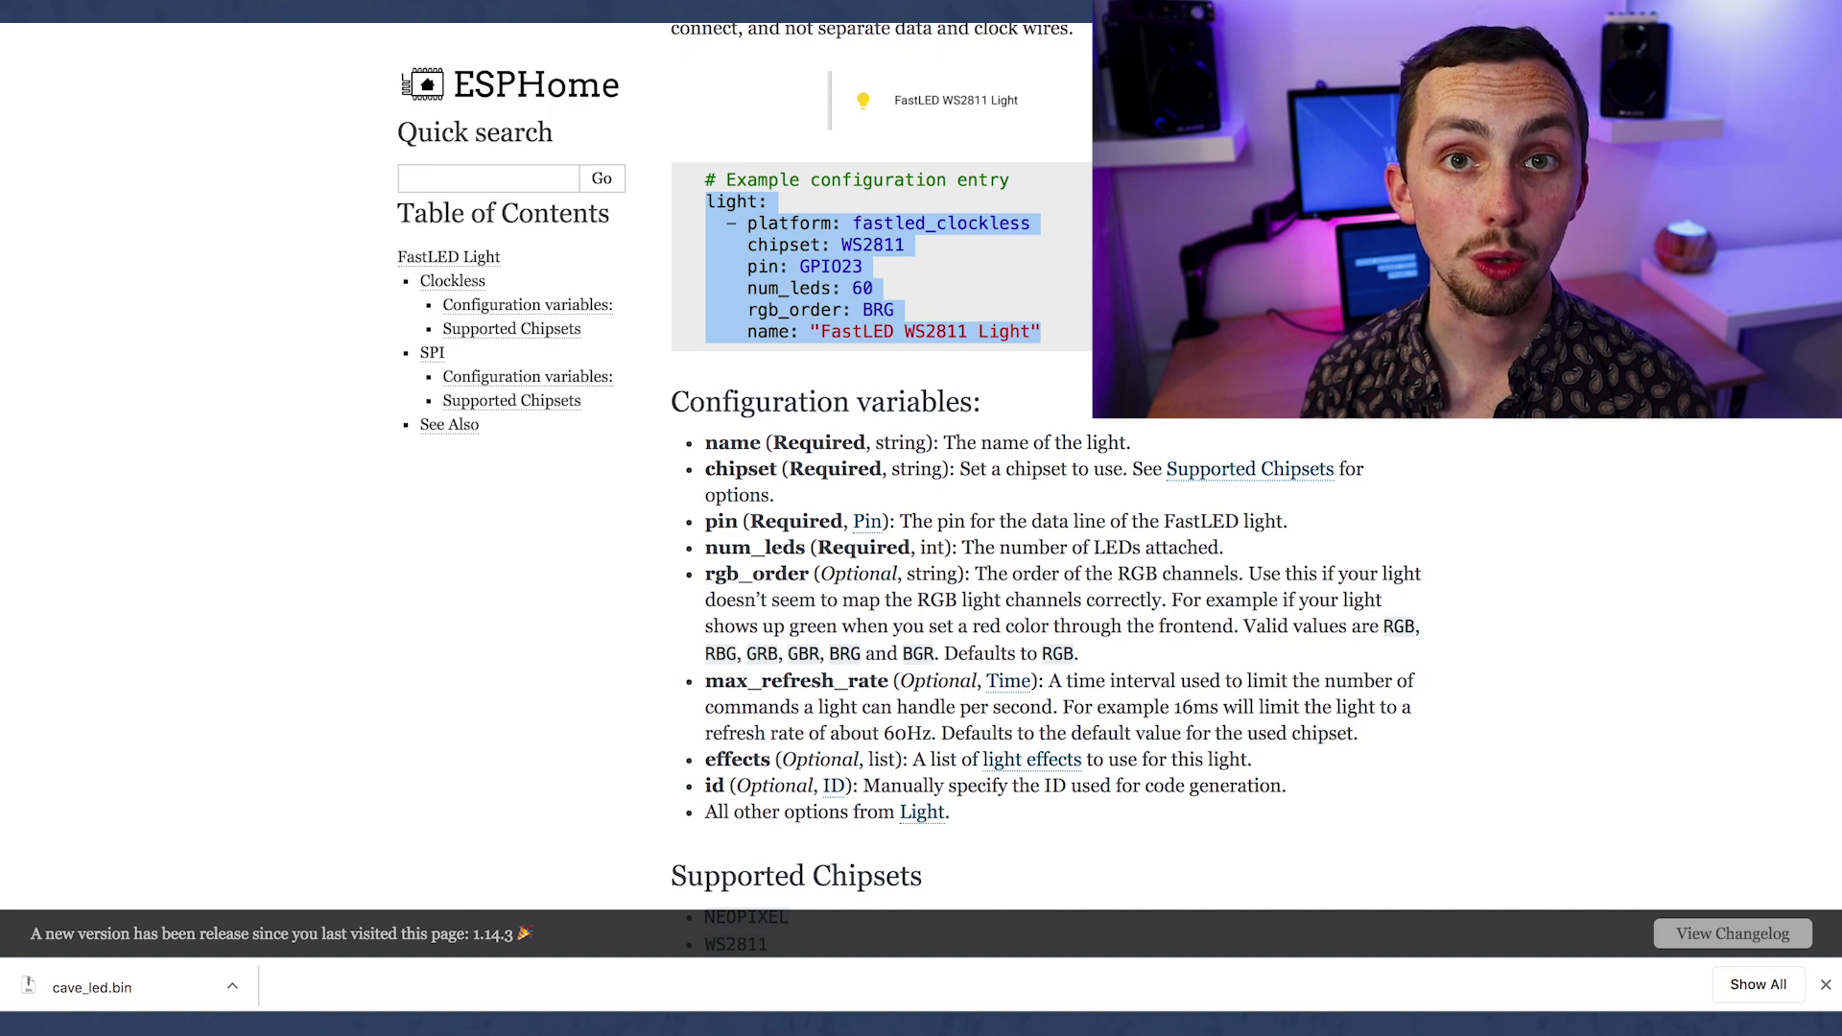
pyautogui.hotkey('ctrl', 'Tab')
# Paste the copied light configuration below the ota section of cave_led.yaml
pyautogui.click(821, 534)
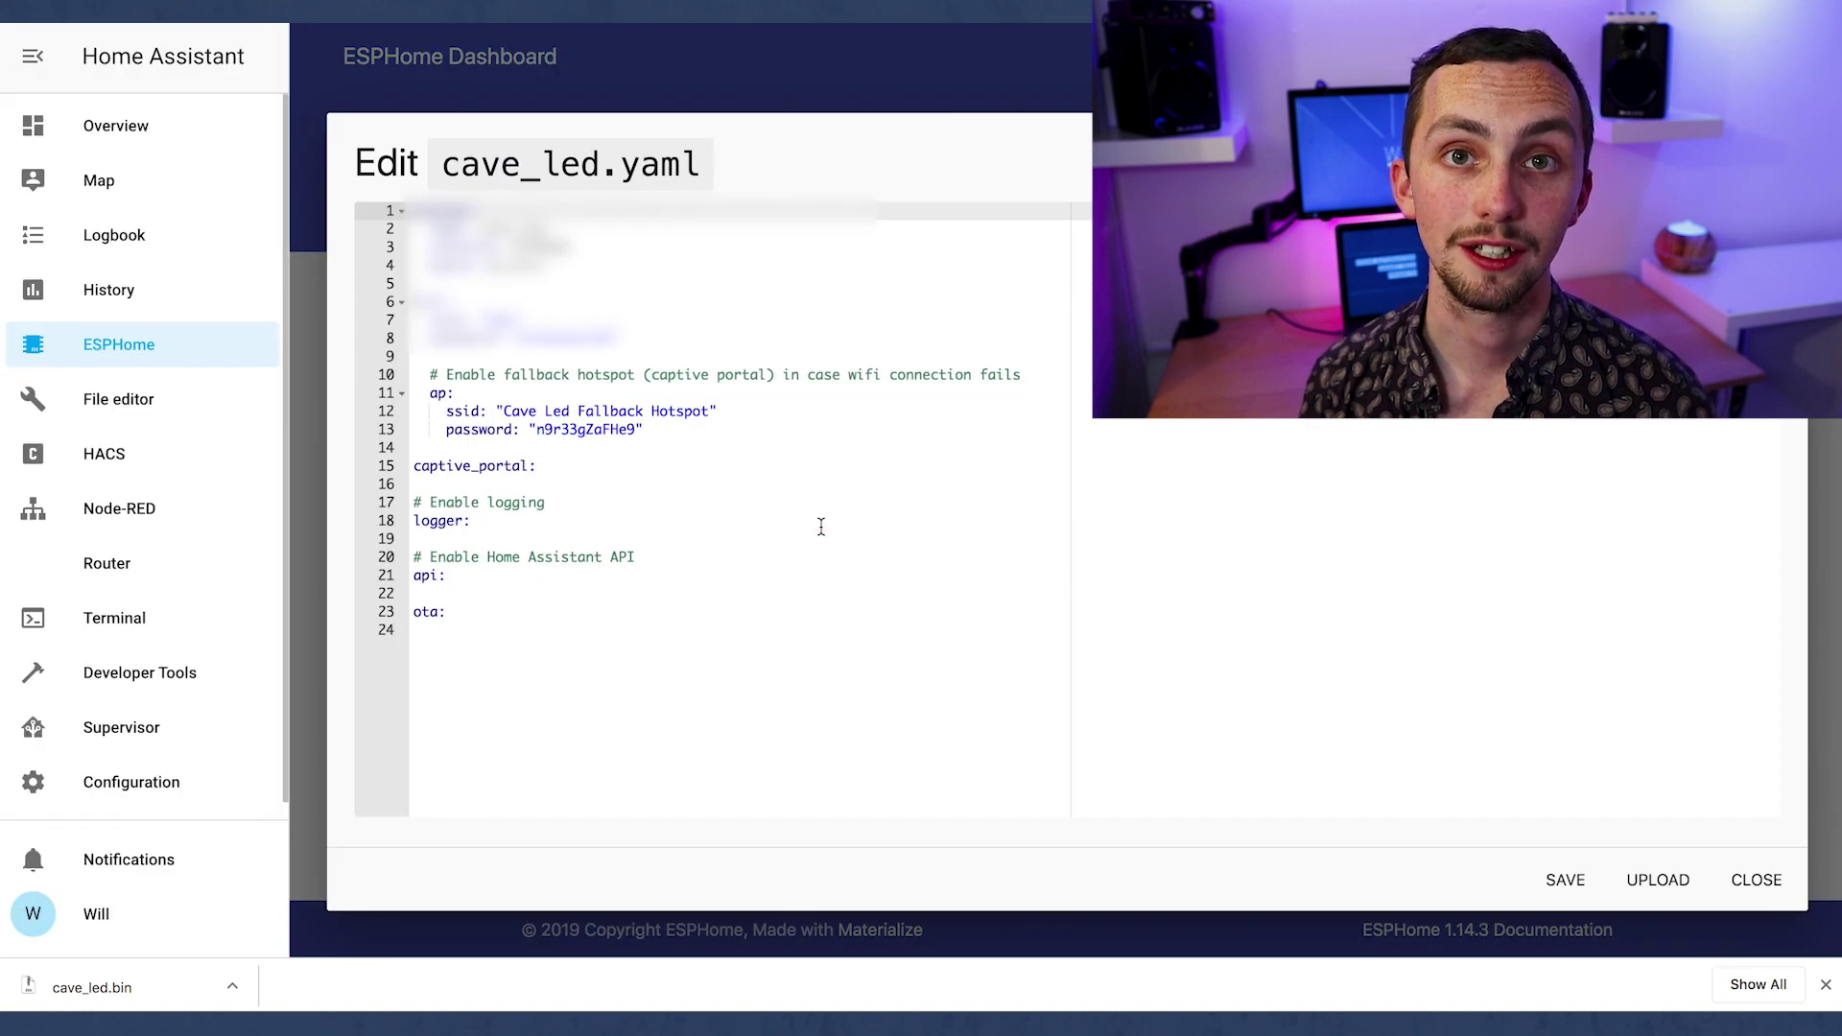
pyautogui.click(569, 619)
pyautogui.press('super+v')
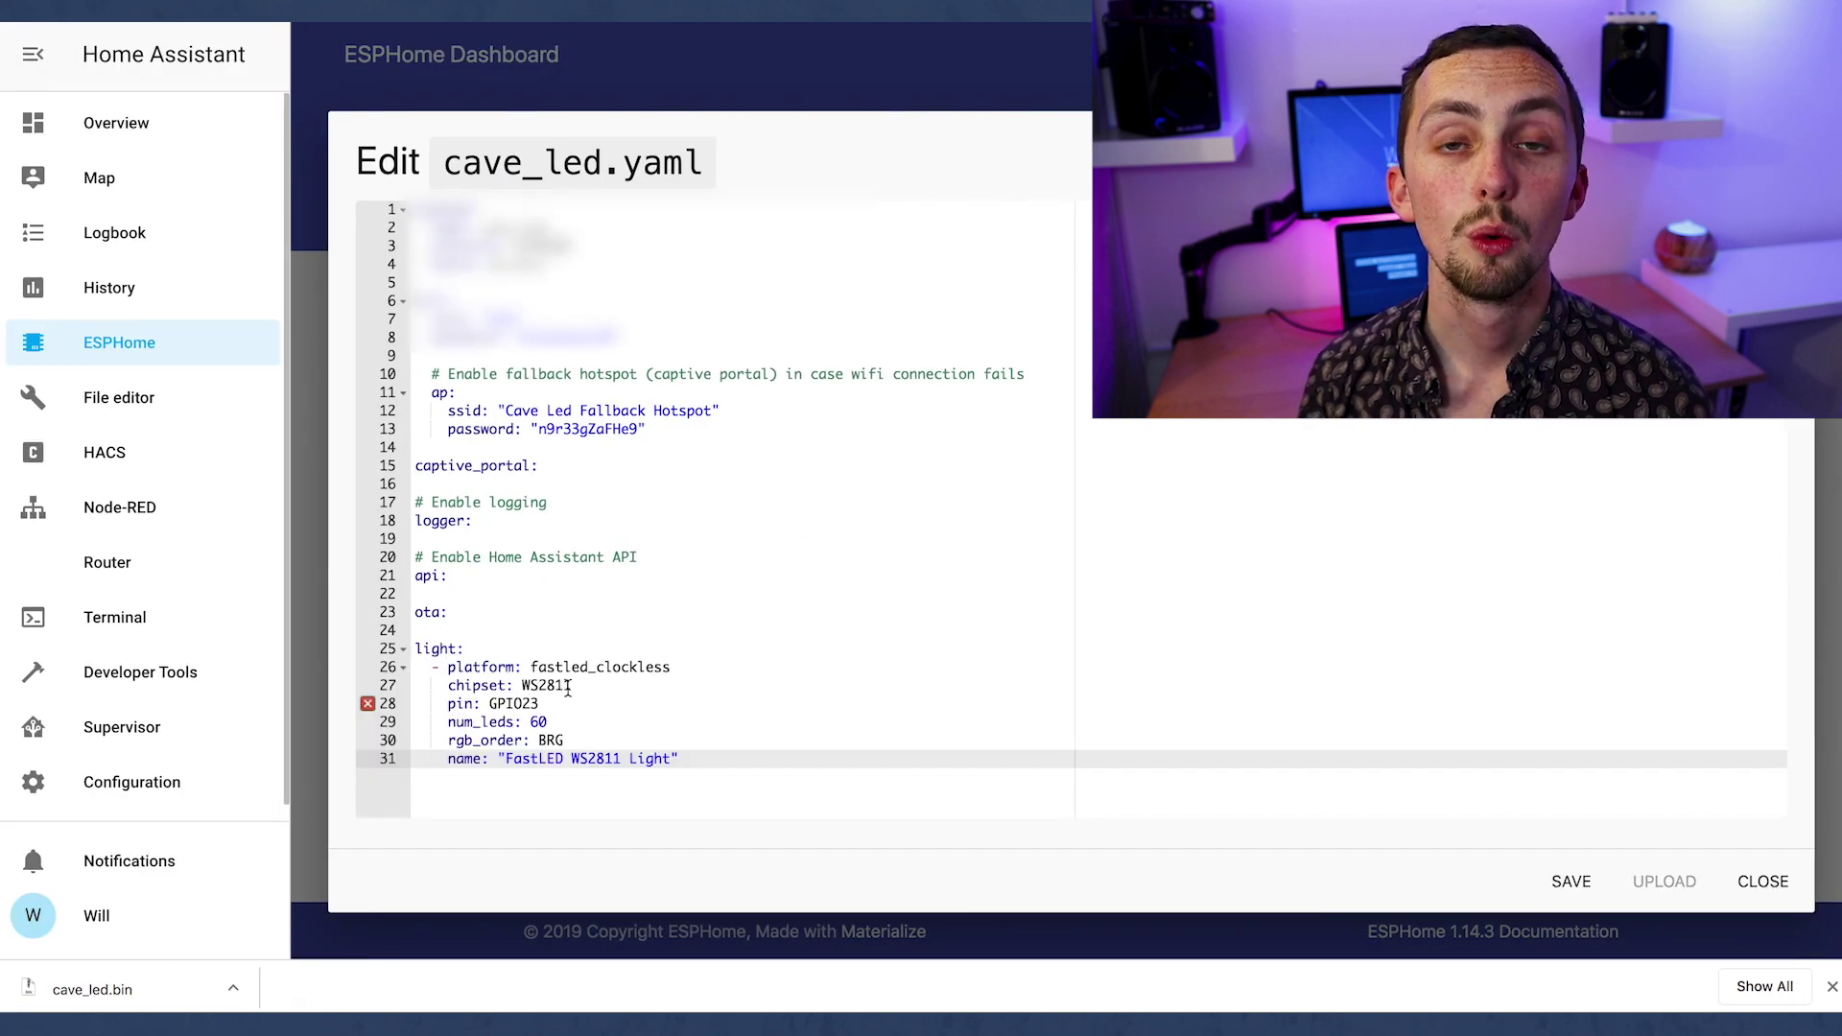
# Set chipset WS2812B, pin D4, rgb_order GRB and name 'Cave LED', then save
pyautogui.click(583, 687)
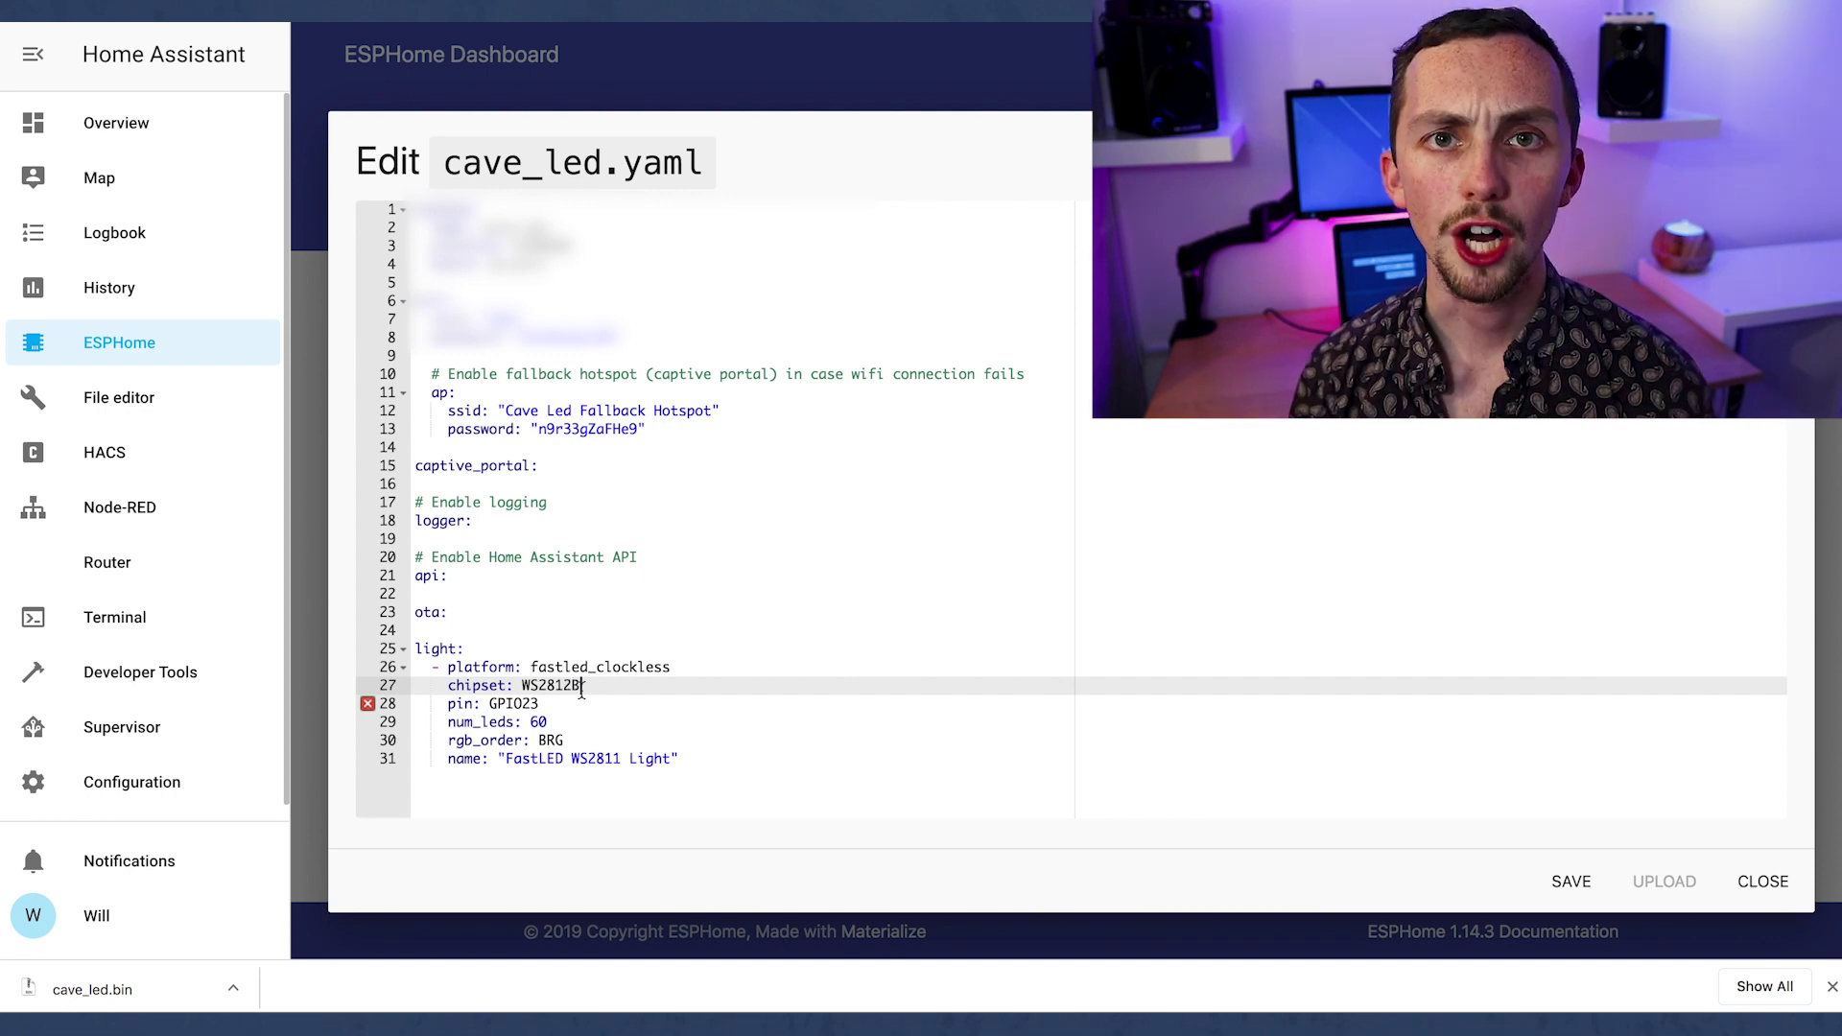
pyautogui.doubleClick(552, 702)
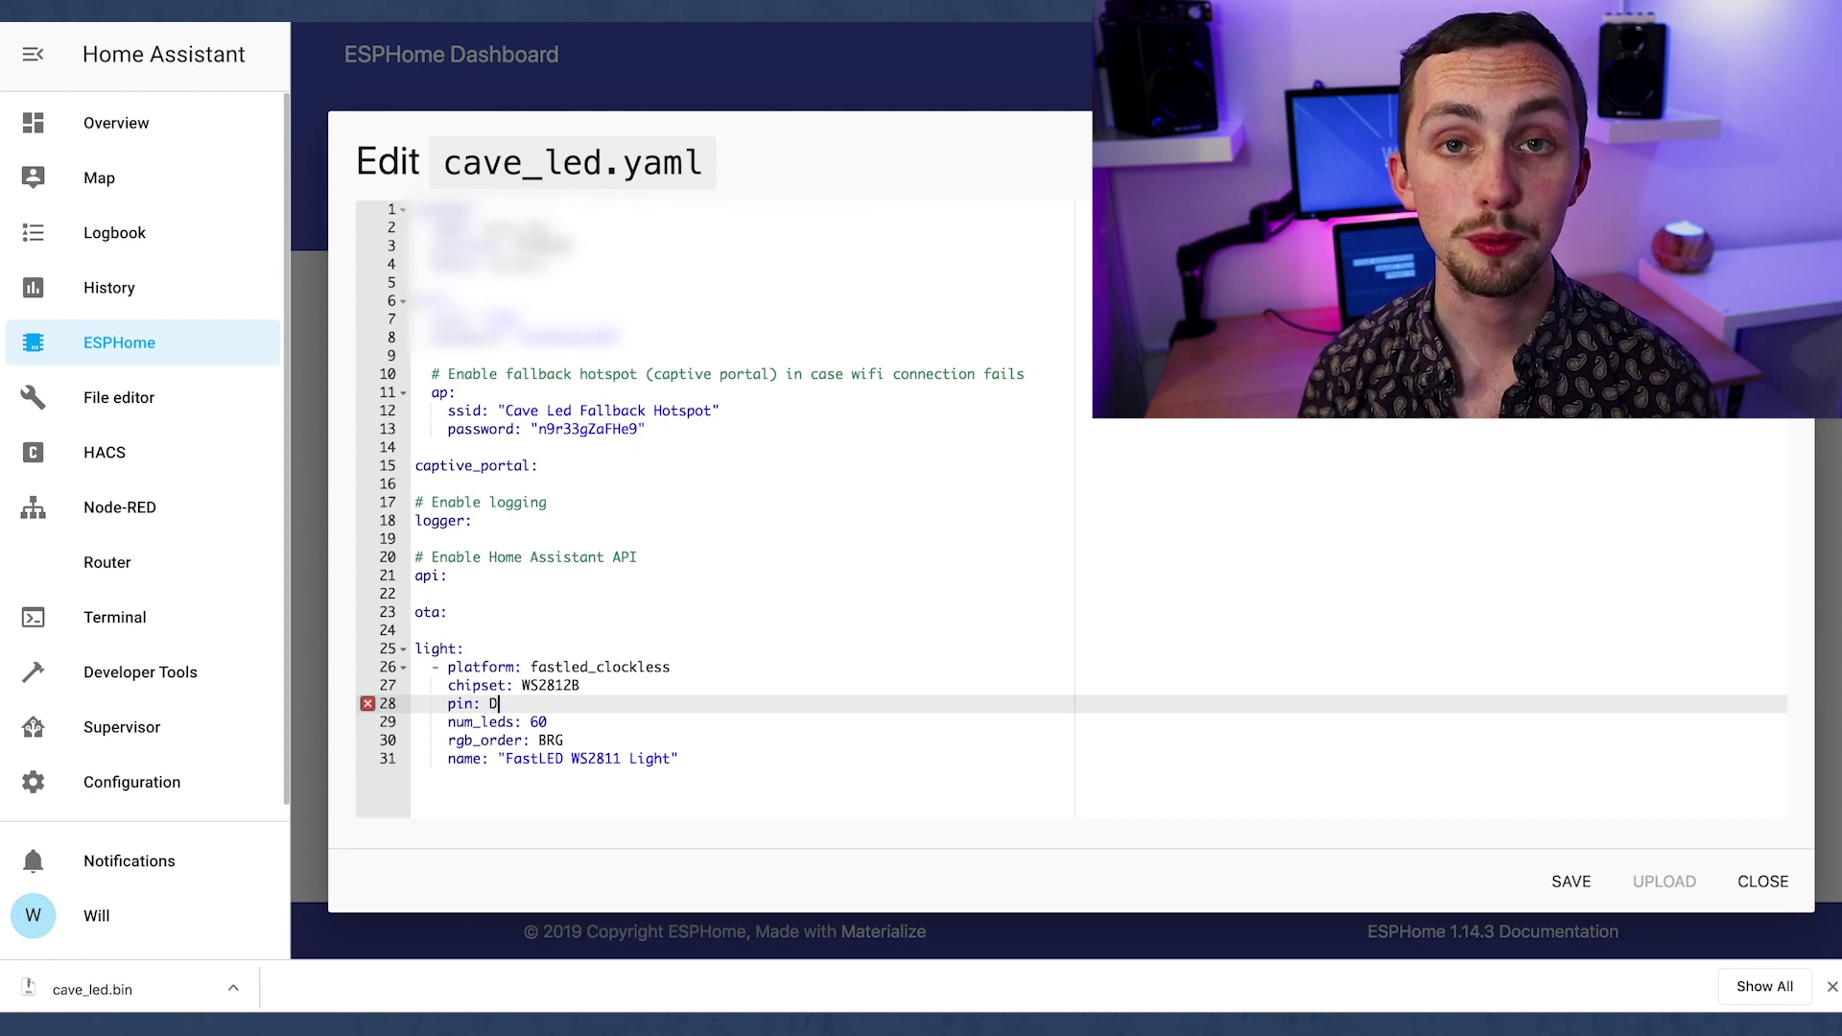
pyautogui.click(567, 739)
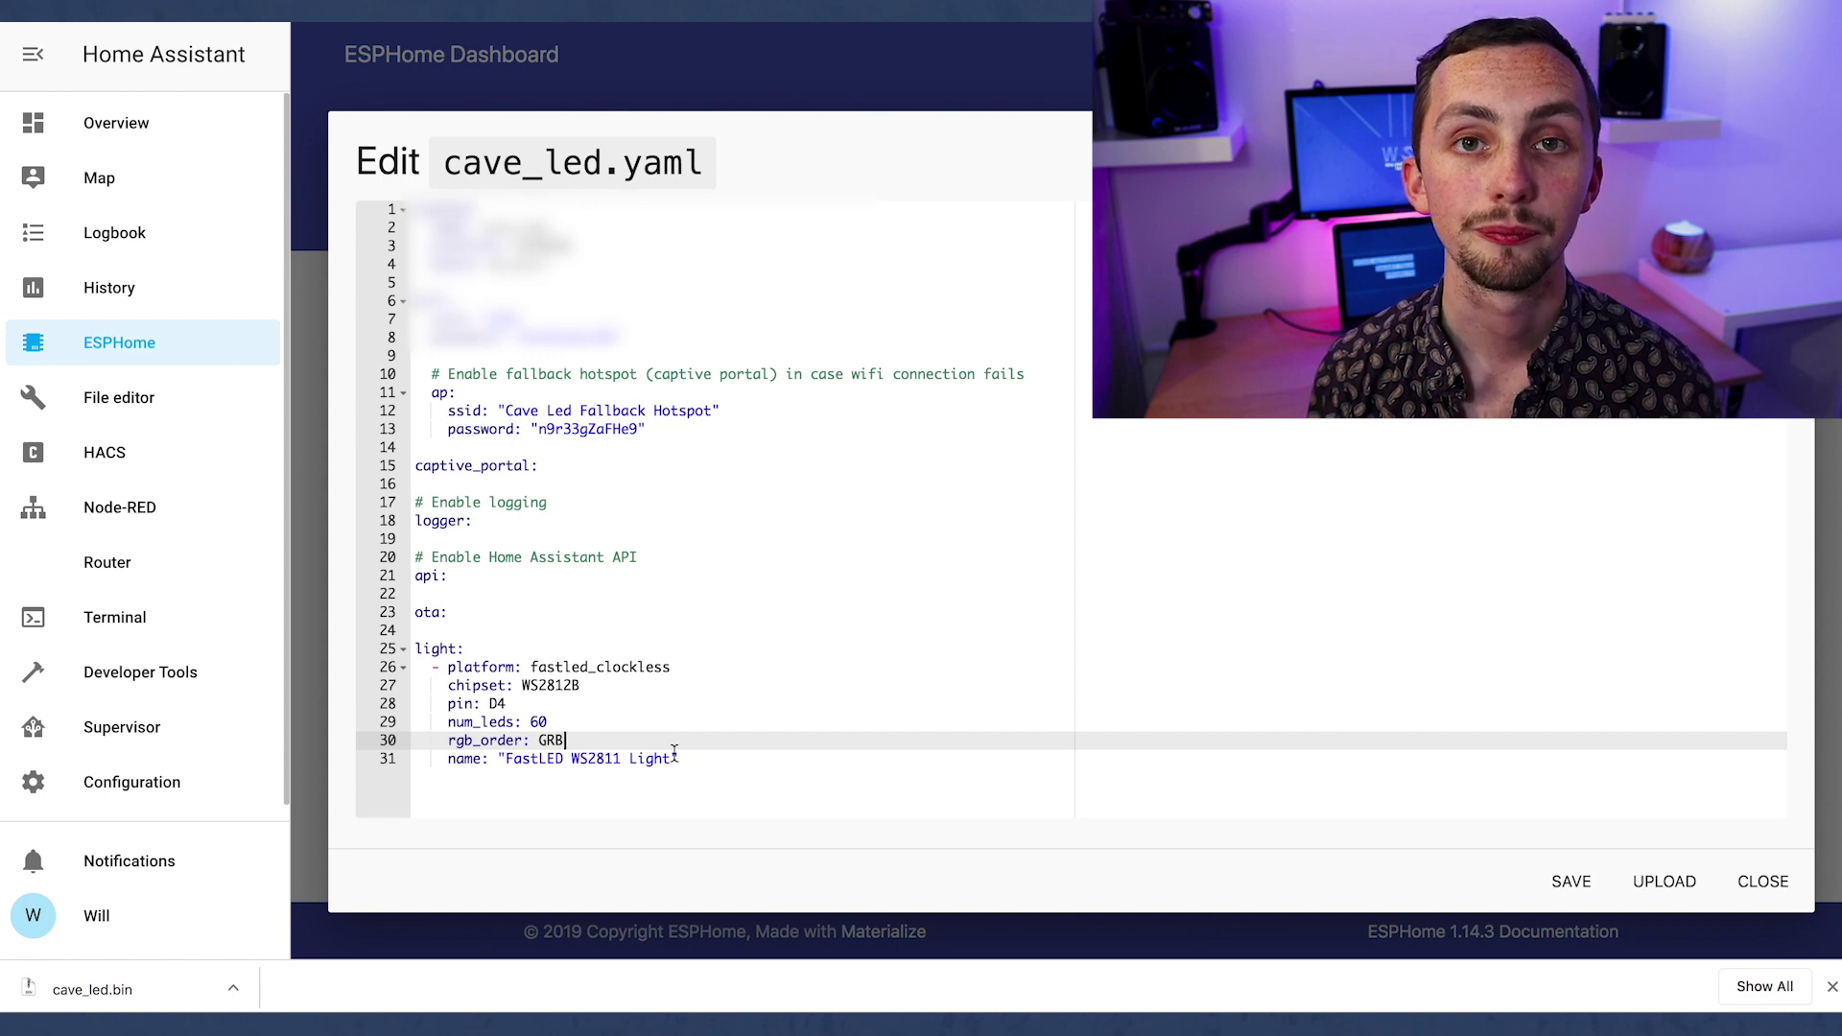
pyautogui.moveTo(671, 755); pyautogui.dragTo(502, 768)
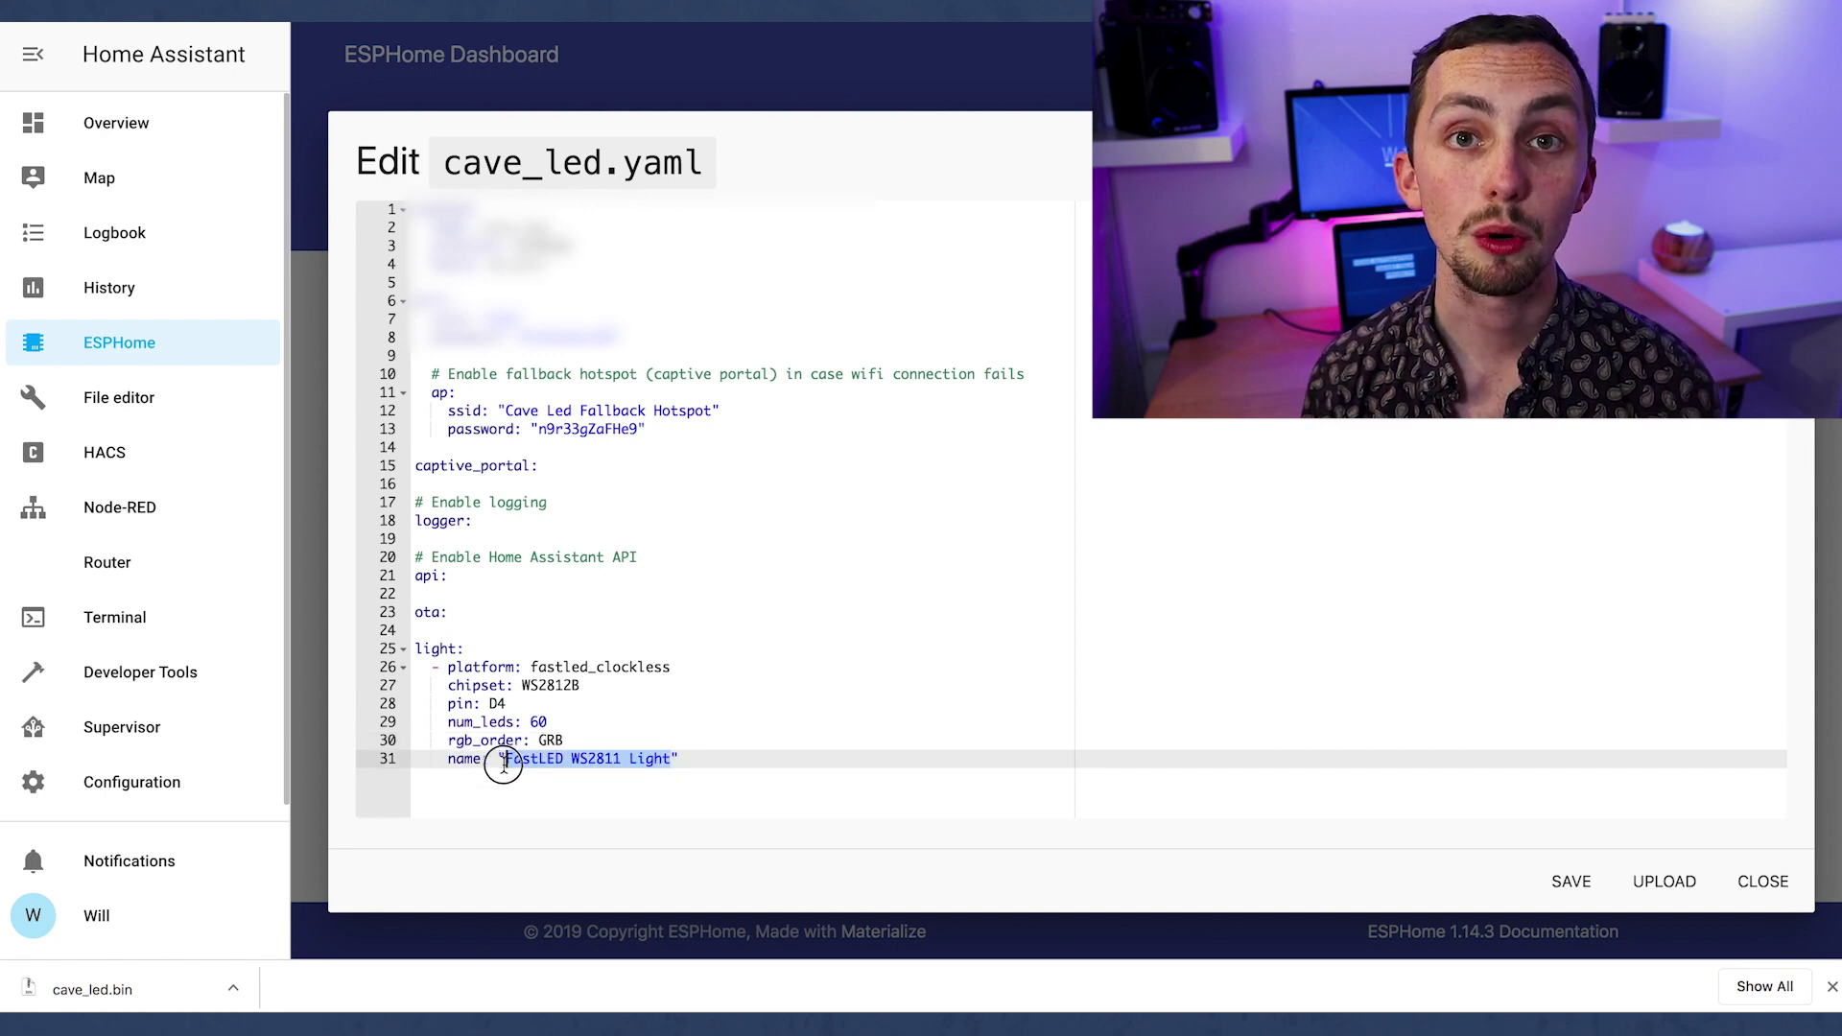
pyautogui.write('Cave LED')
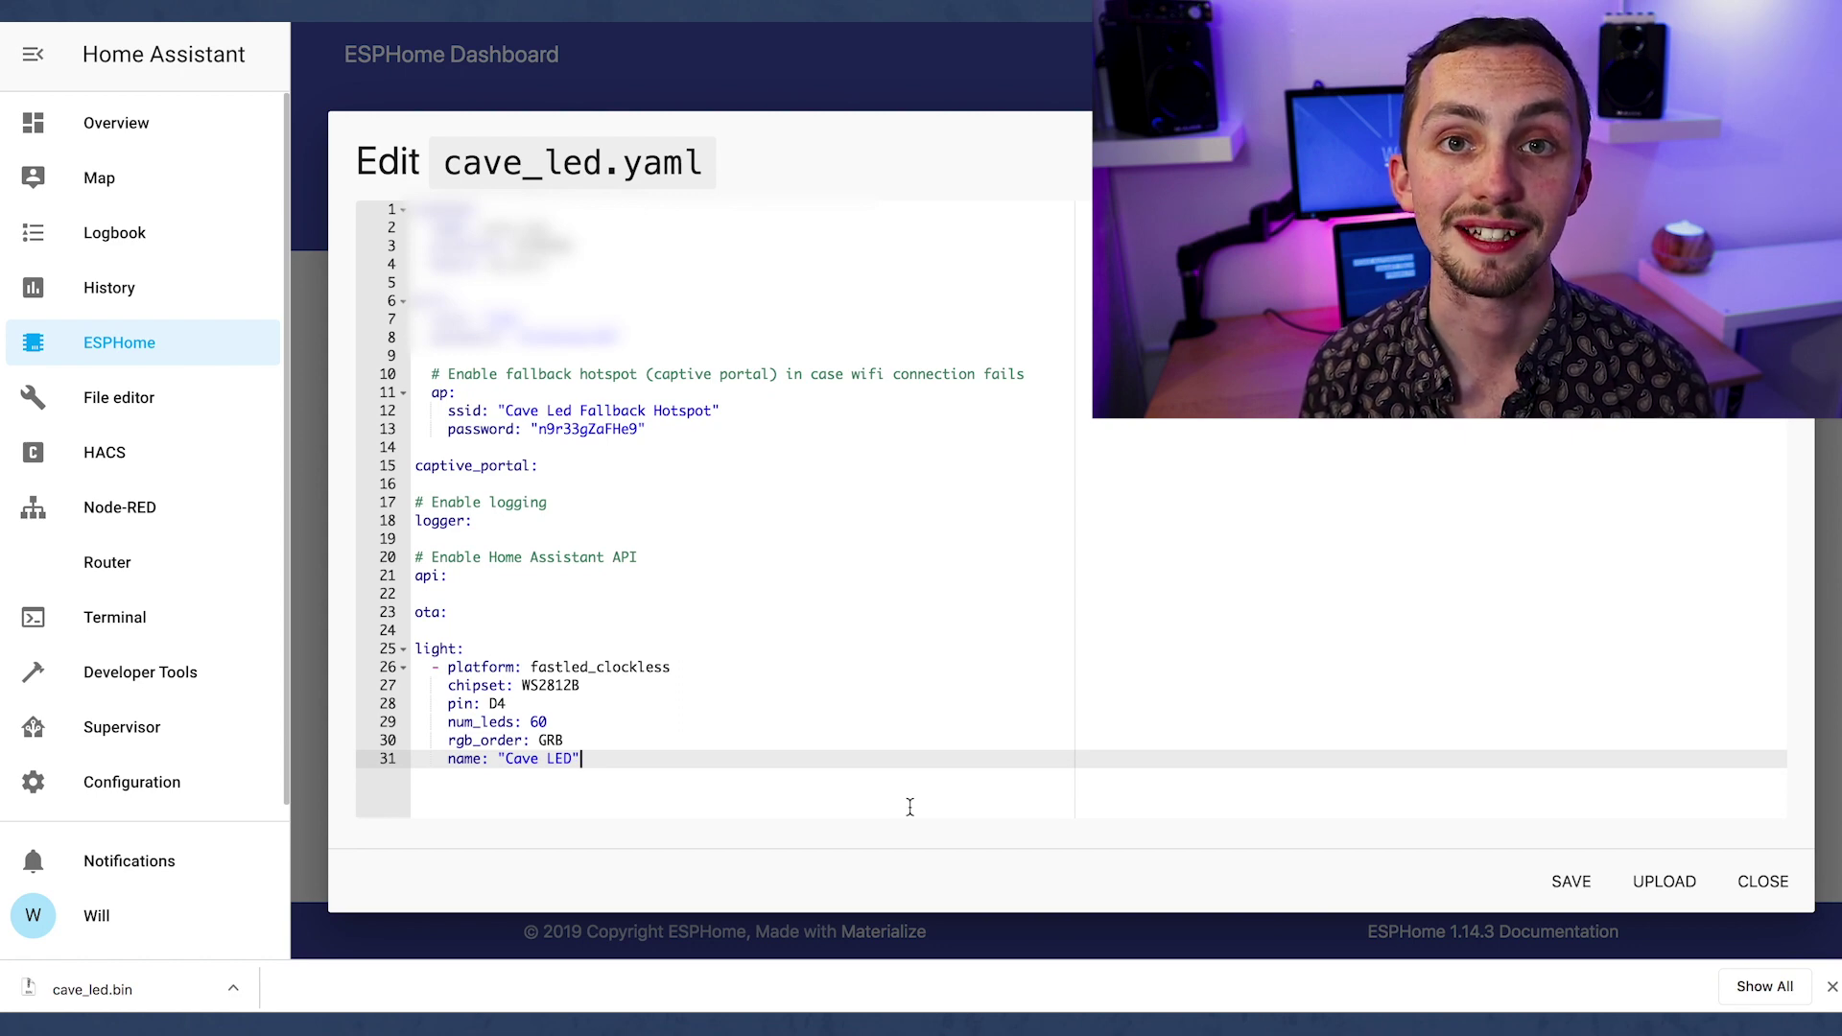
pyautogui.click(1571, 881)
# Close the editor, validate cave_led, and upload its firmware over the air
pyautogui.click(1763, 881)
pyautogui.click(1044, 539)
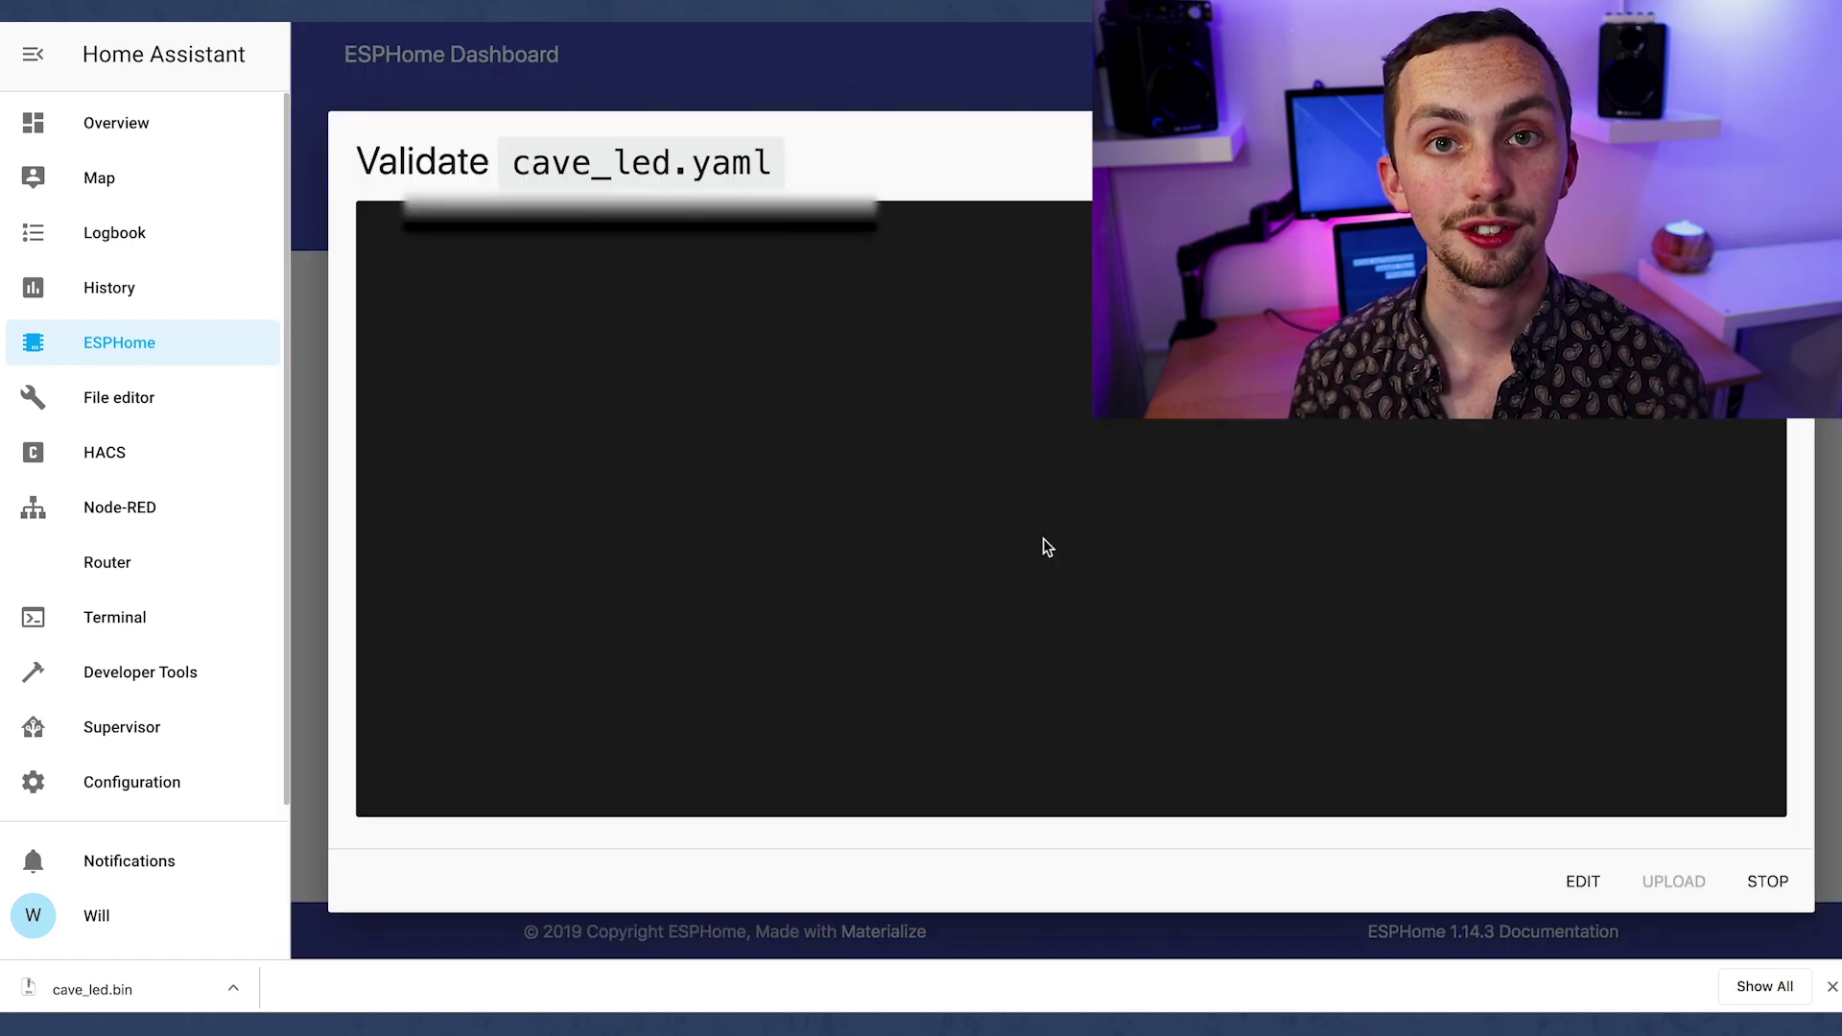
pyautogui.click(1650, 878)
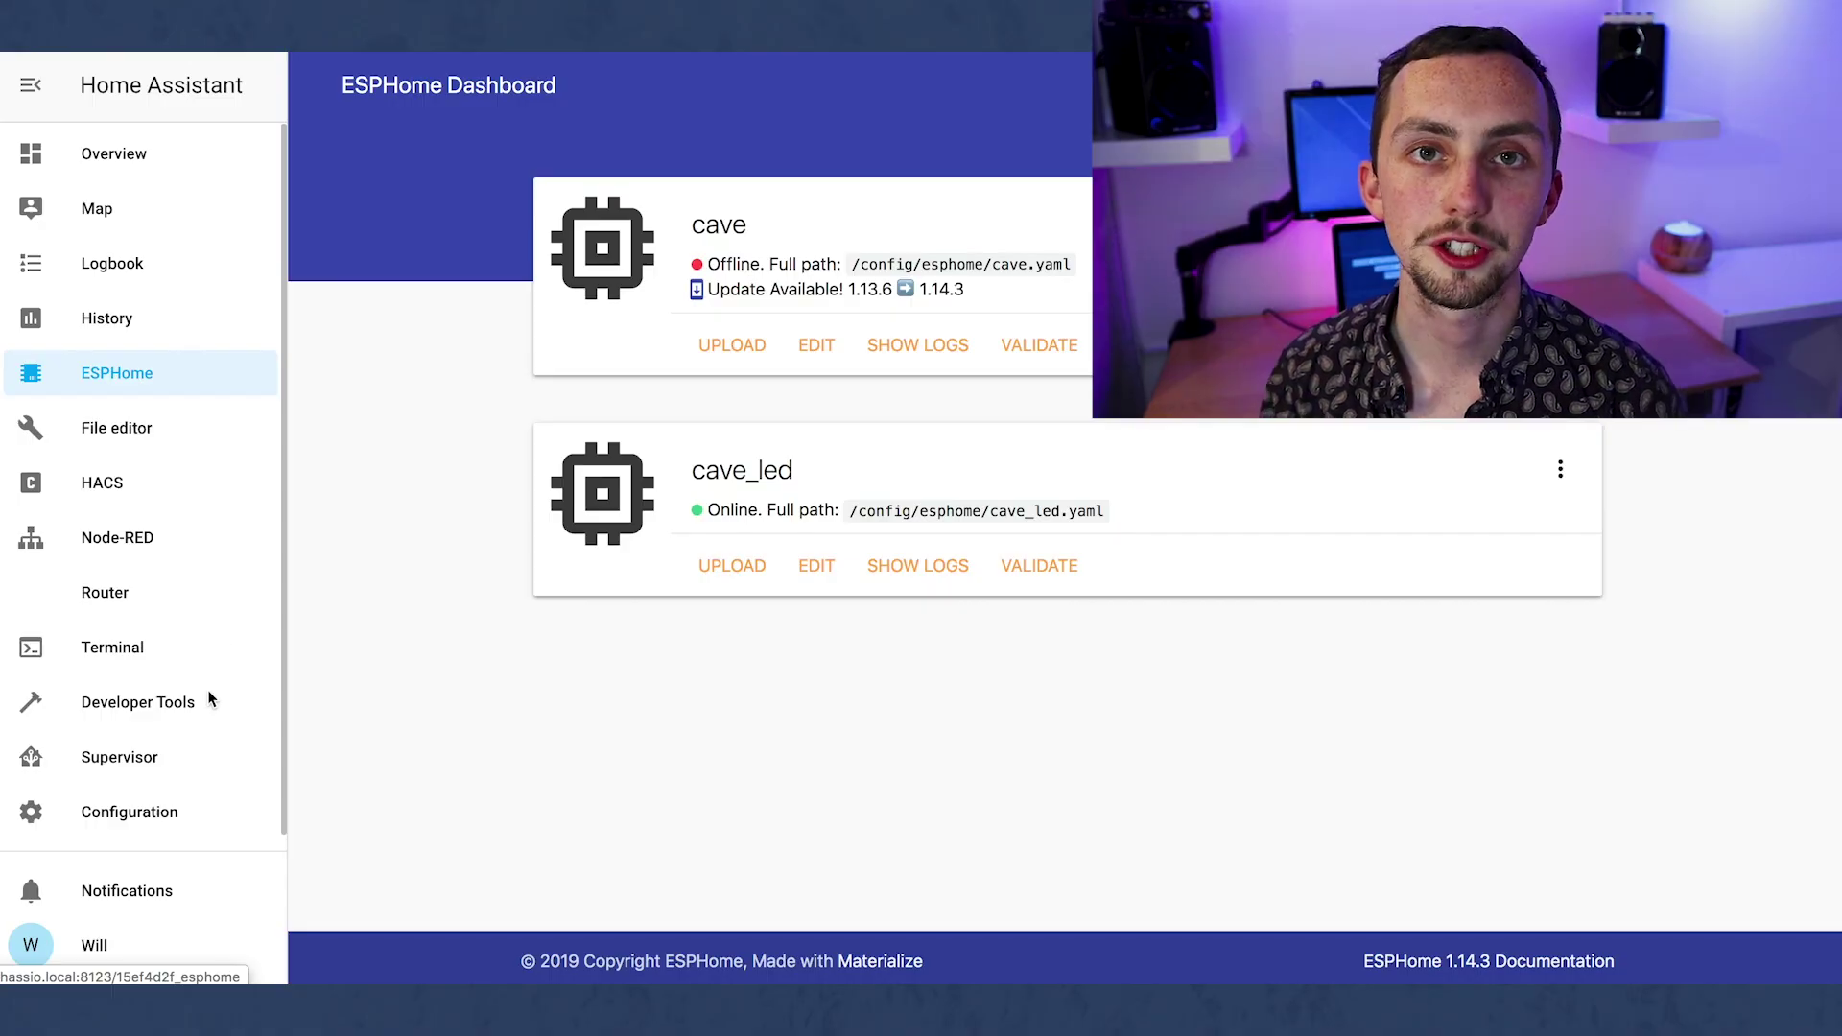
# Under Configuration > Integrations, add a new integration and choose ESPHome
pyautogui.click(118, 814)
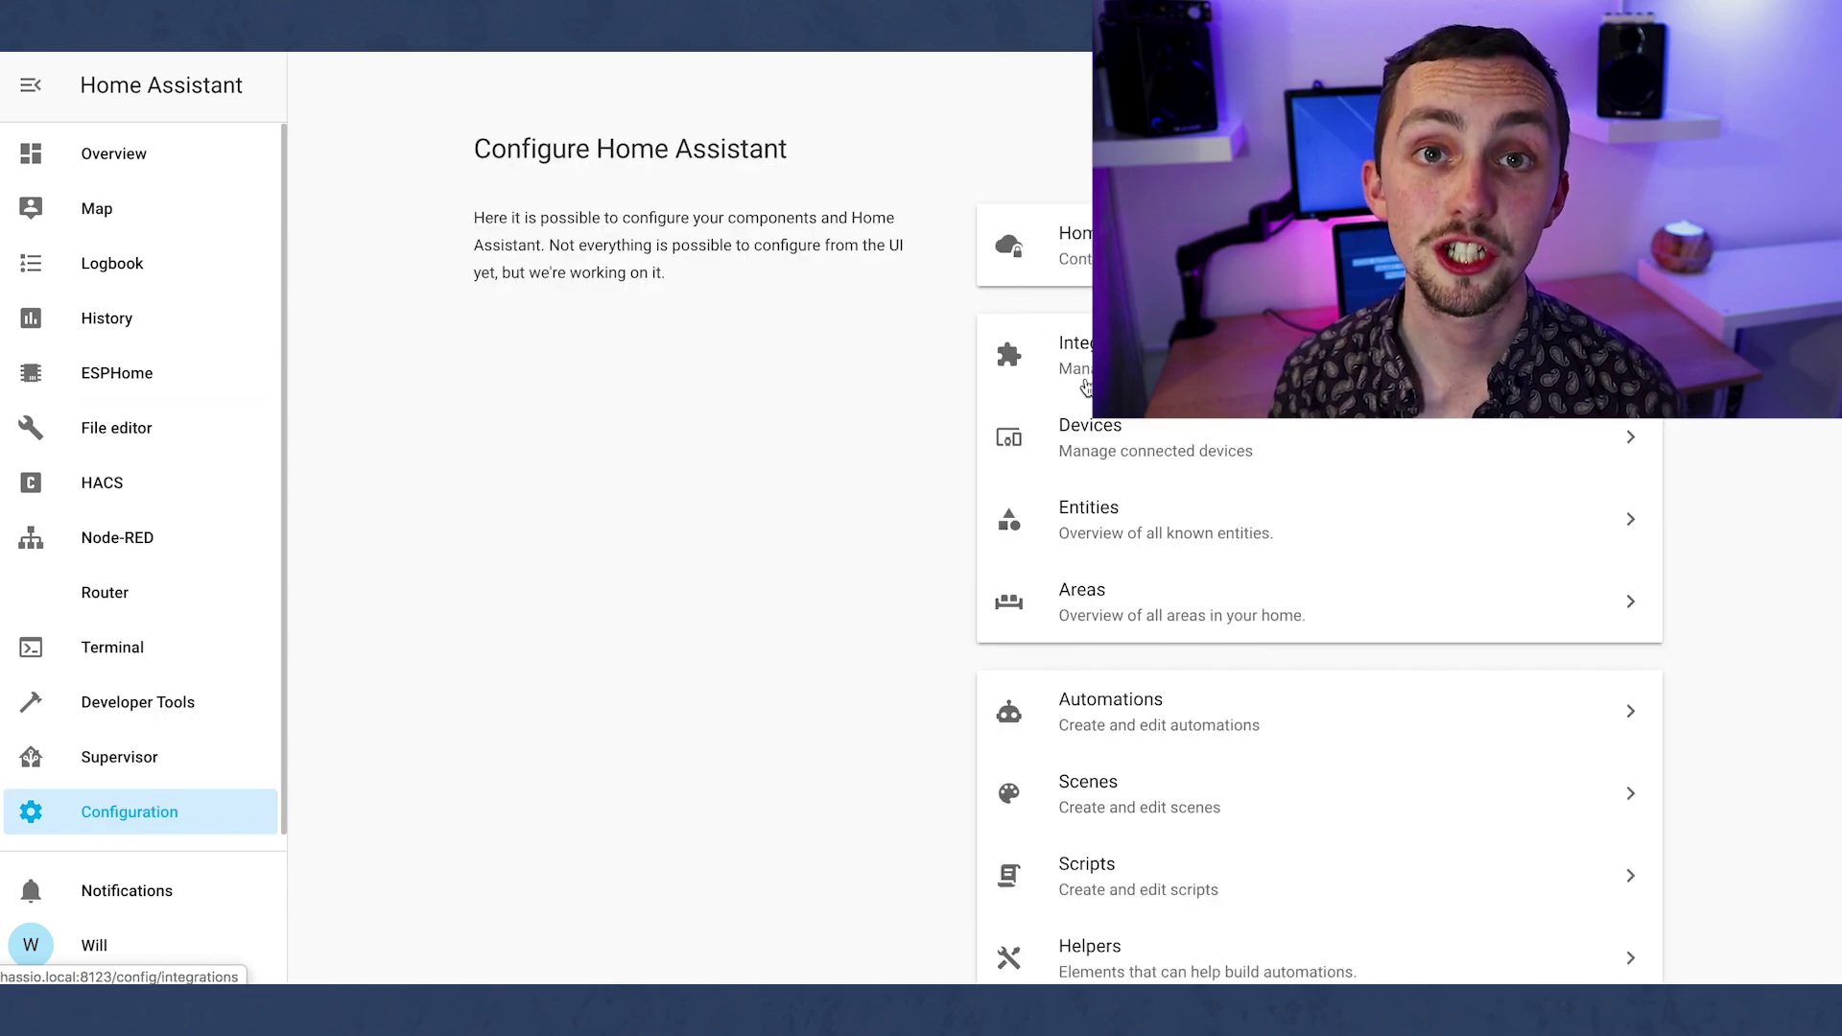
pyautogui.click(1085, 387)
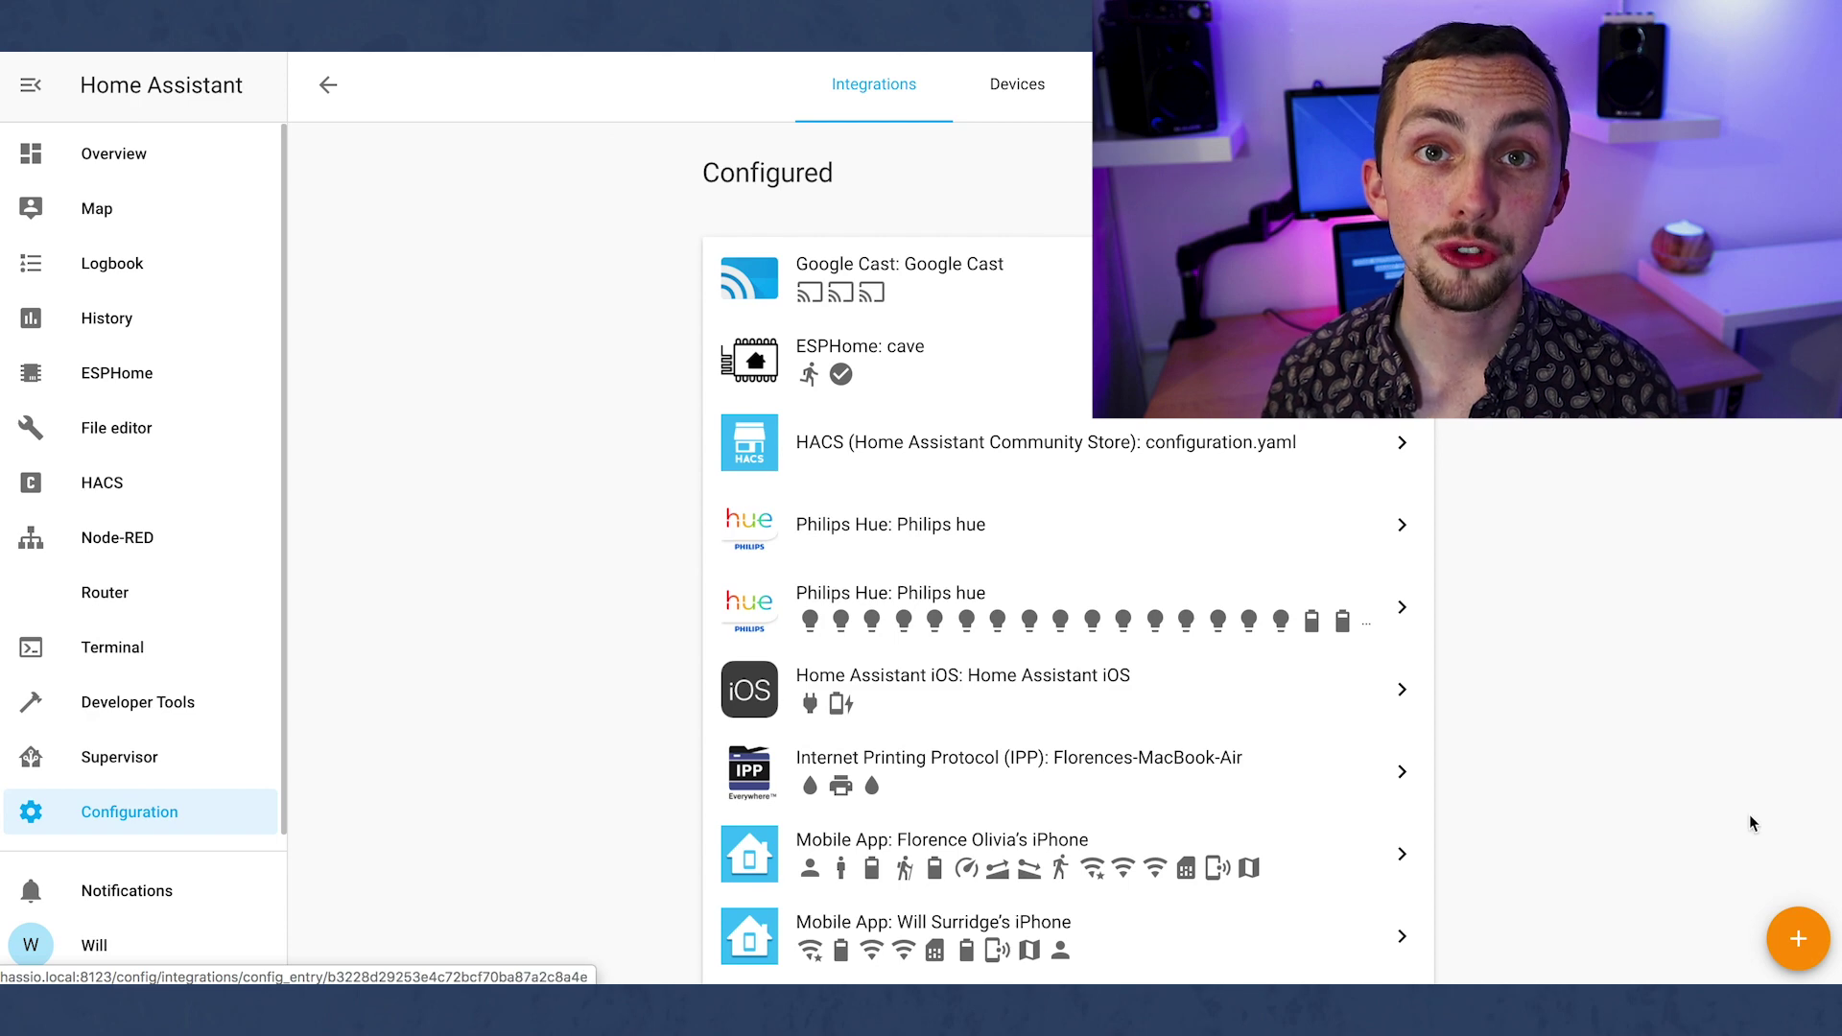
pyautogui.click(1798, 939)
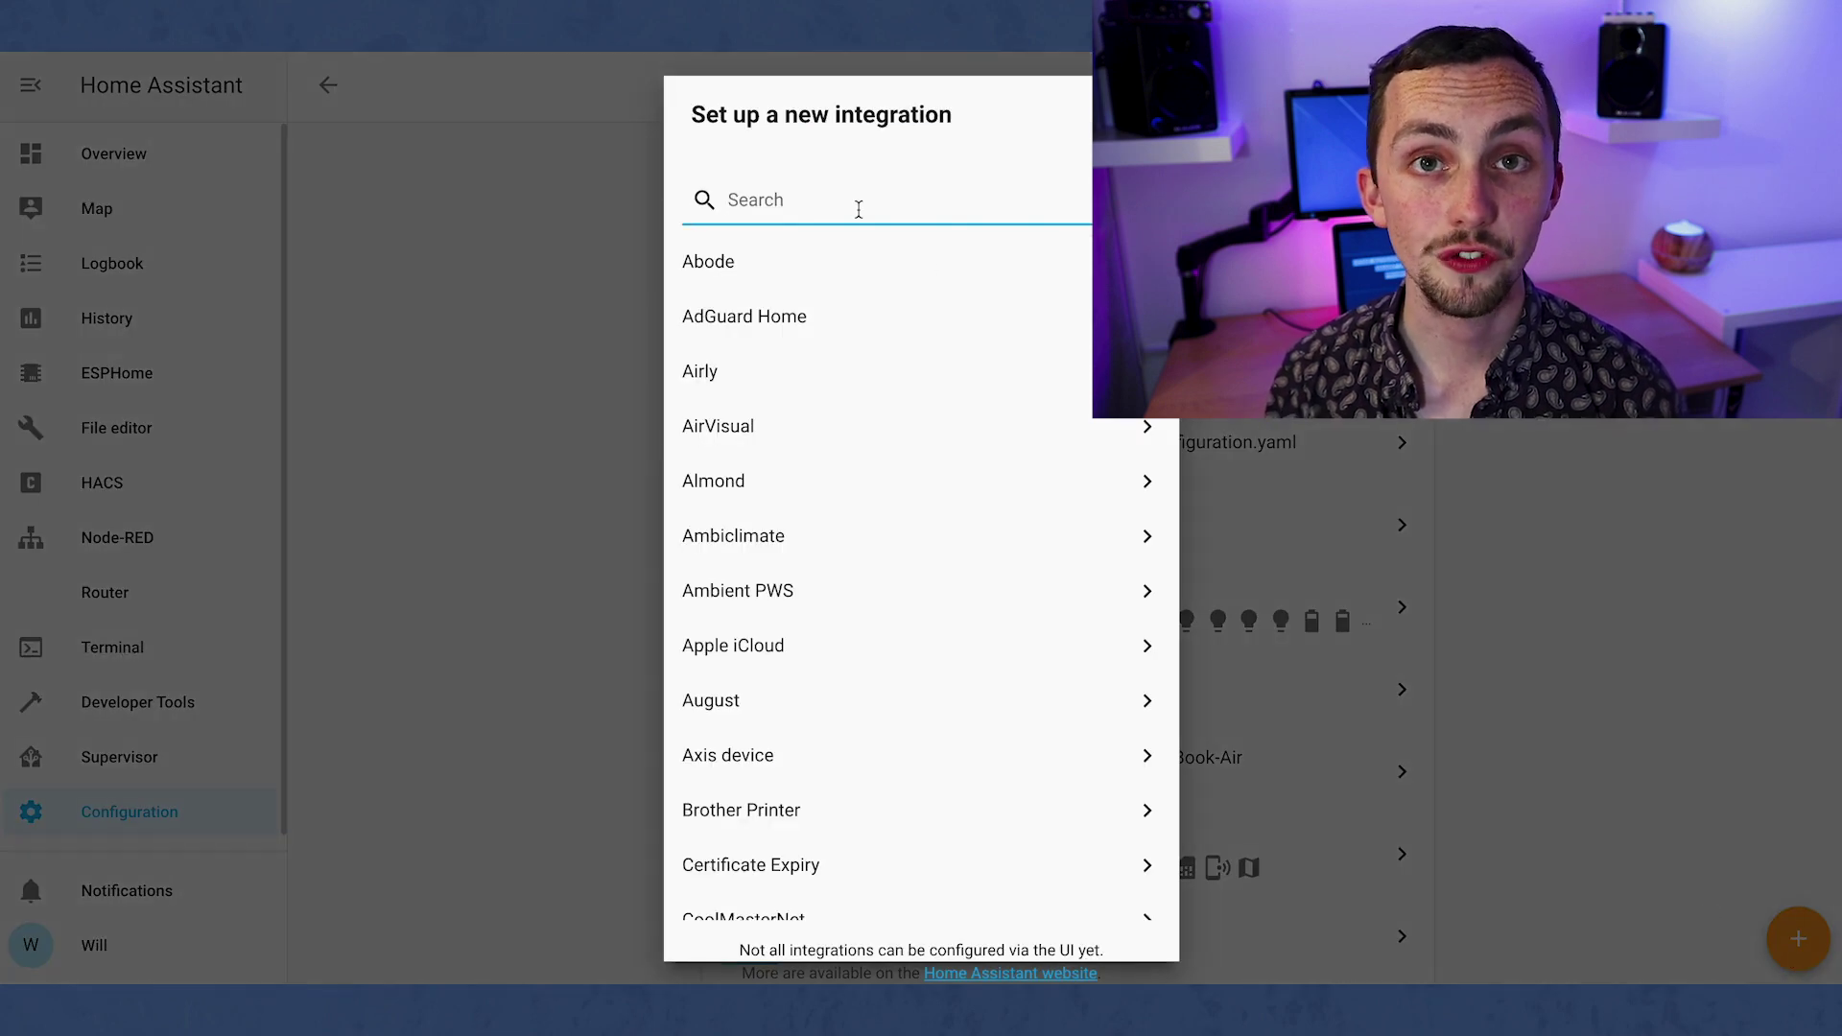
pyautogui.write('esp')
pyautogui.click(755, 260)
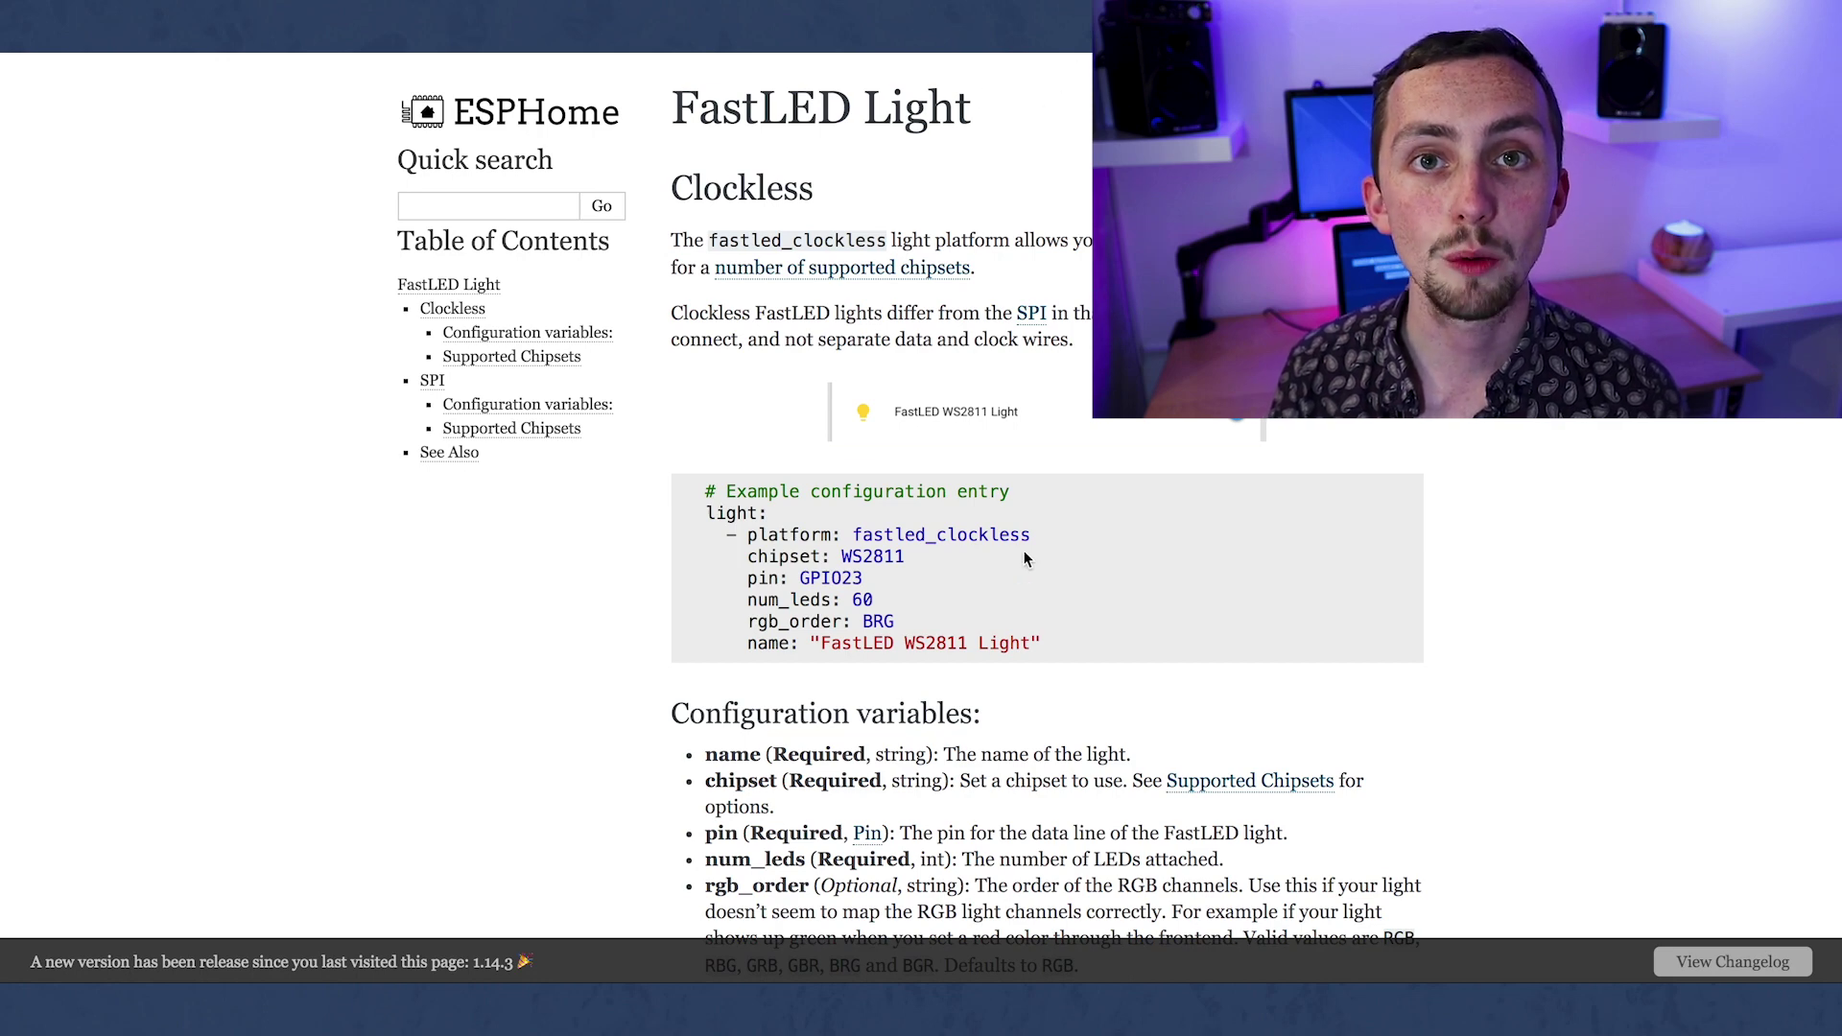
# Follow the light effects link from the FastLED page and select the random effect example
pyautogui.scroll(-4, 1023, 550)
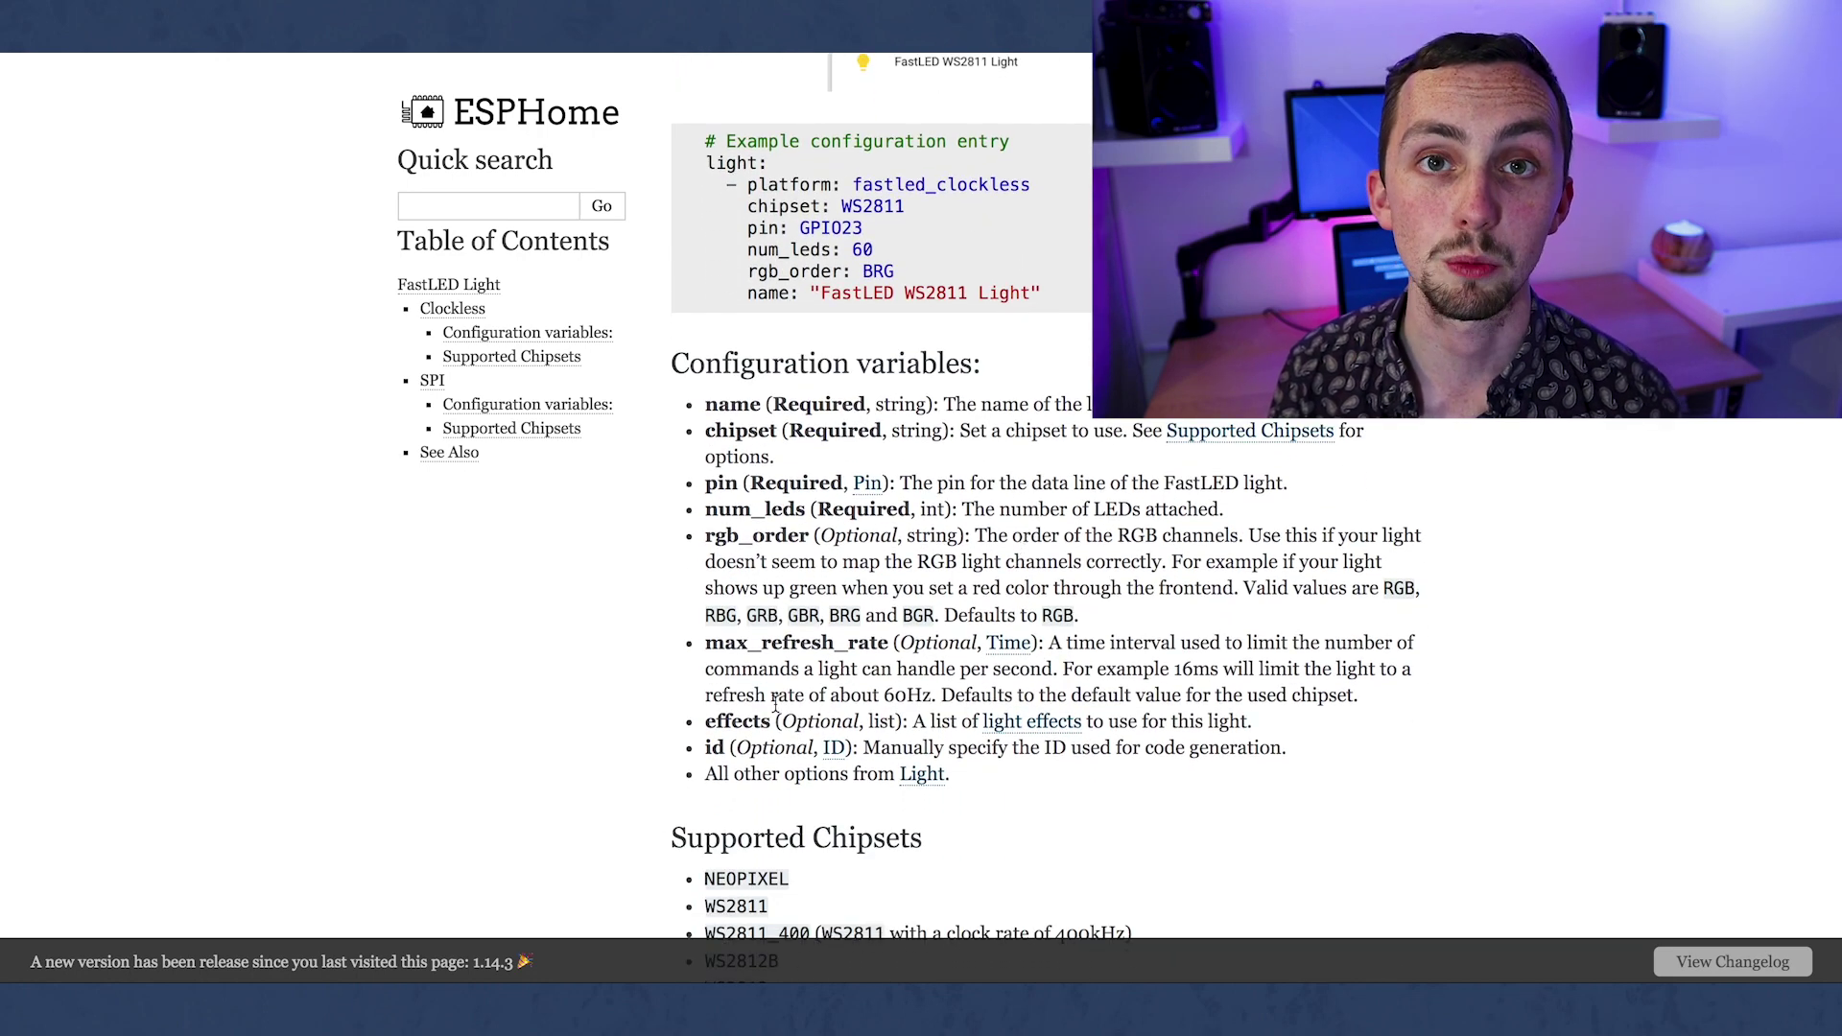
pyautogui.click(1031, 722)
pyautogui.scroll(-4, 1038, 561)
pyautogui.doubleClick(825, 465)
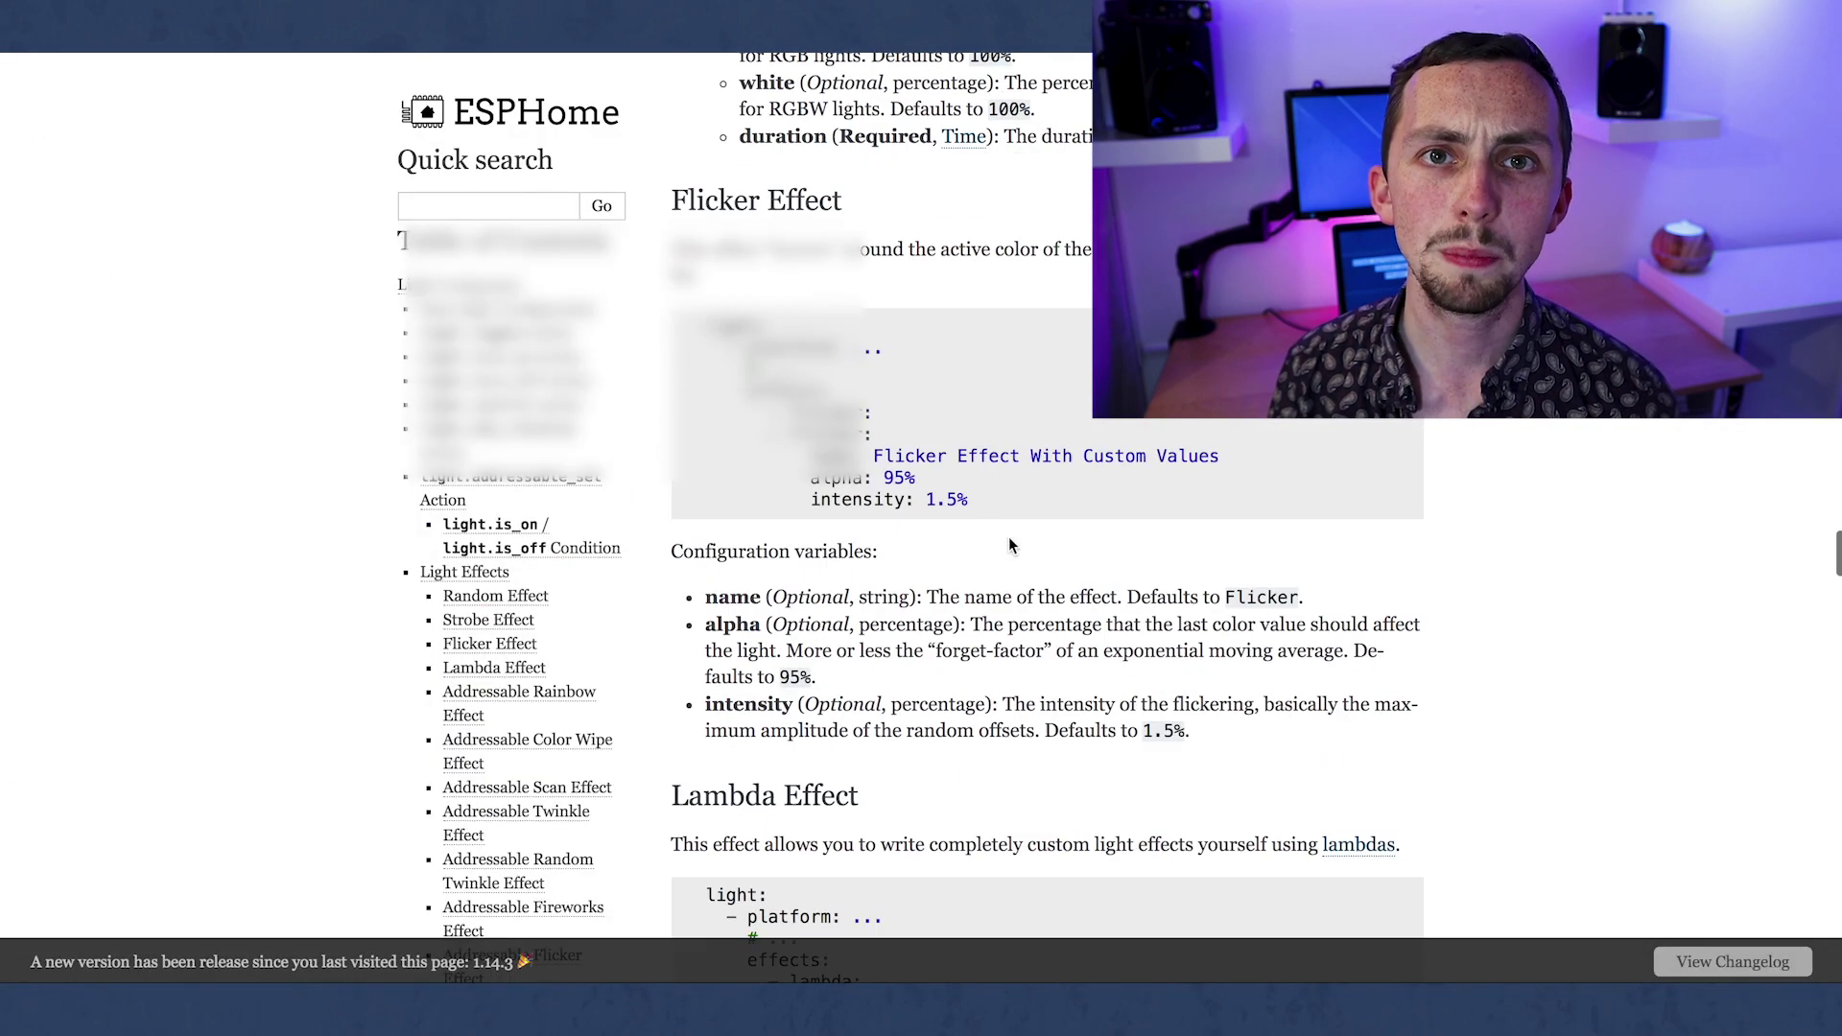
# Add the flicker effect example to Cave LED's effects and upload the firmware over the air
pyautogui.moveTo(787, 422); pyautogui.dragTo(1151, 508)
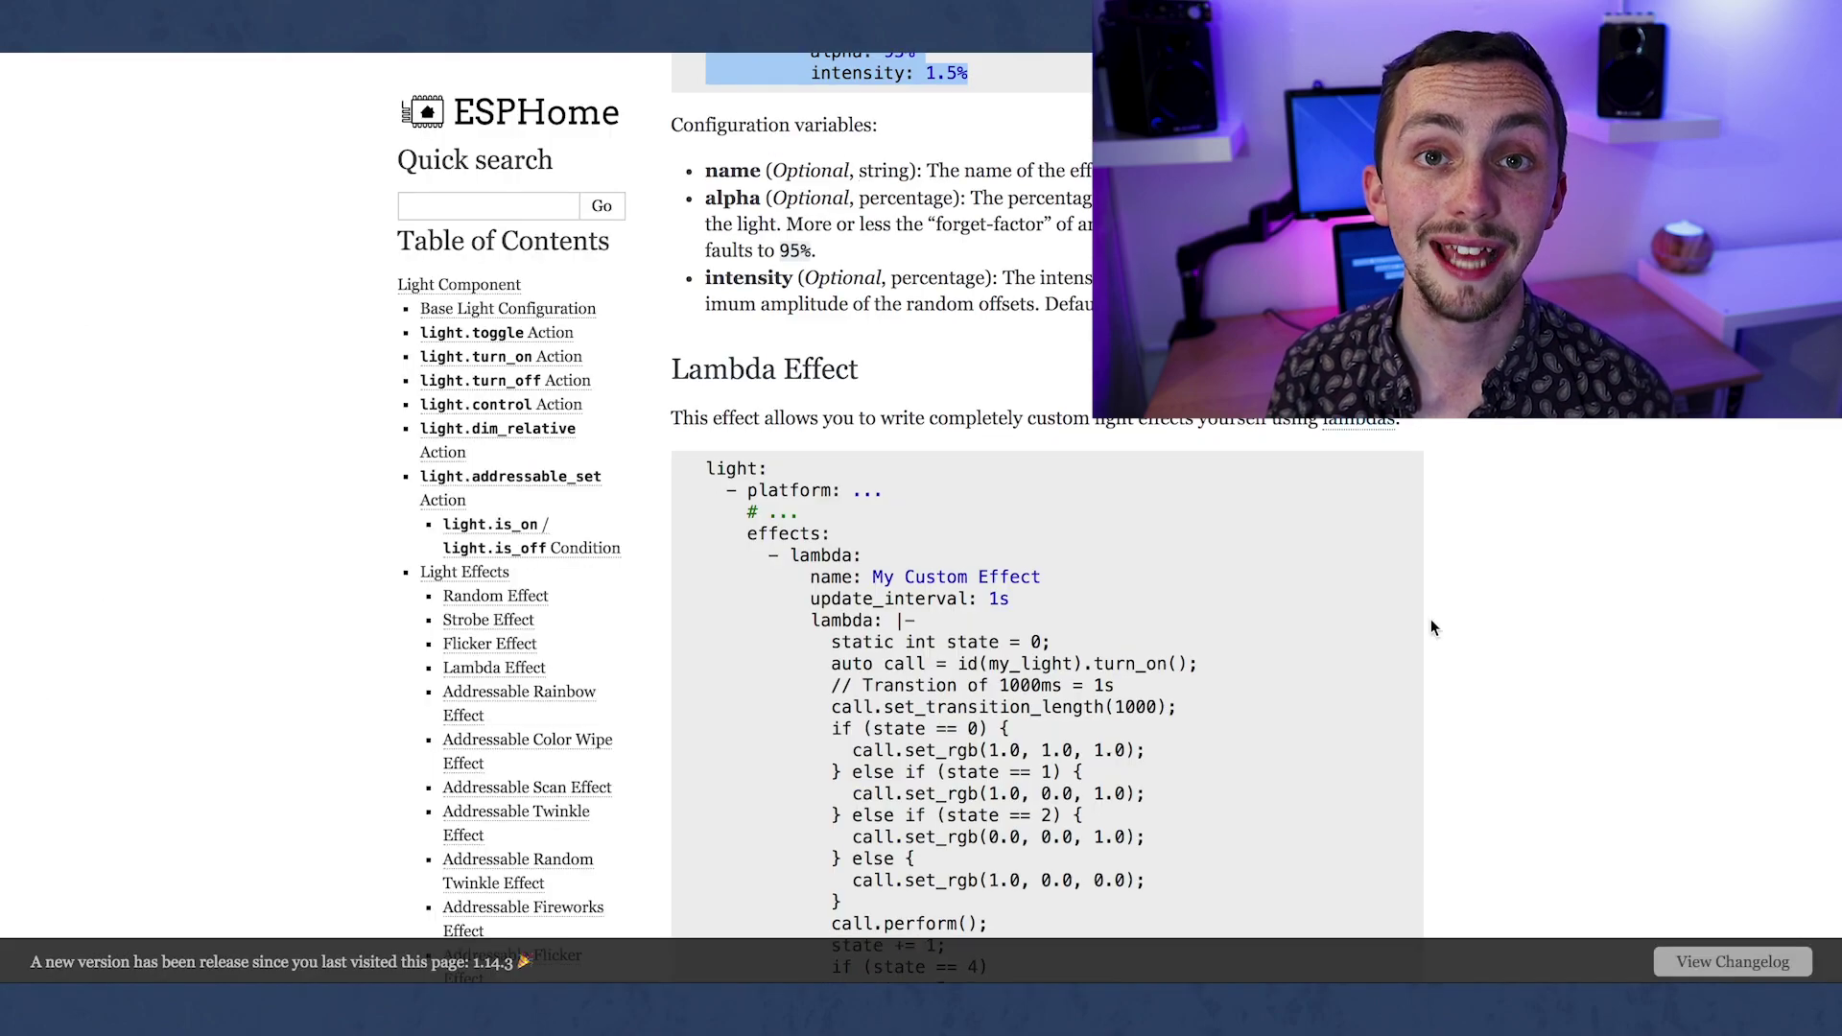
pyautogui.scroll(-8, 1151, 595)
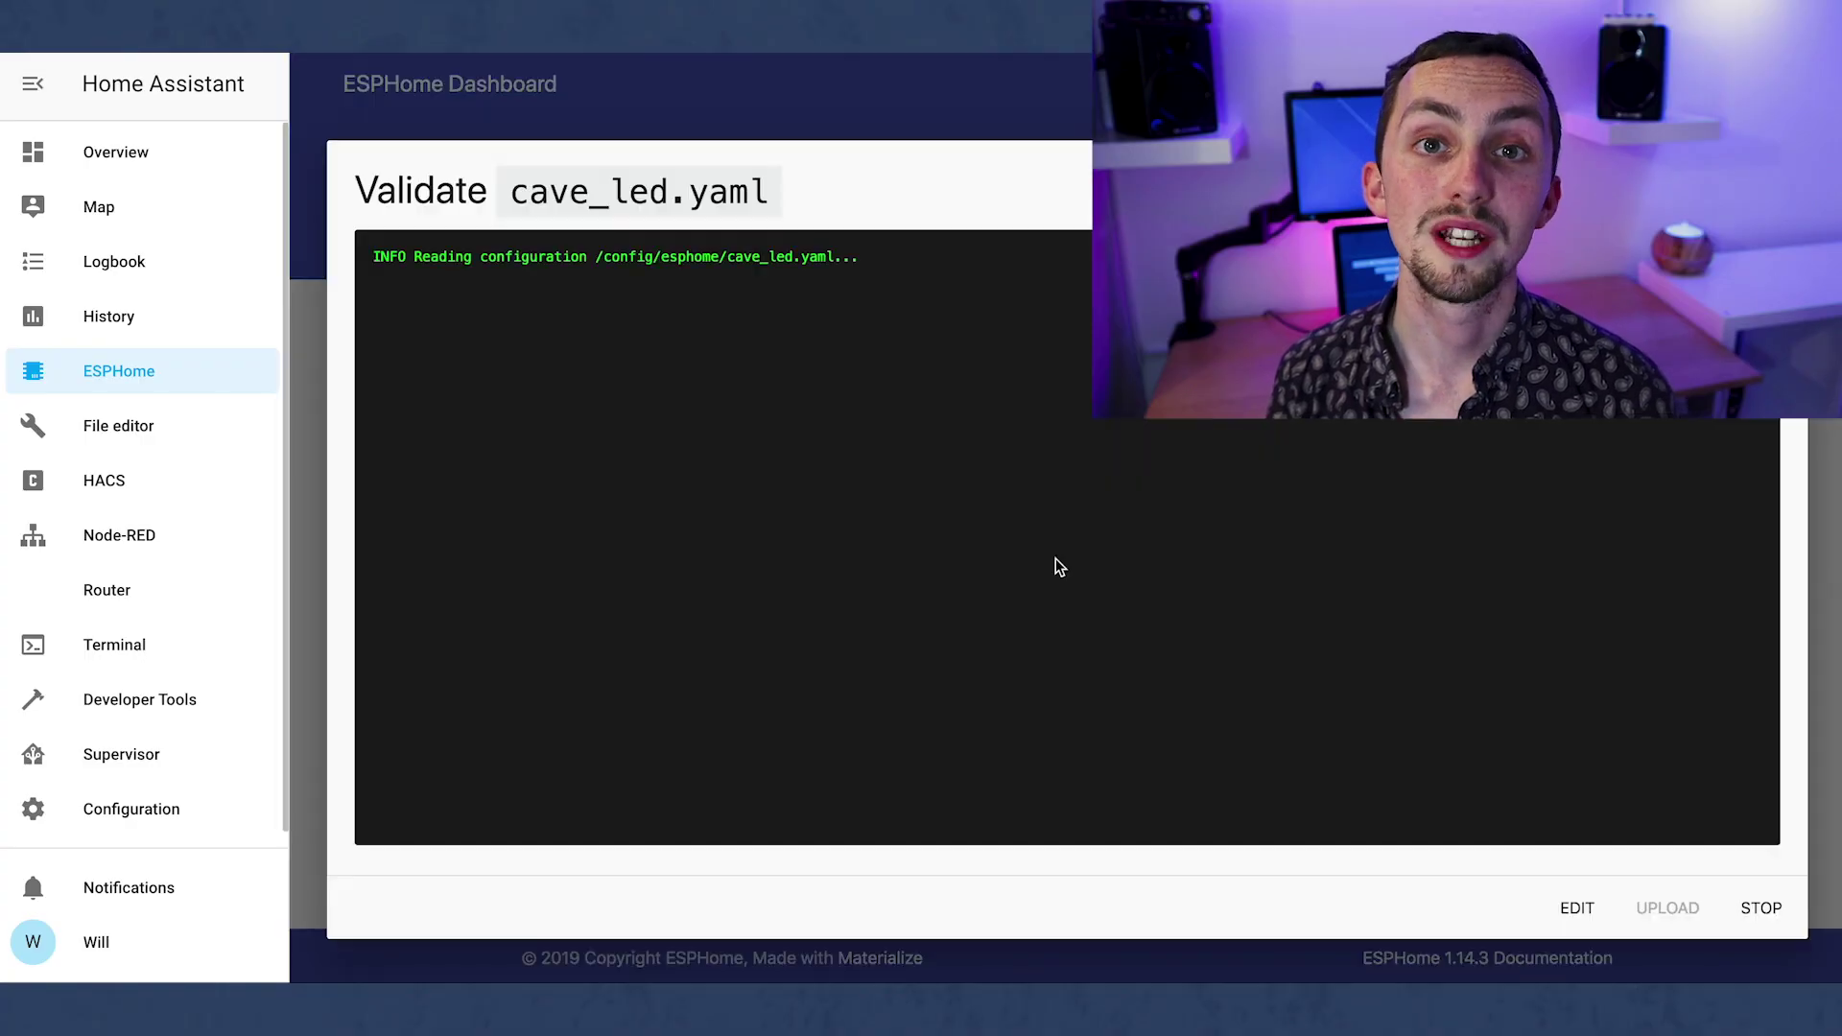
pyautogui.click(1666, 908)
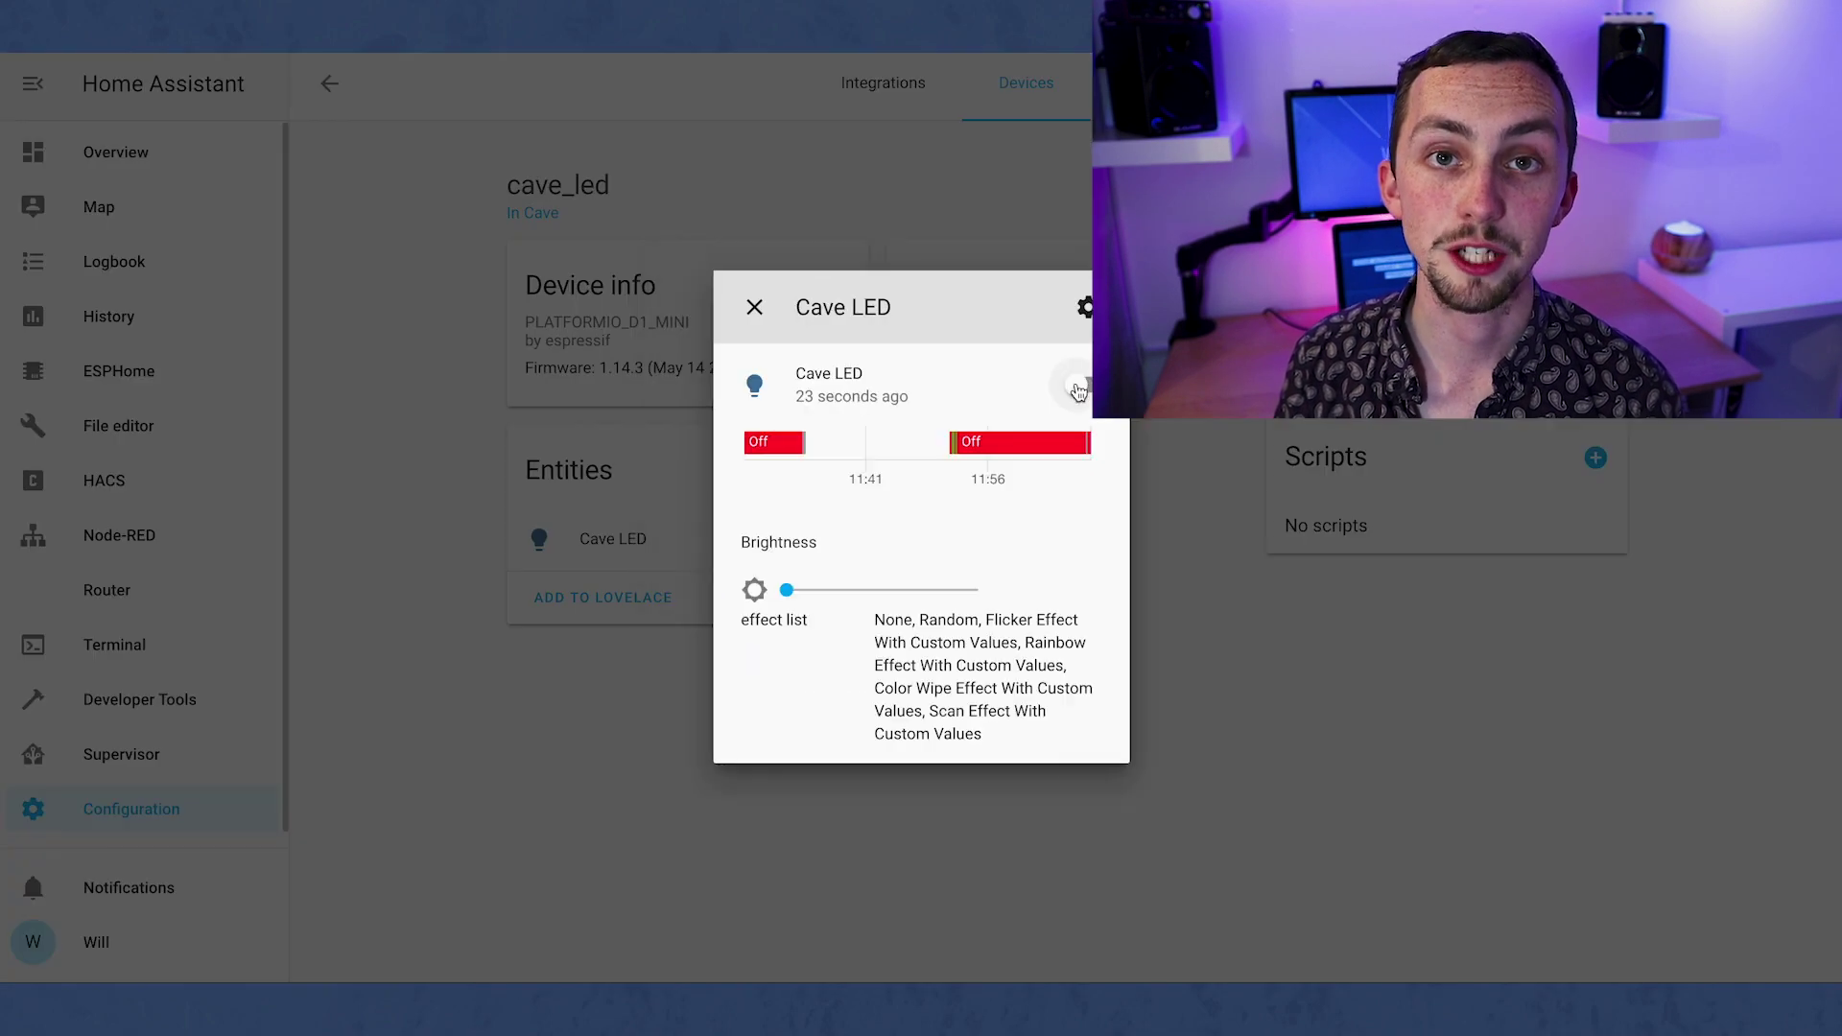
# Turn on the Cave LED light from its entity dialog
pyautogui.click(1077, 385)
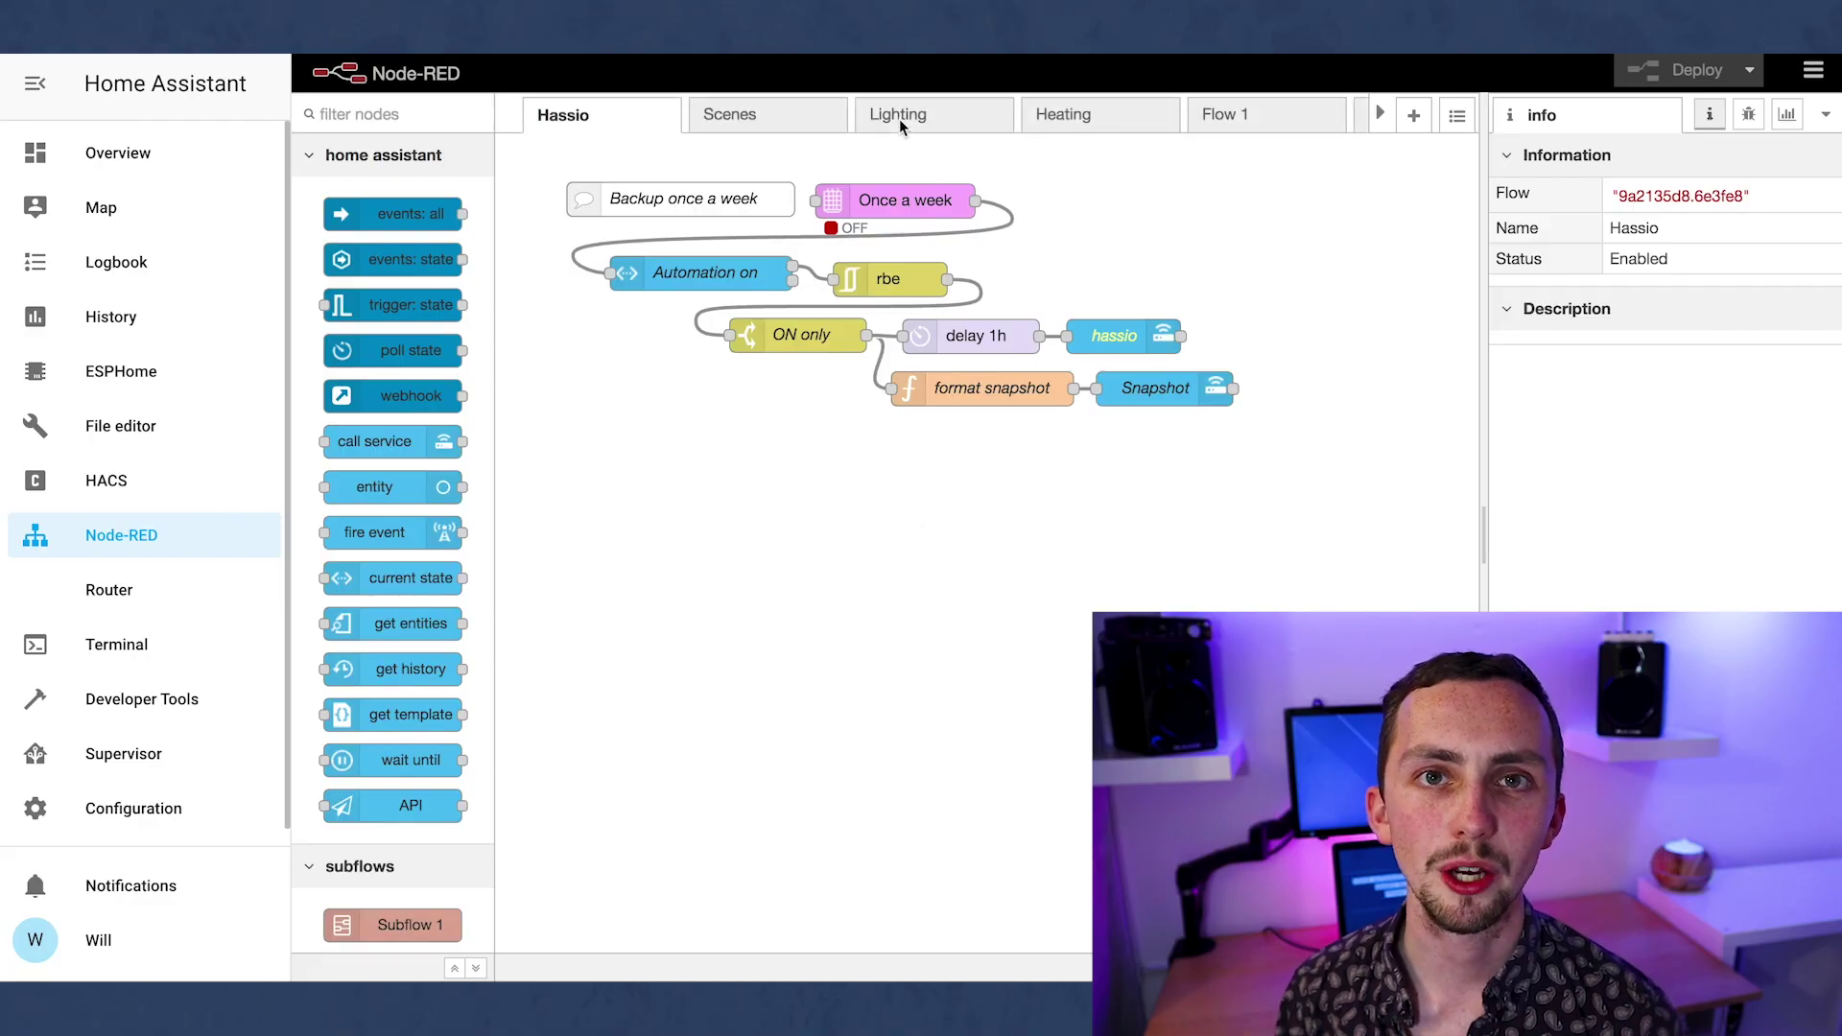
# In the Lighting flow, duplicate the Kitchen Counter comment node and rename the copy 'Cave LED when phone batt'
pyautogui.click(900, 119)
pyautogui.click(672, 182)
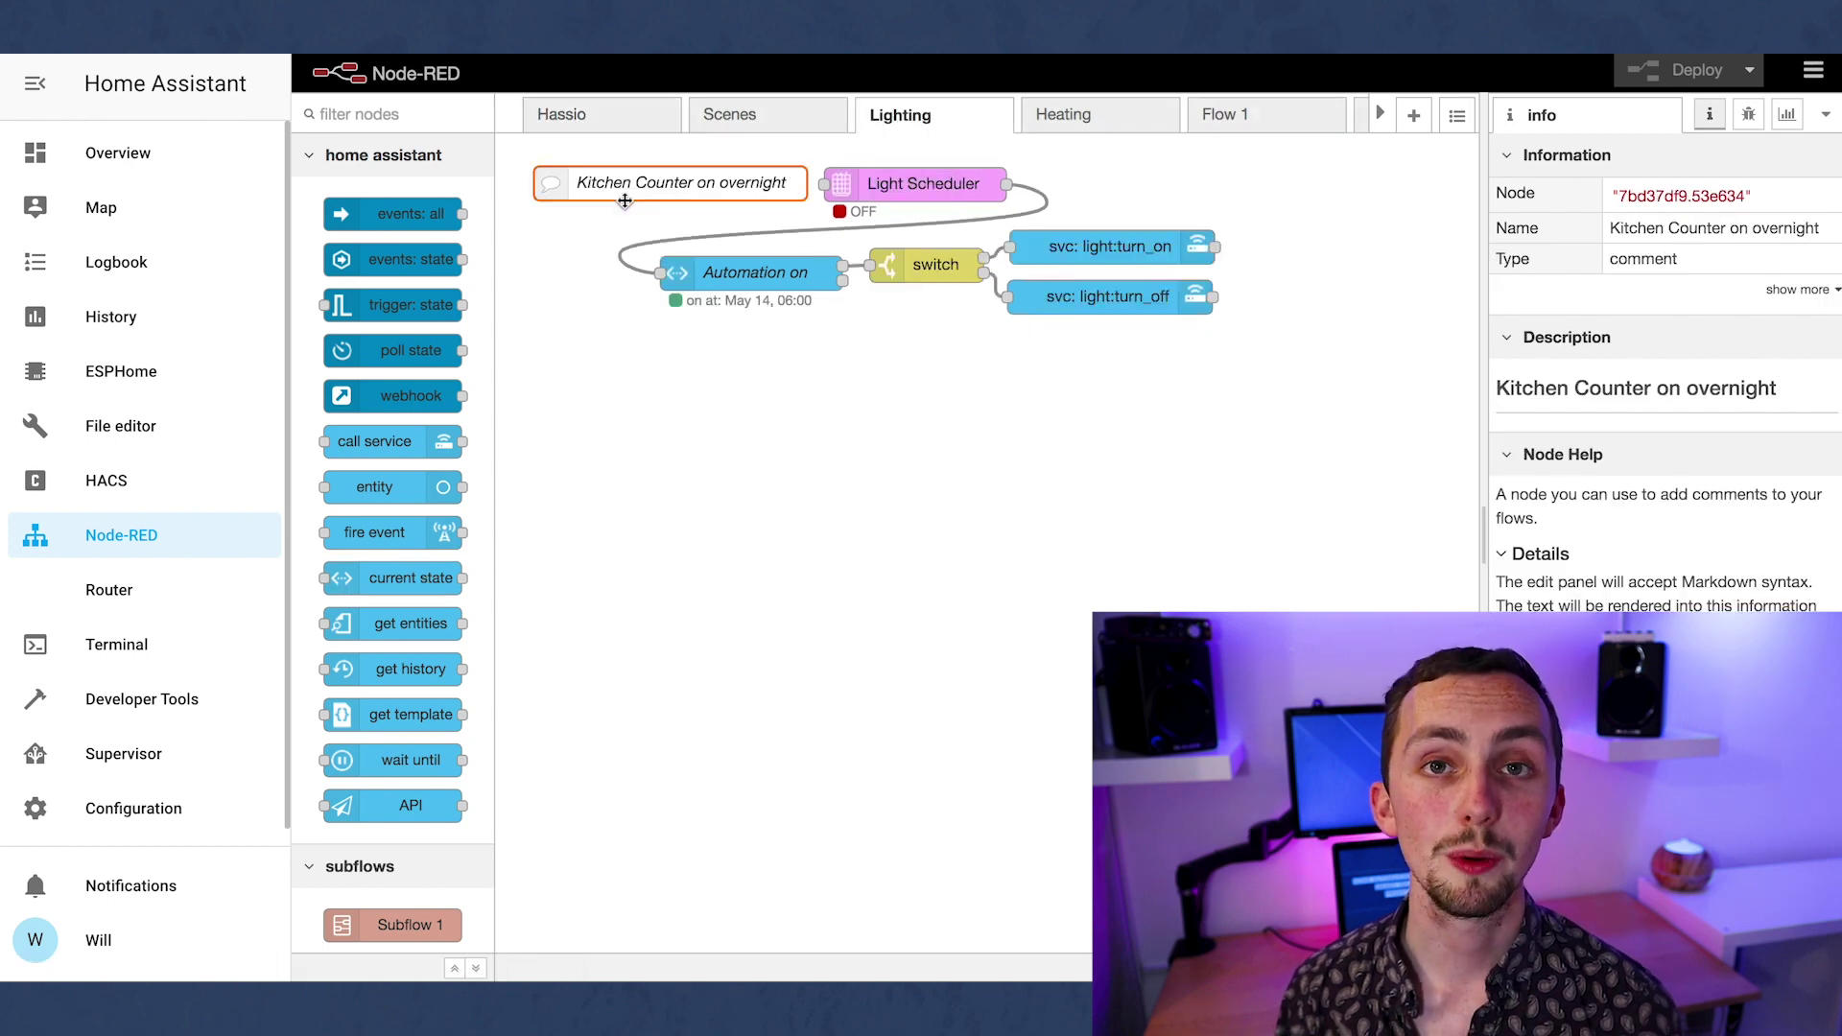
pyautogui.hotkey('ctrl', 'c')
pyautogui.hotkey('ctrl', 'v')
pyautogui.click(686, 465)
pyautogui.doubleClick(686, 464)
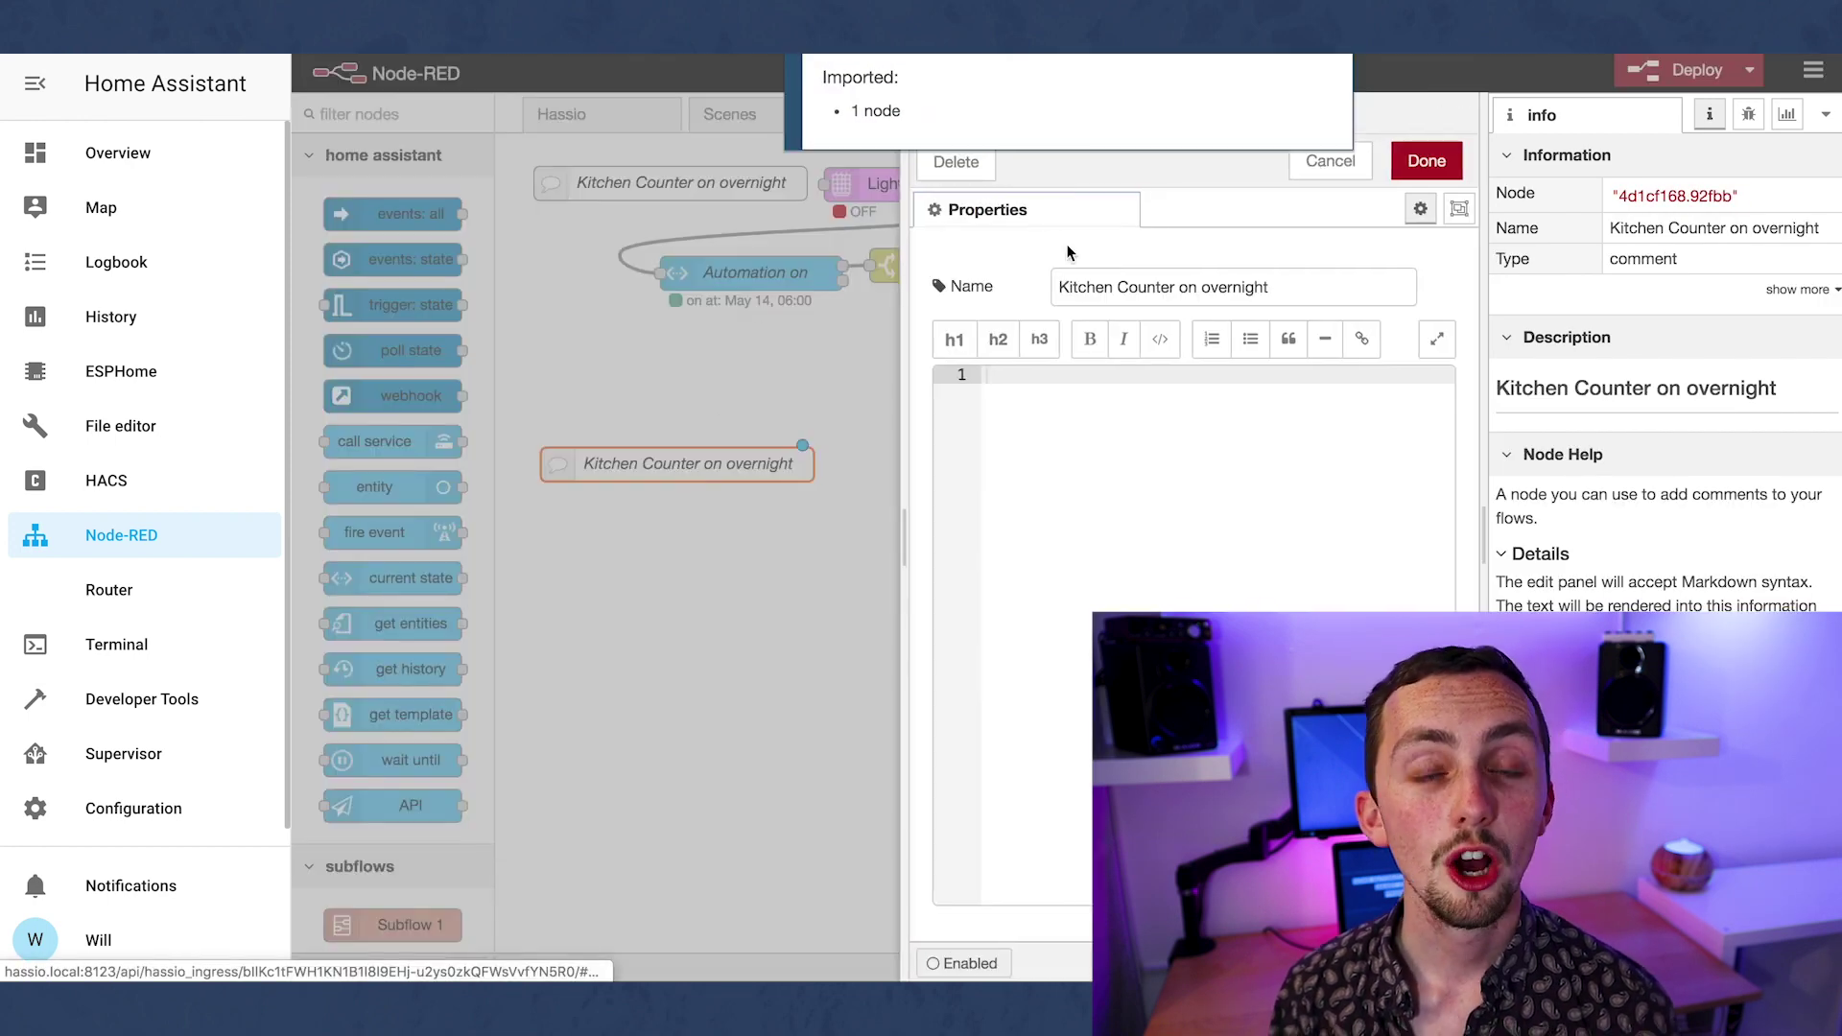
pyautogui.write('CAv')
pyautogui.press('BackSpace')
pyautogui.press('BackSpace')
pyautogui.write('ave LED when phone battery low')
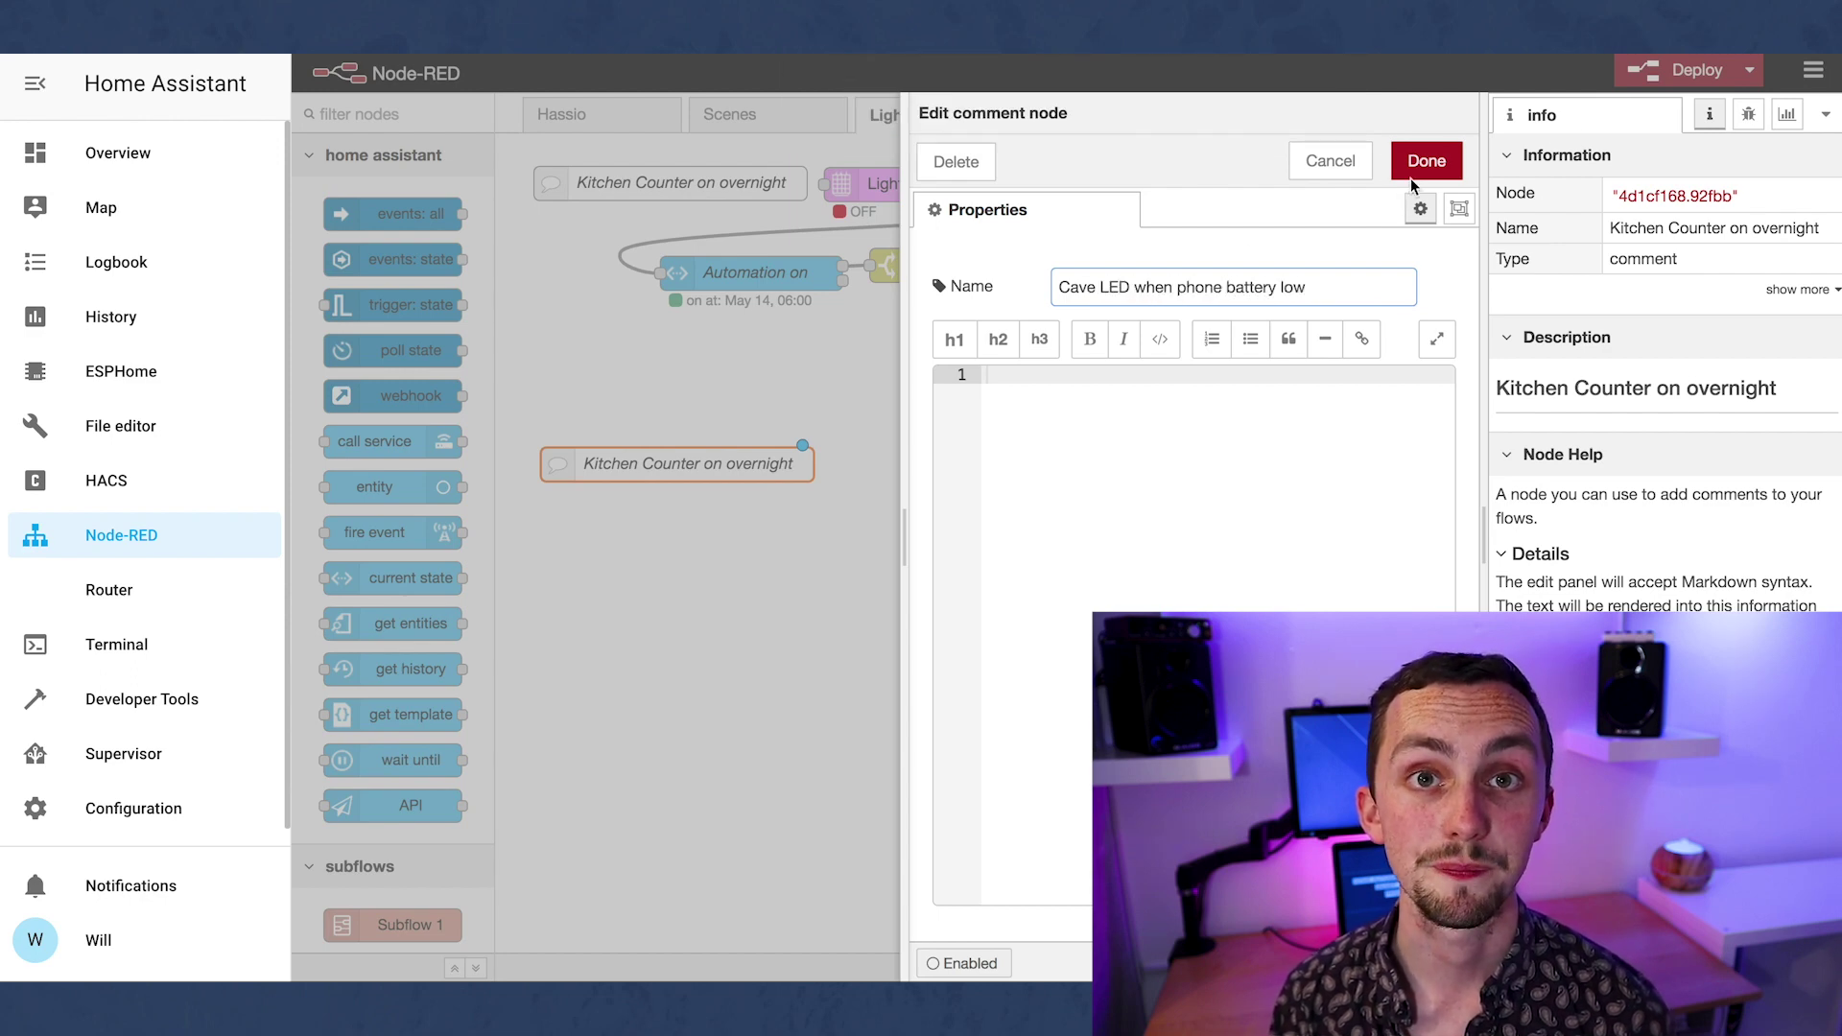
# Save the comment name, then set the events: state node to fire when phone battery drops below 30
pyautogui.click(1420, 173)
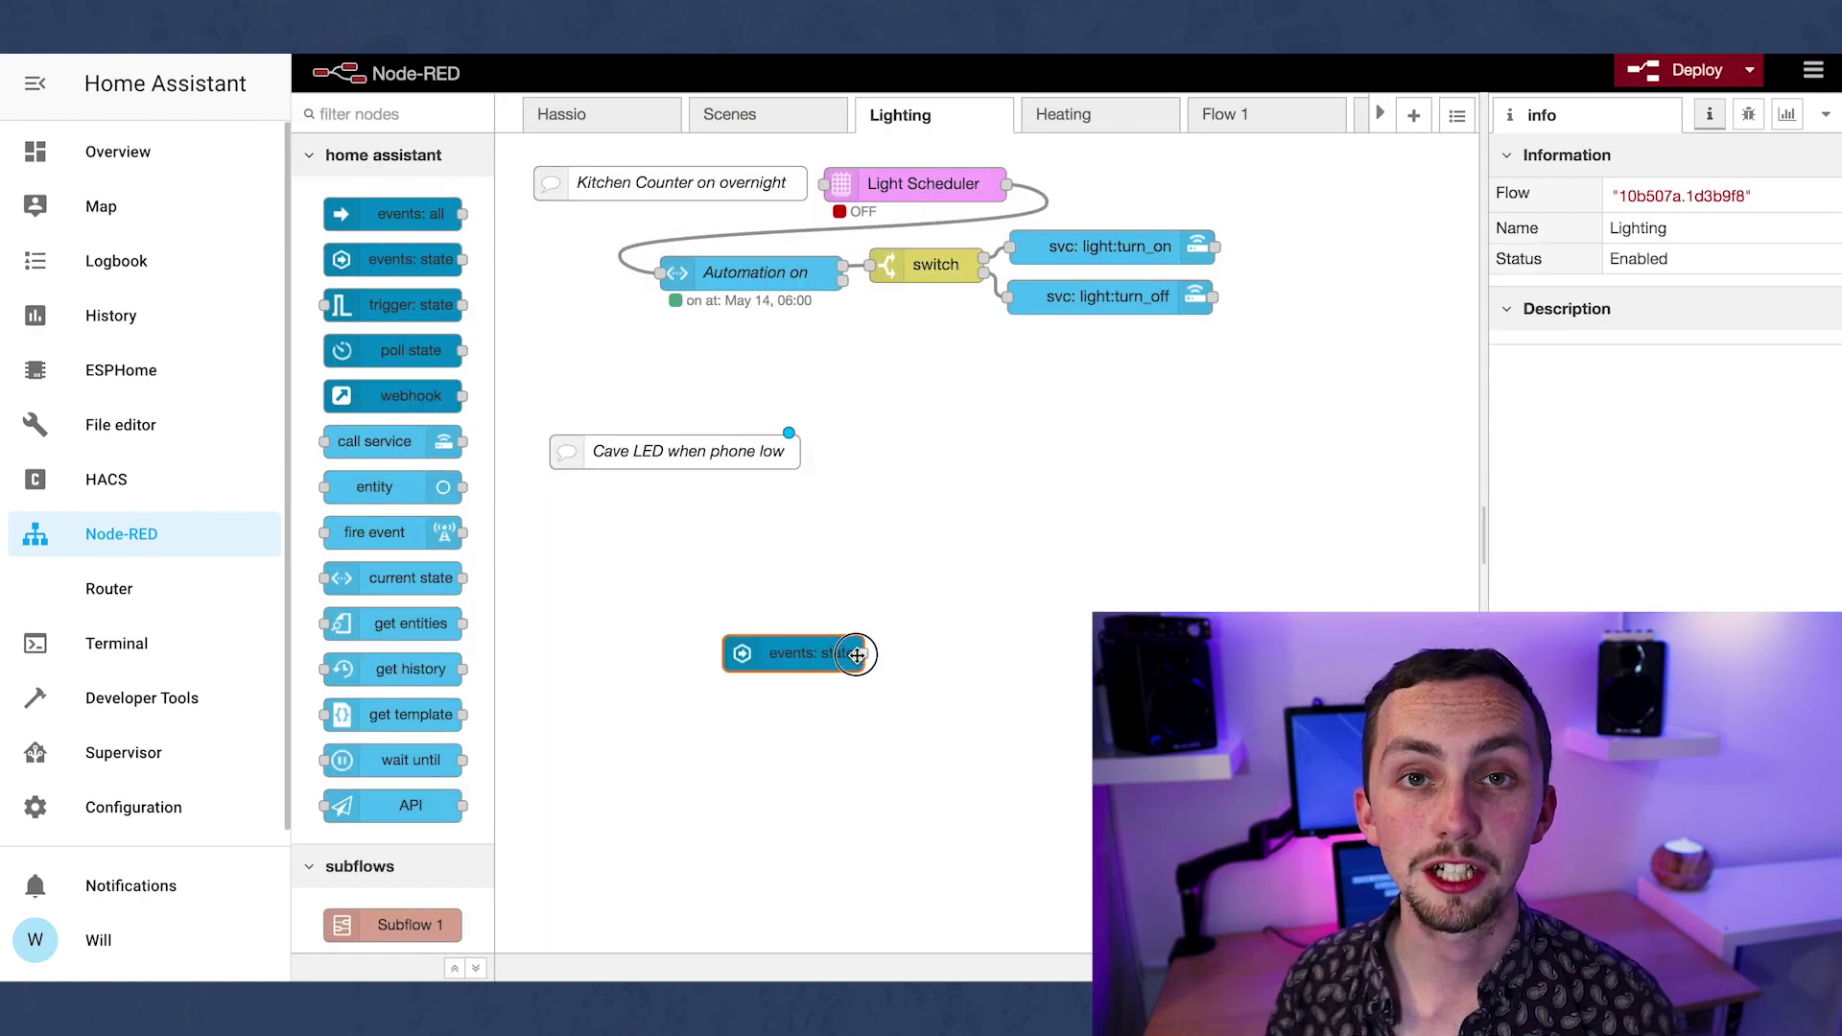
pyautogui.doubleClick(856, 656)
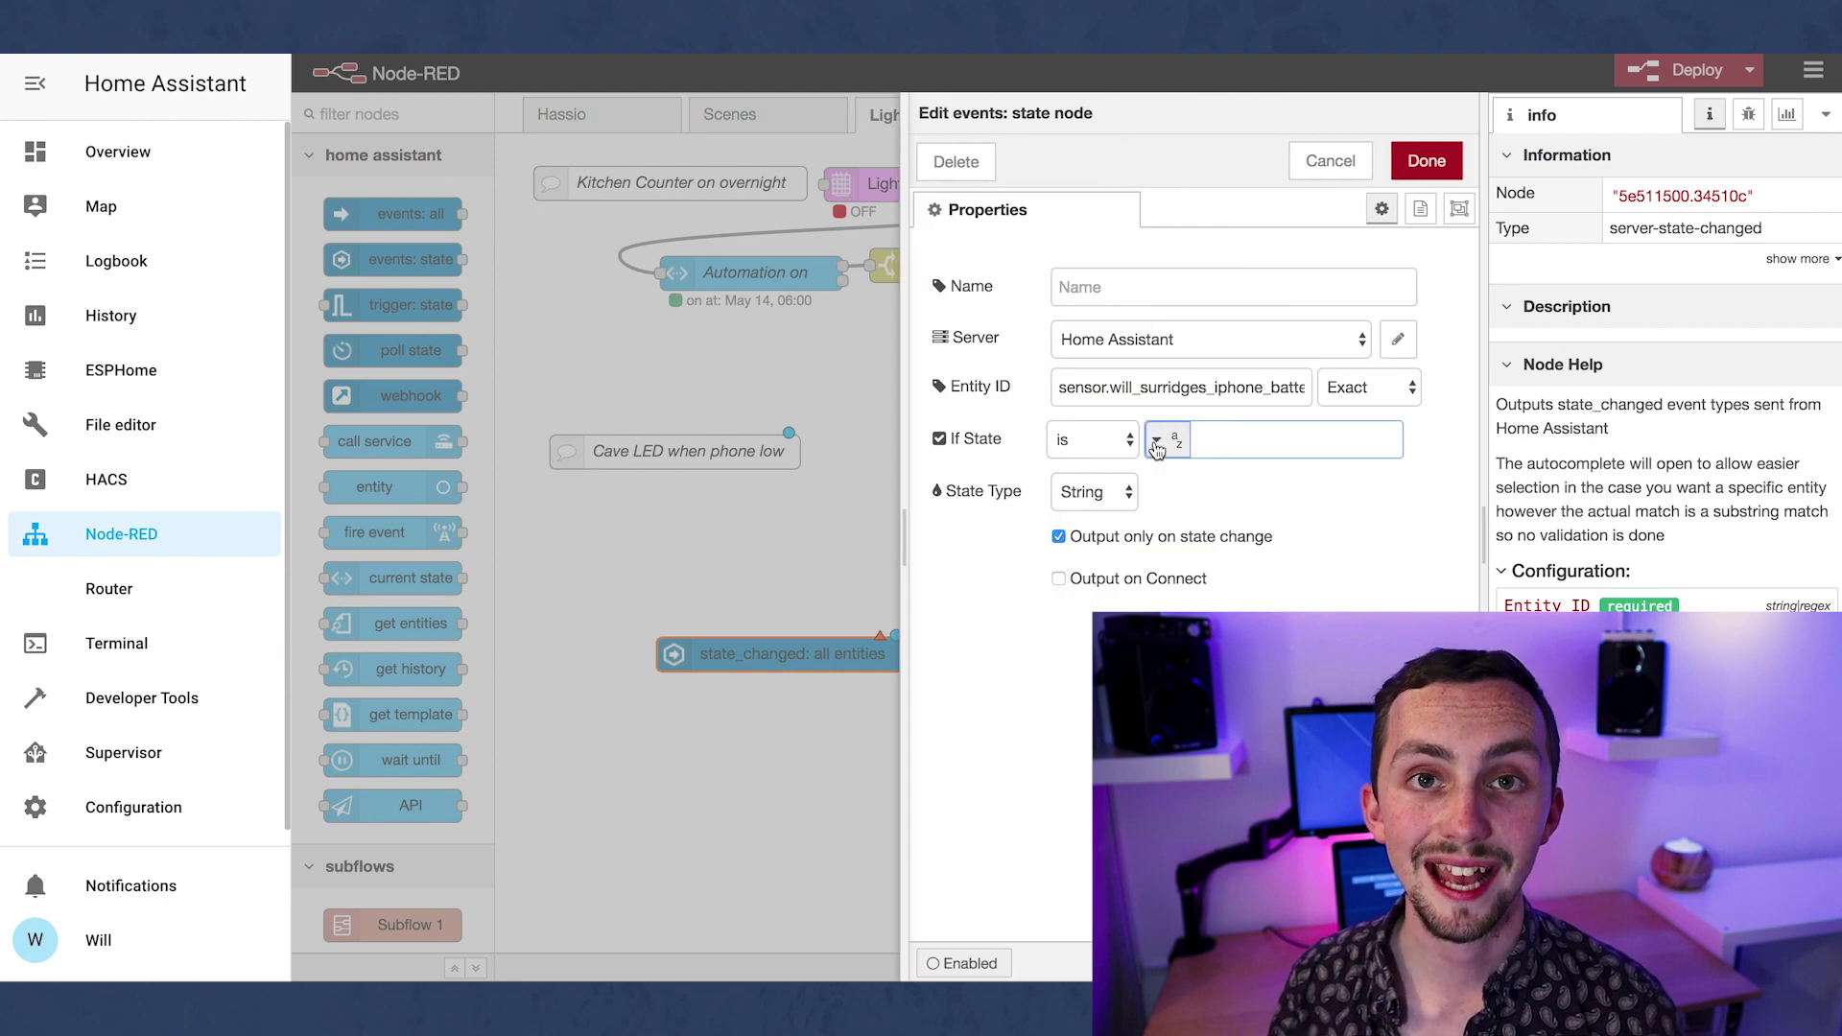
pyautogui.click(1118, 443)
pyautogui.click(1176, 468)
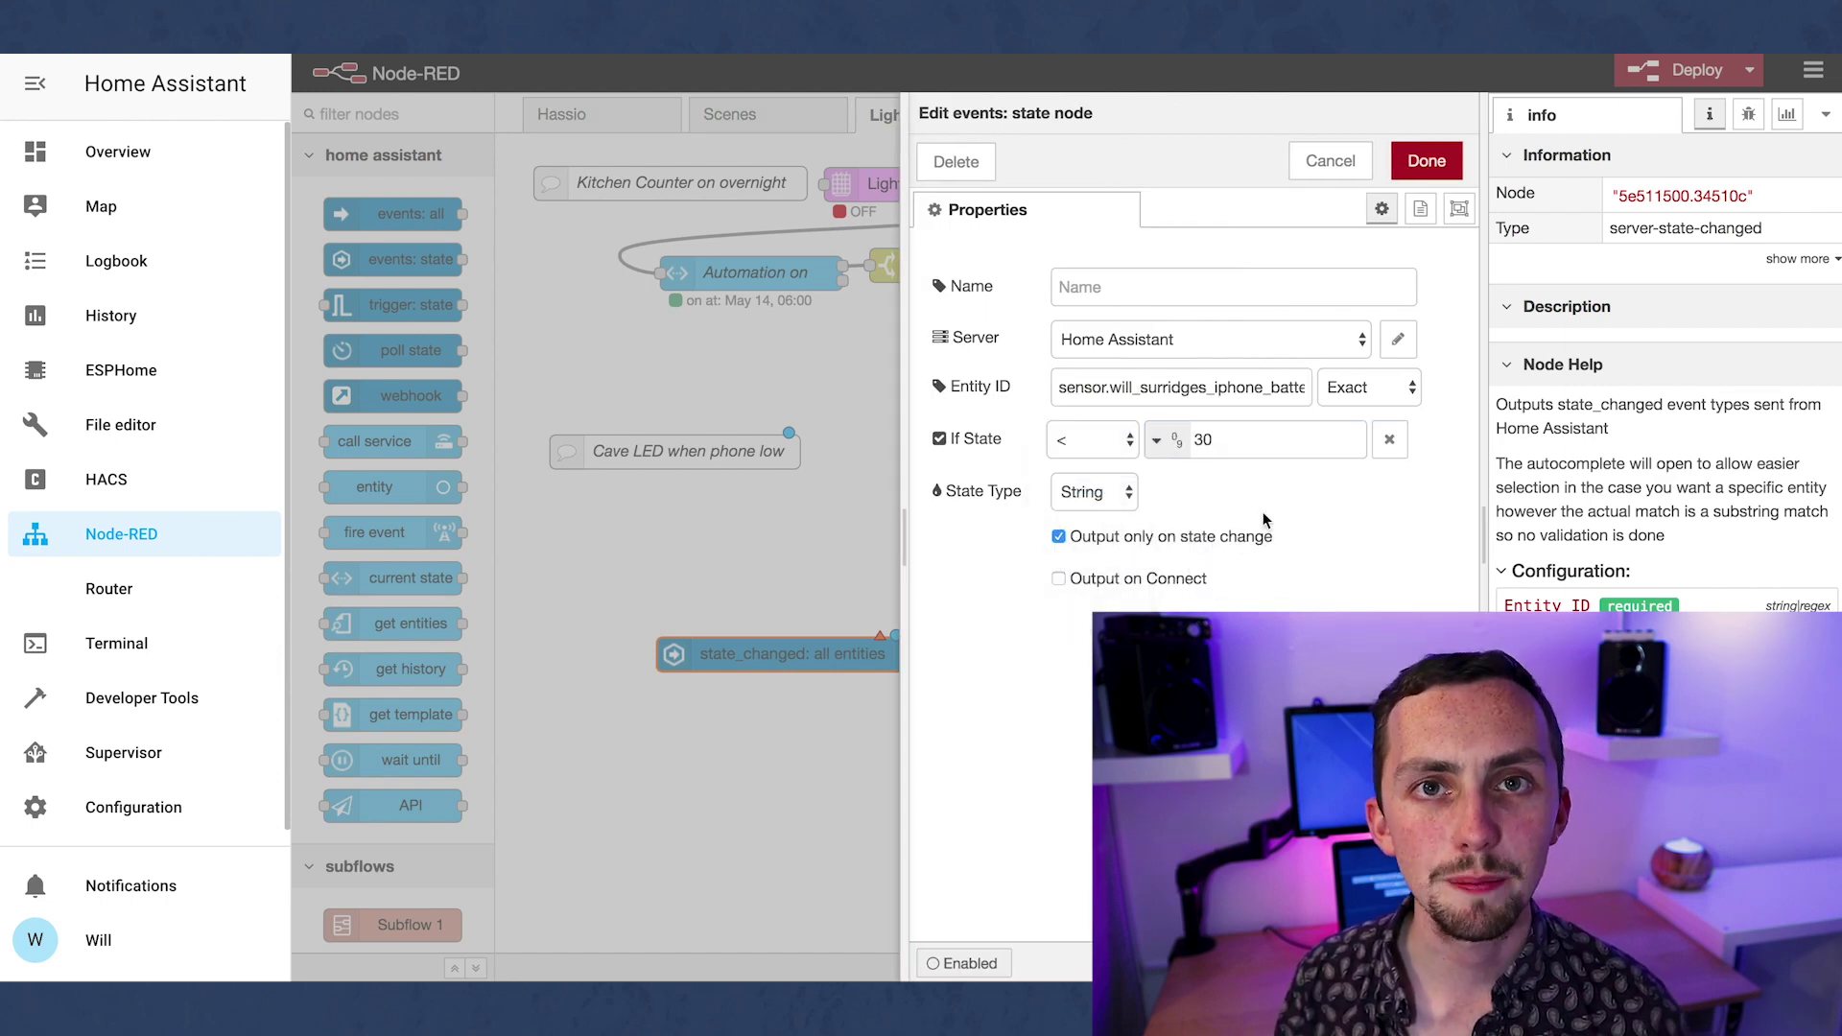
pyautogui.click(1427, 161)
pyautogui.moveTo(1082, 645); pyautogui.dragTo(1066, 641)
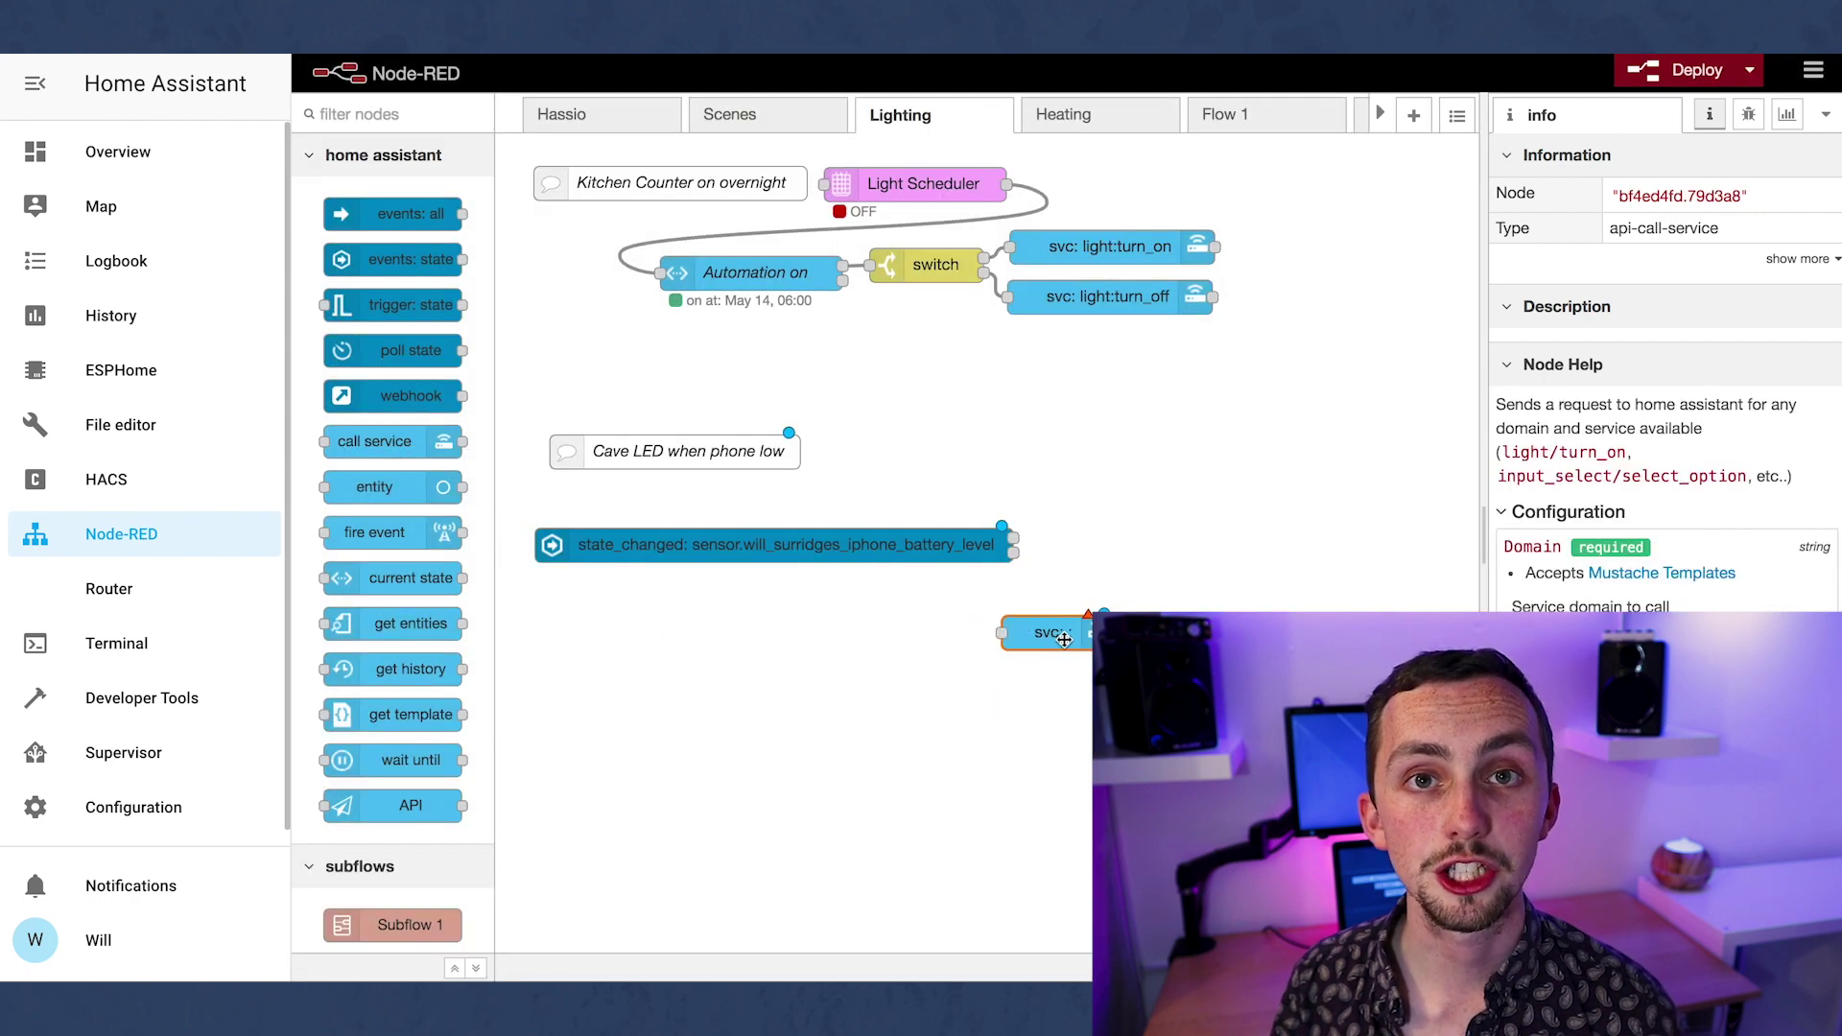
# Set the call service node to light.turn_on with Data JSON setting the Rainbow Effect With Custom Values
pyautogui.doubleClick(1061, 641)
pyautogui.click(1111, 388)
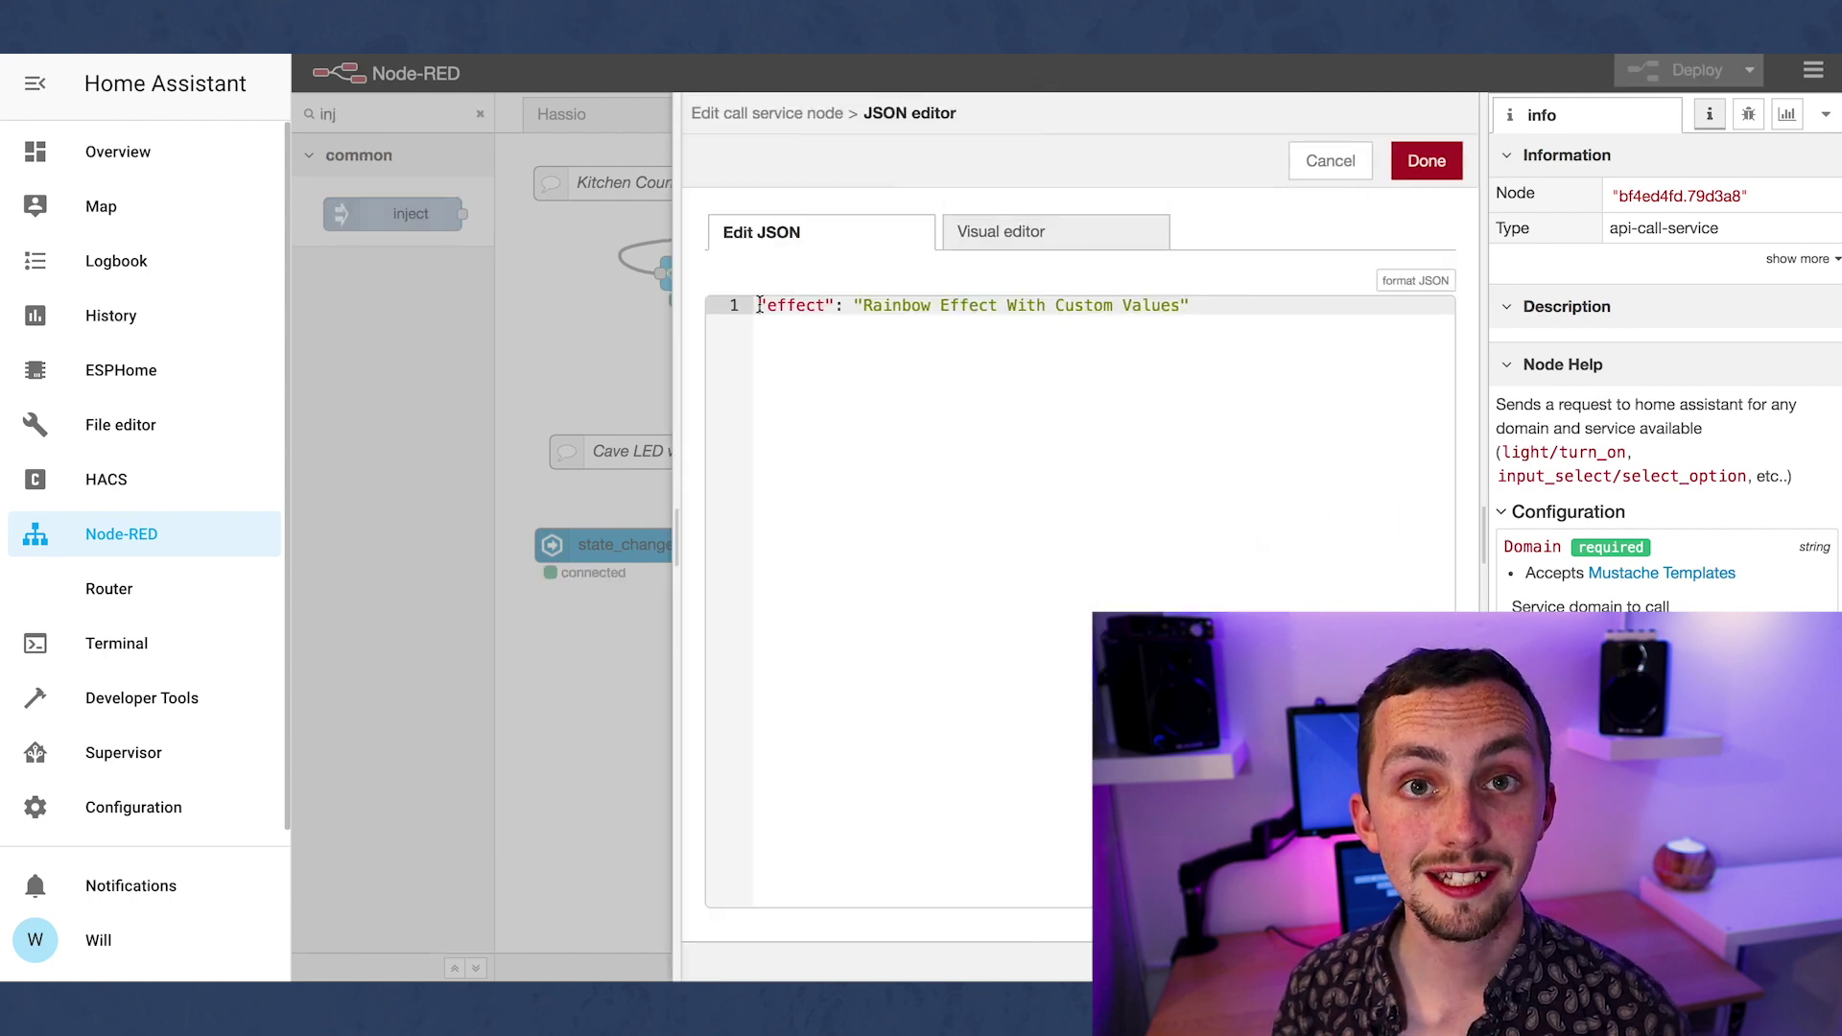
pyautogui.press('Return')
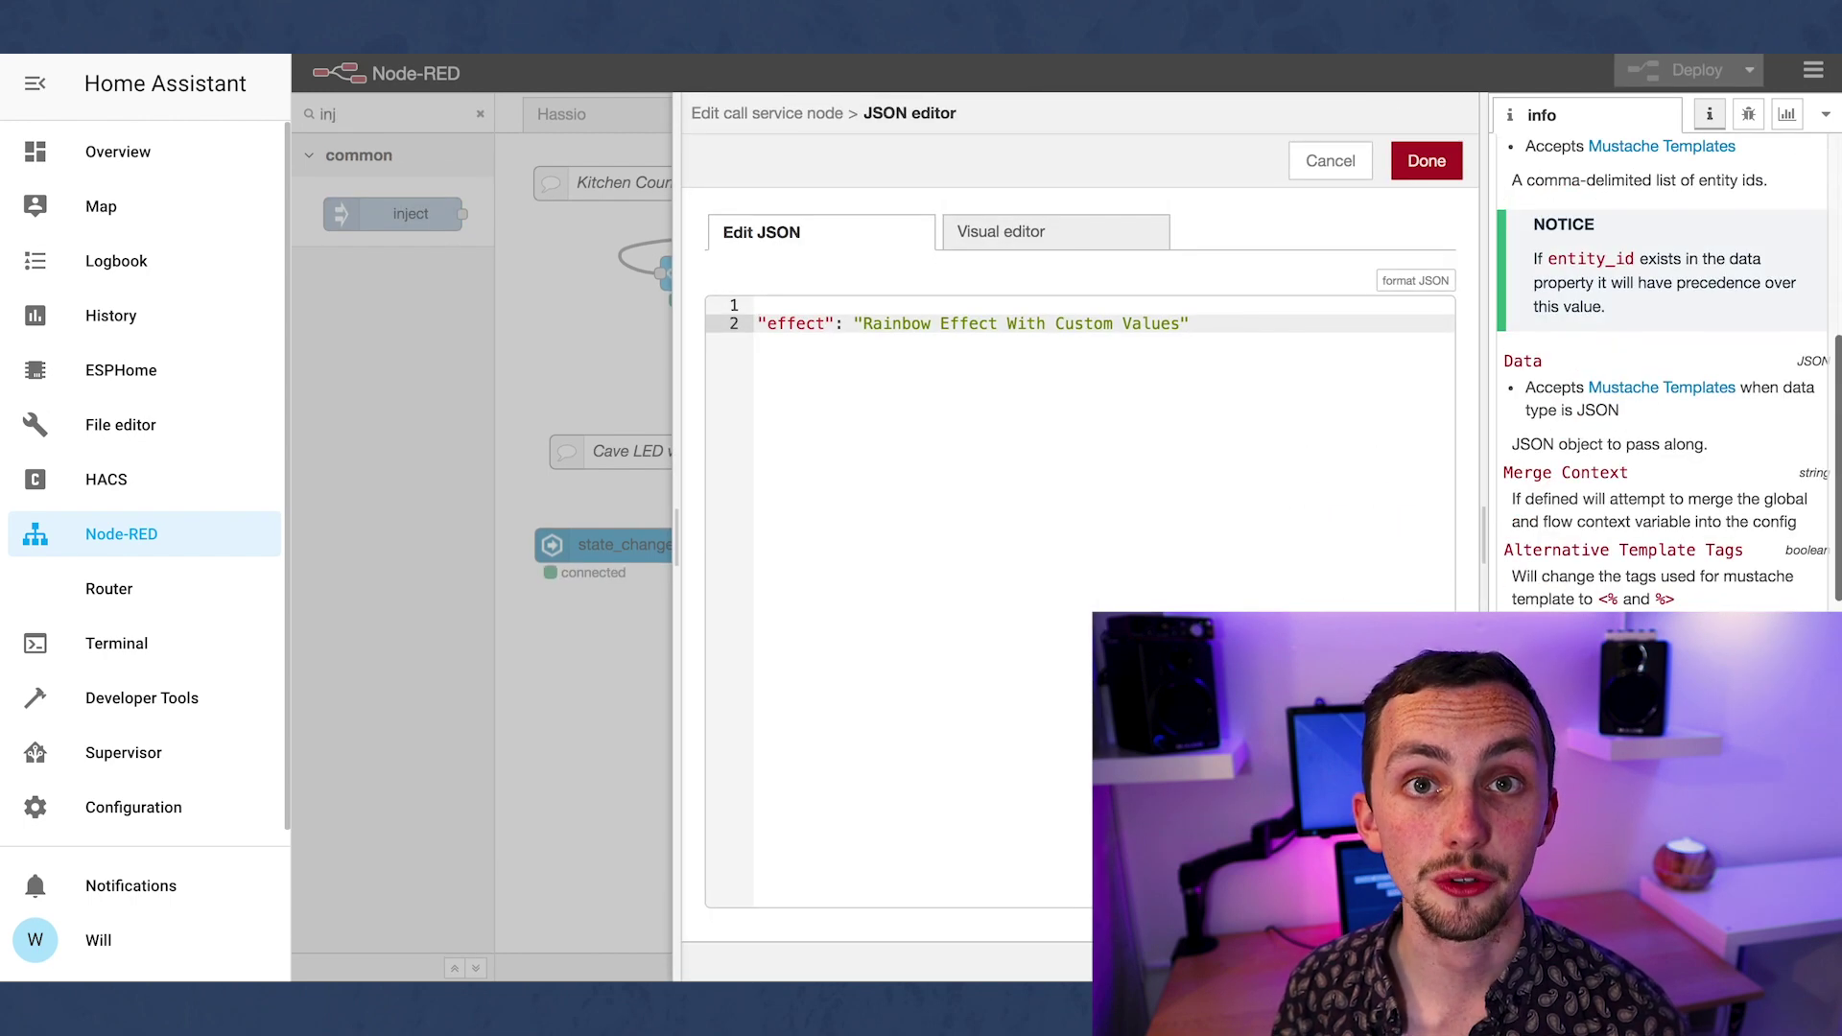
pyautogui.scroll(-3, 1660, 384)
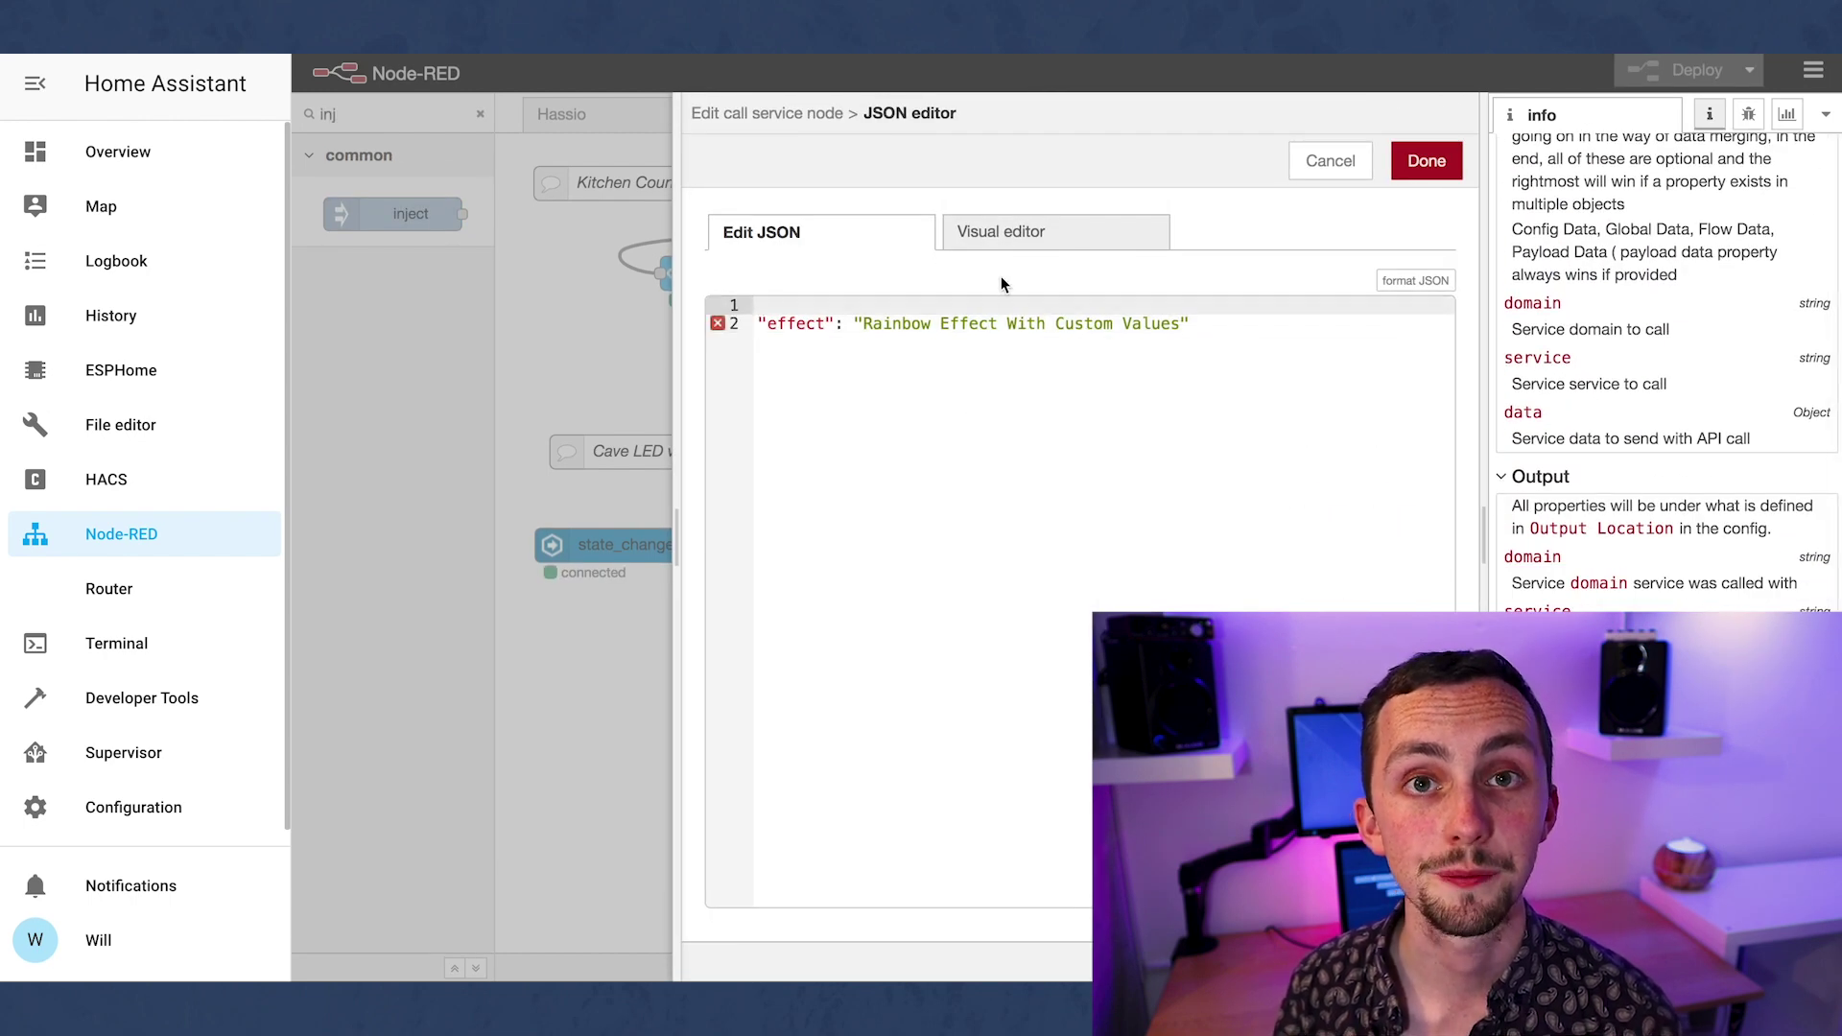
pyautogui.write('{')
pyautogui.press('Return')
pyautogui.click(860, 398)
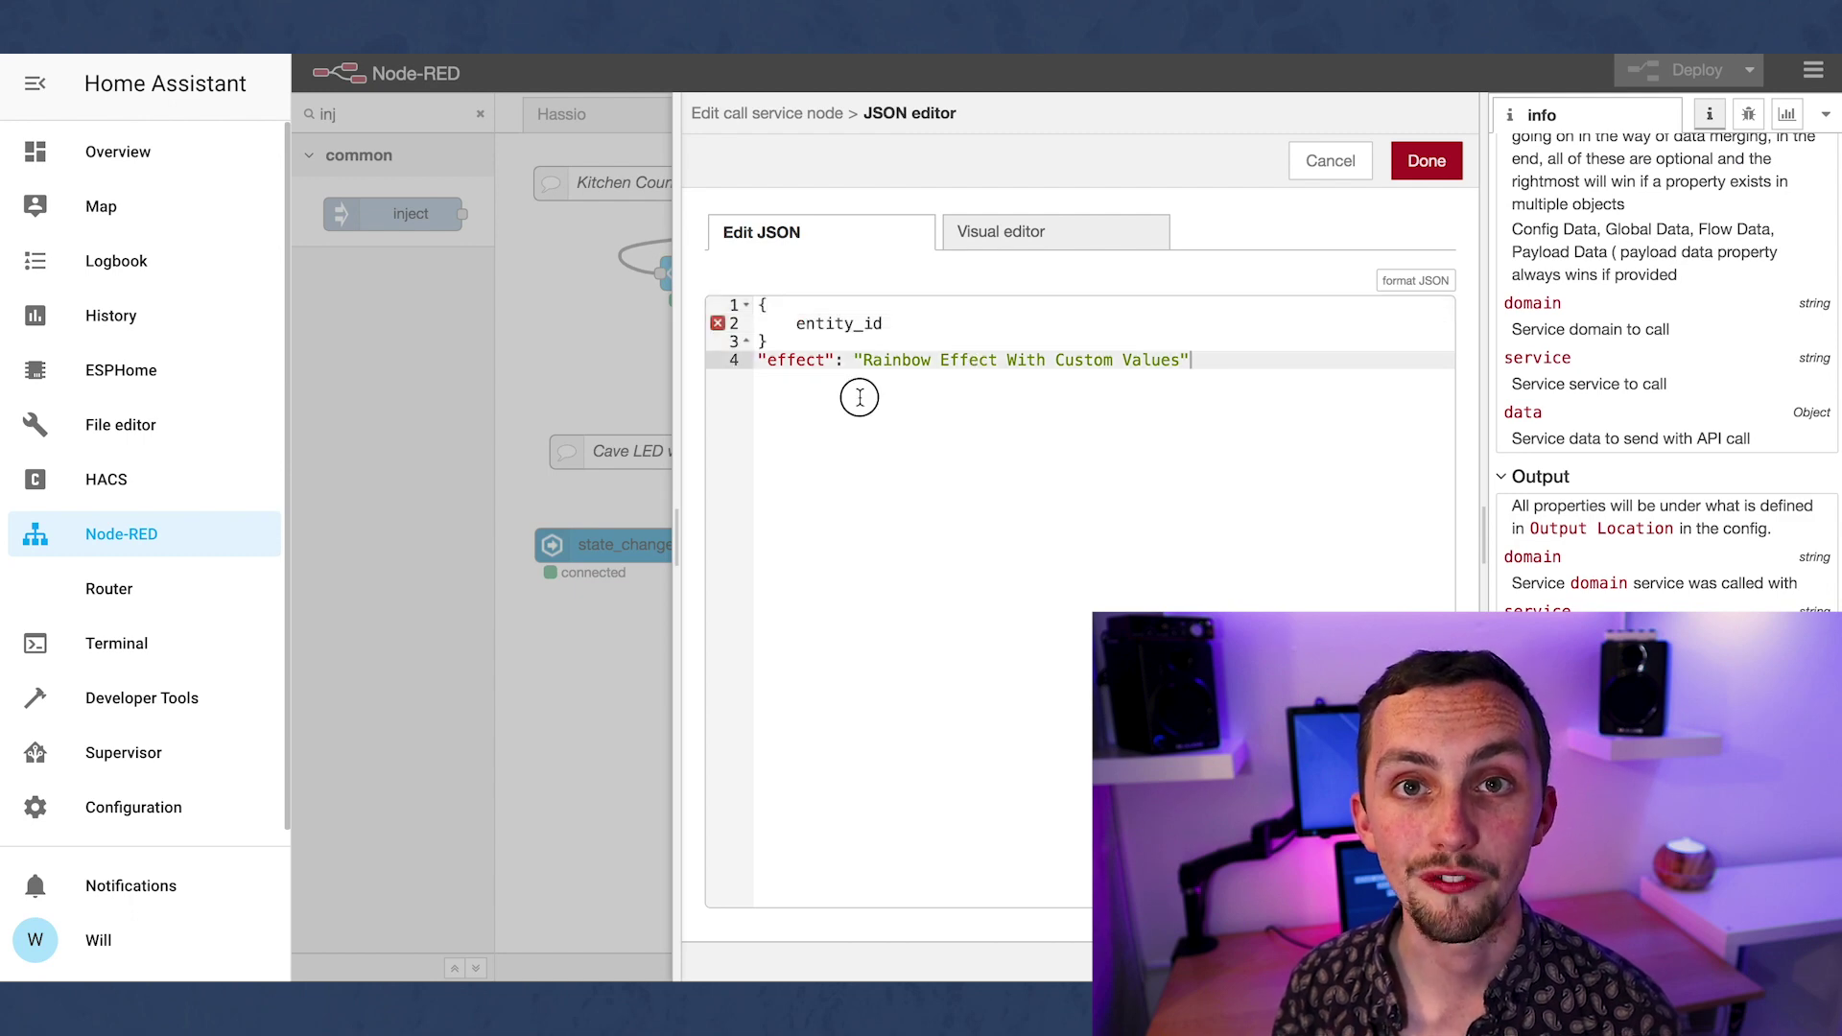
pyautogui.hotkey('ctrl', 'x')
pyautogui.click(804, 322)
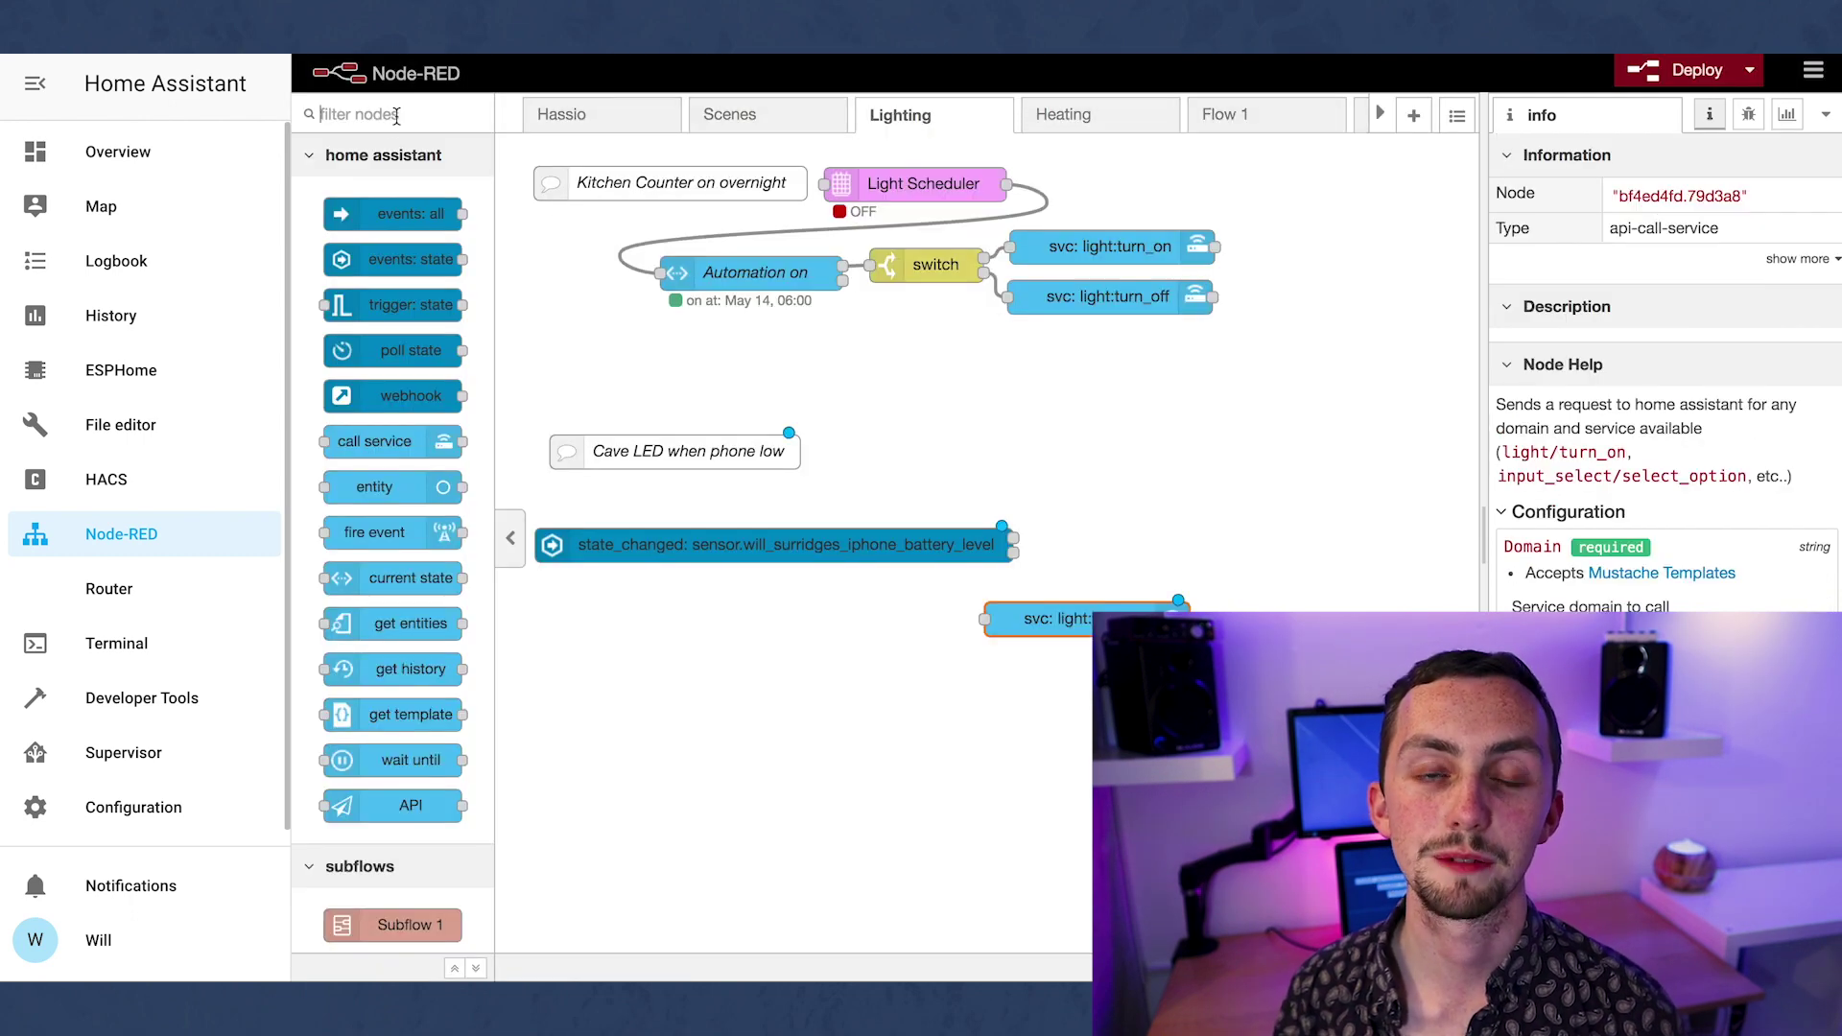
# Add a timestamp inject node and wire it to the light turn_on service call
pyautogui.write('inj')
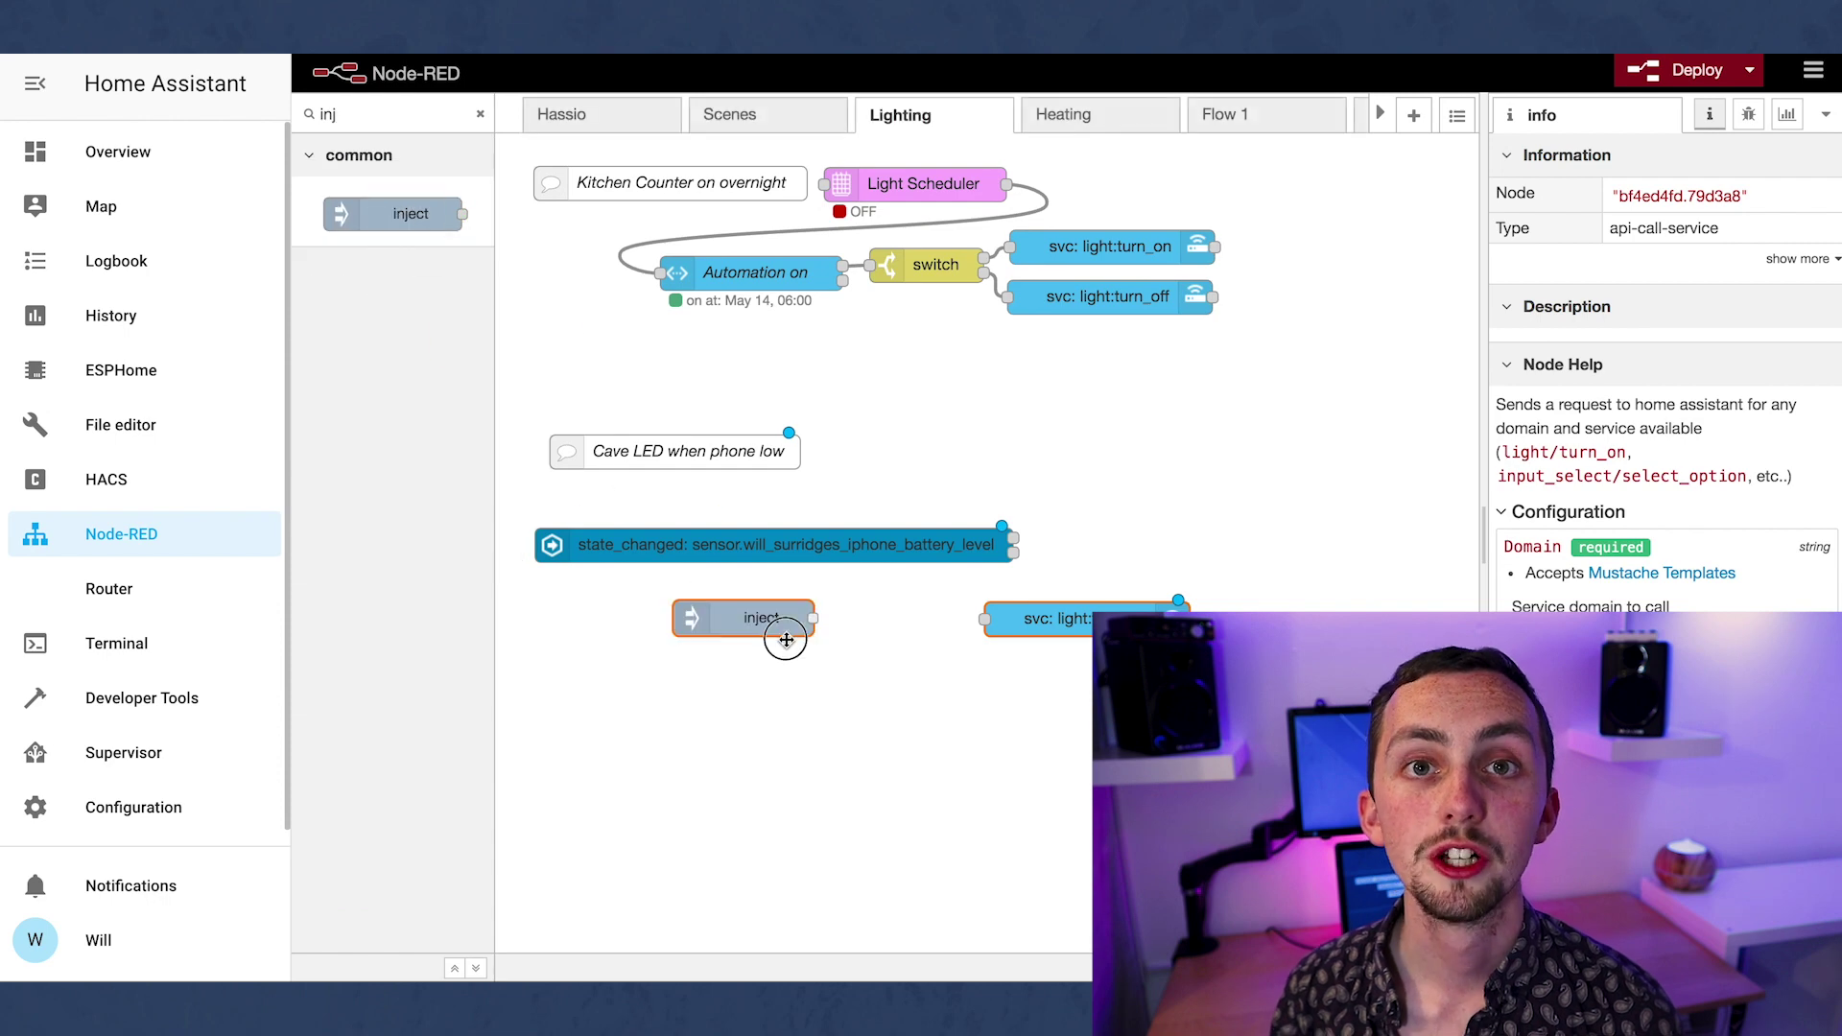
pyautogui.moveTo(797, 655); pyautogui.dragTo(802, 651)
pyautogui.moveTo(990, 622); pyautogui.dragTo(990, 622)
# Deploy the flow despite the unconfigured node and fire the inject to test the rainbow light
pyautogui.click(1684, 69)
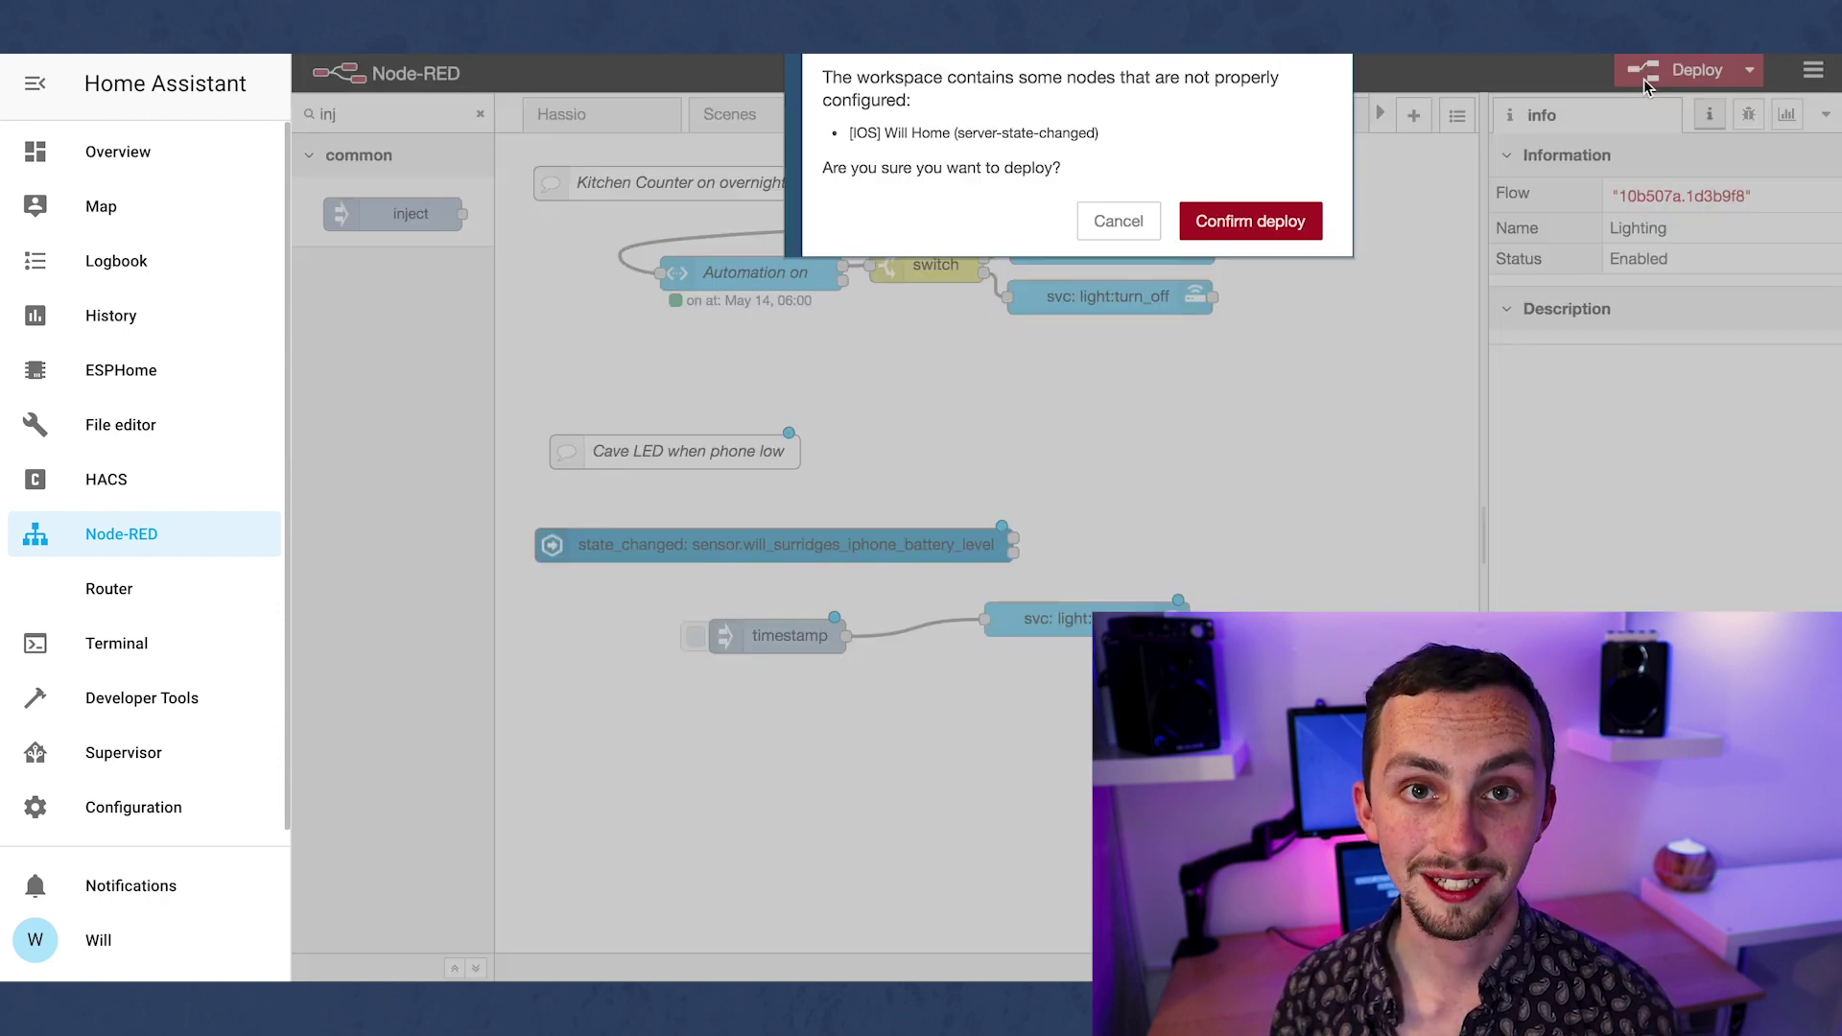
pyautogui.click(1250, 220)
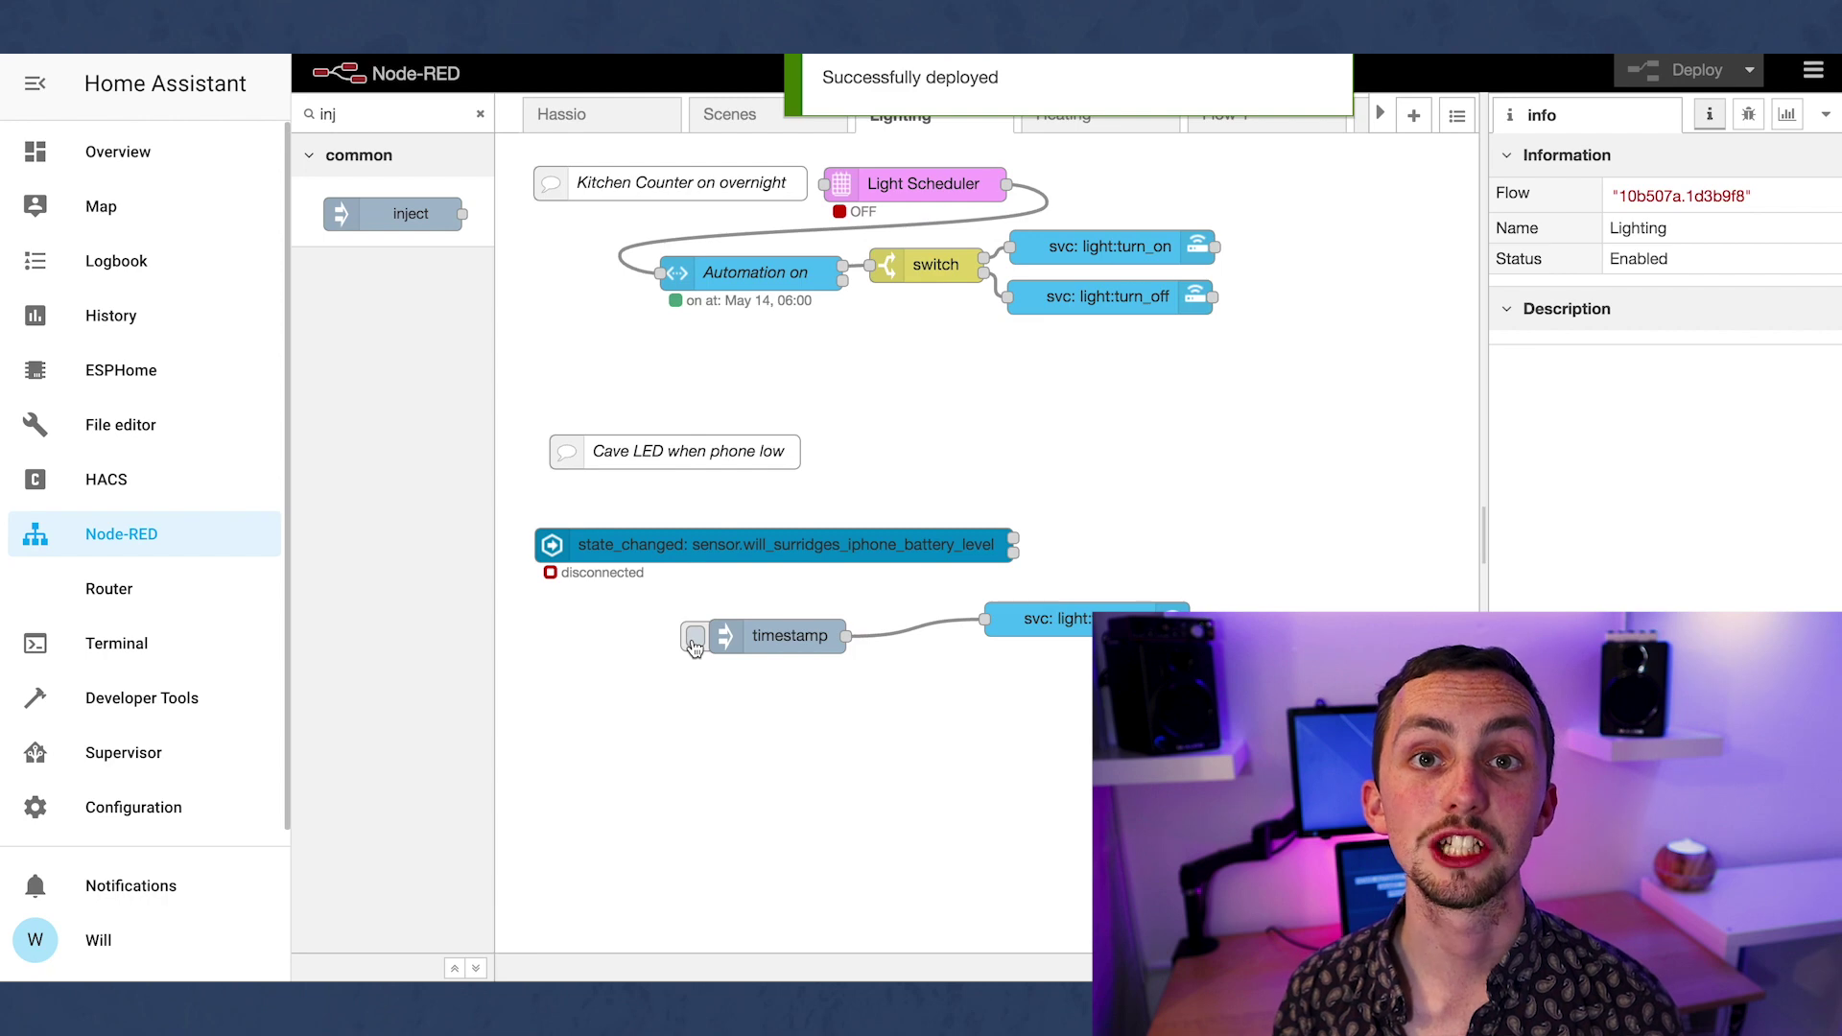
pyautogui.click(694, 640)
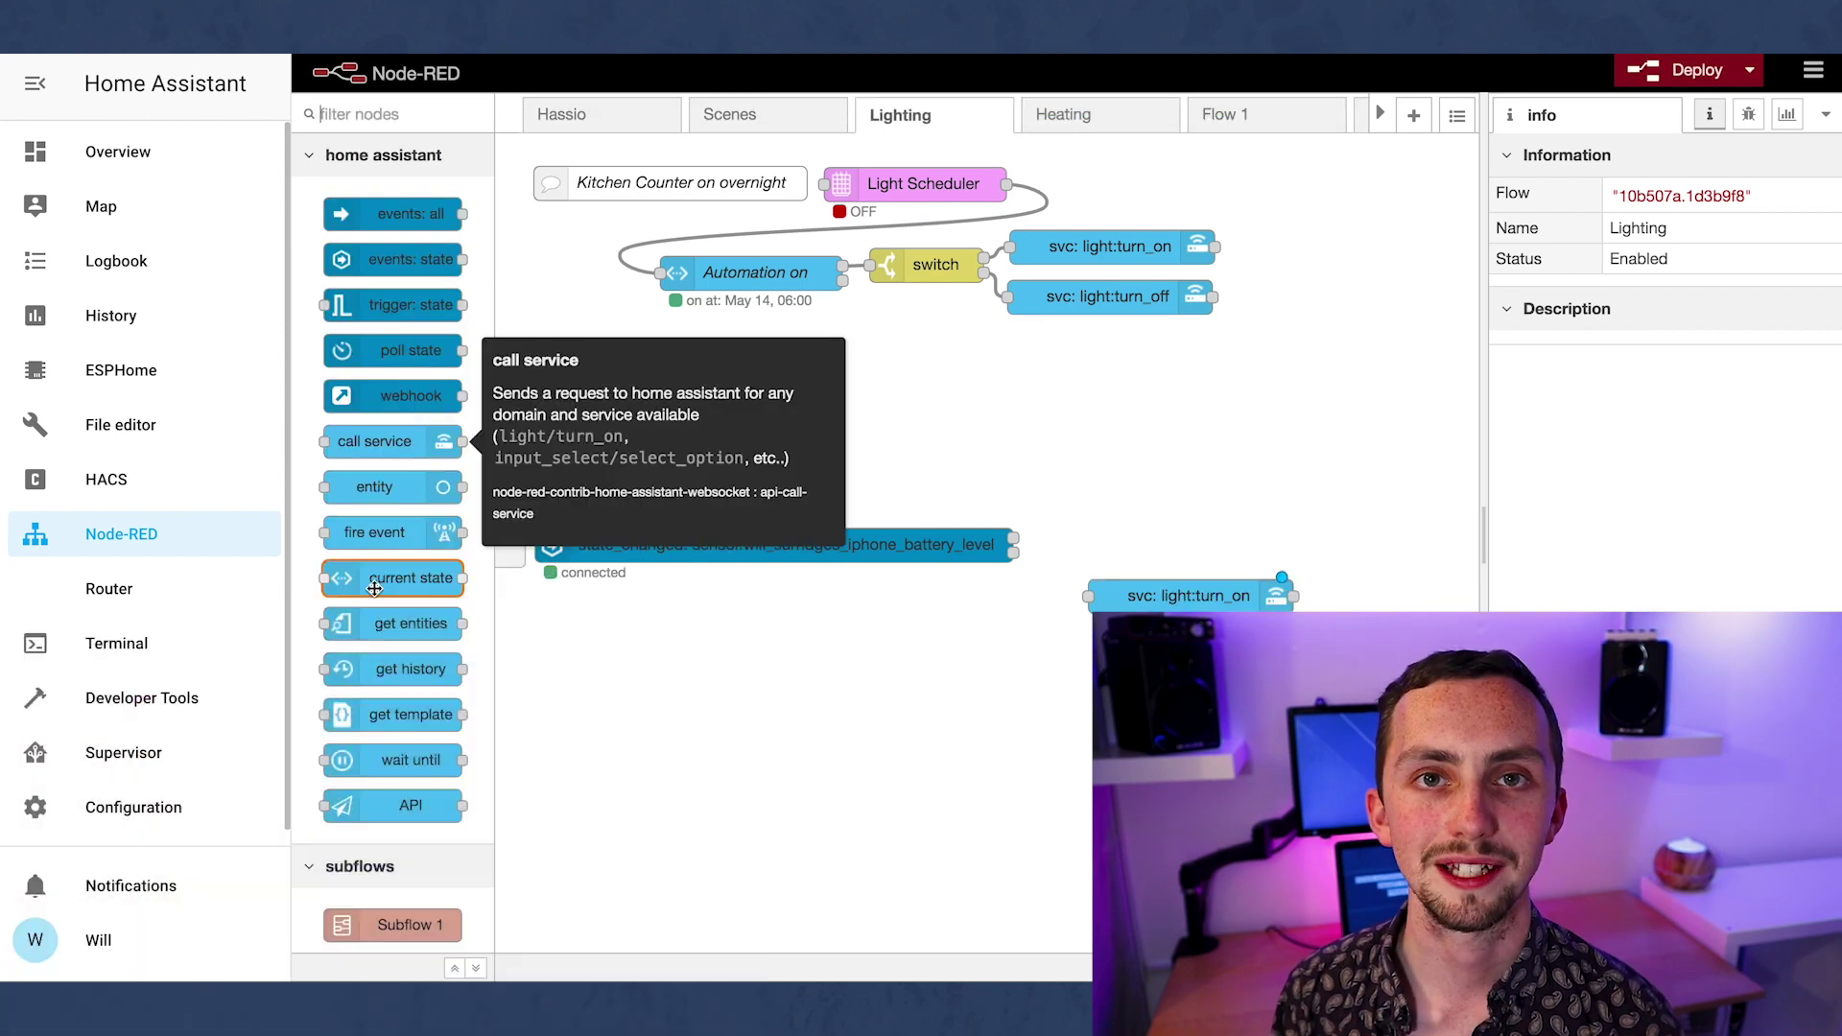
# Insert a current state node after the battery trigger, checking that switch.cave is on
pyautogui.moveTo(373, 589); pyautogui.dragTo(761, 613)
pyautogui.moveTo(1014, 544); pyautogui.dragTo(1098, 587)
pyautogui.doubleClick(845, 619)
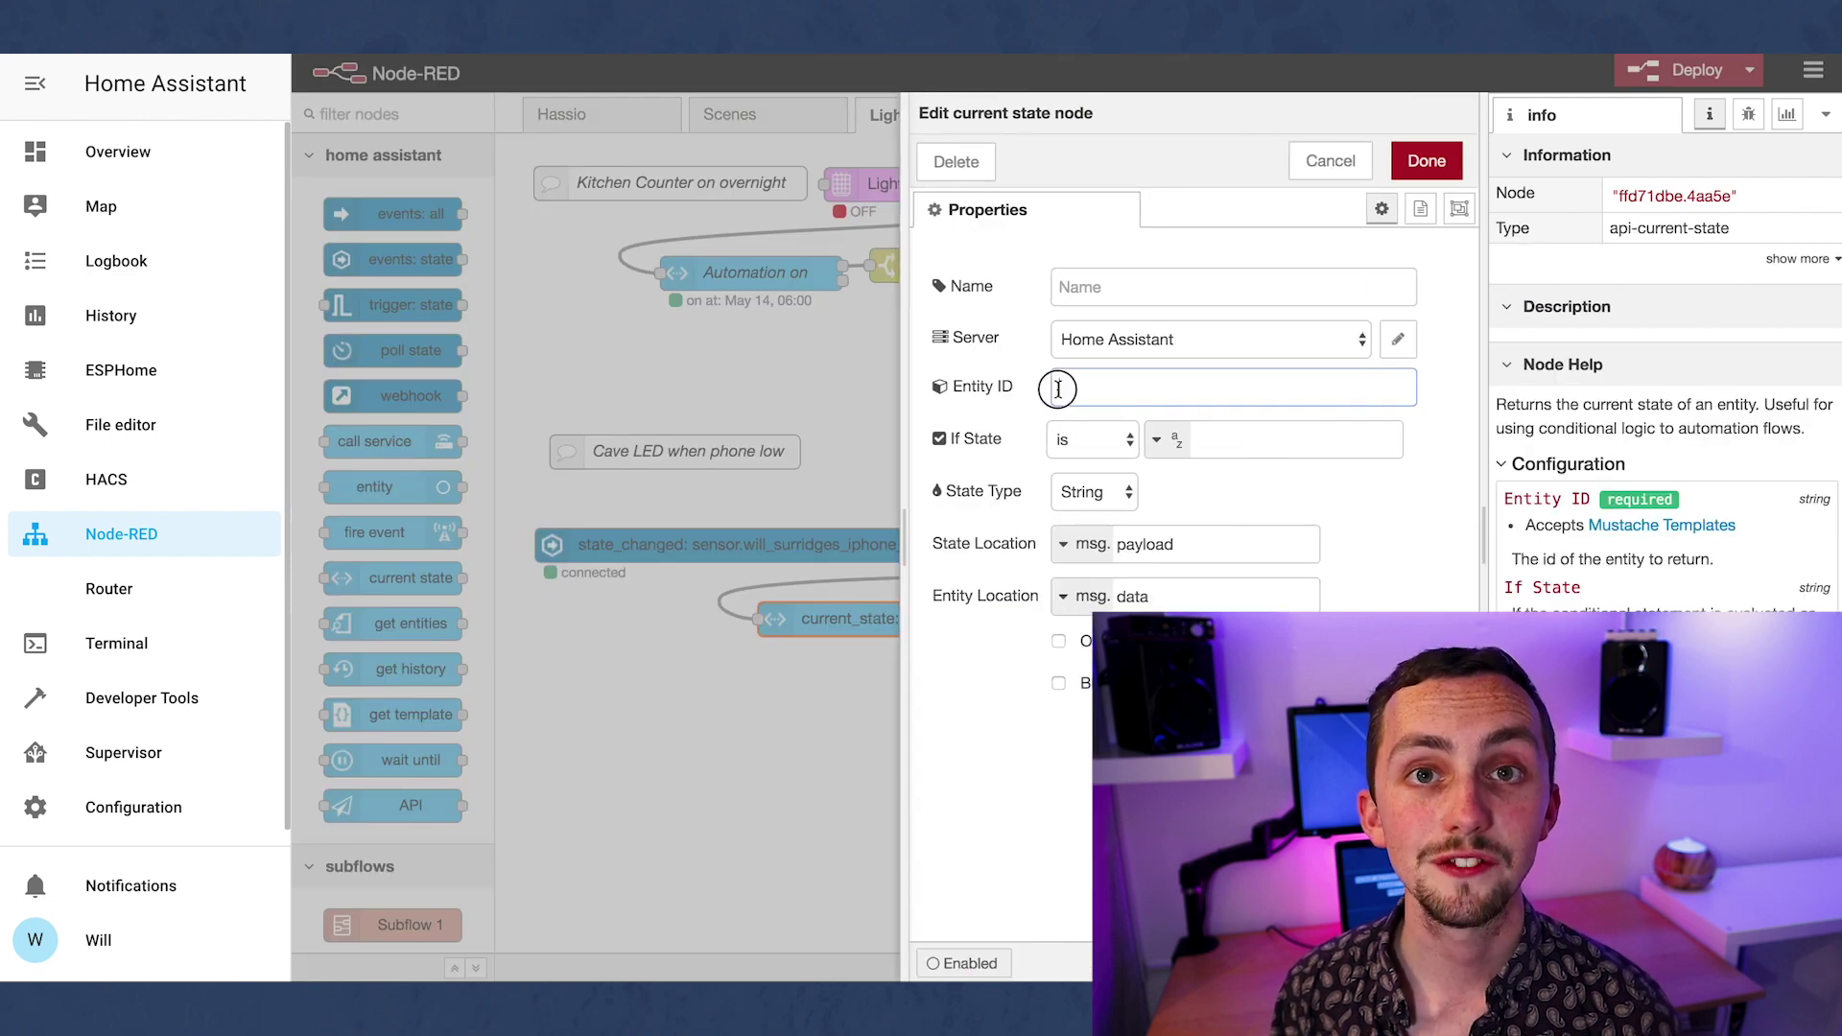
pyautogui.write('cave')
pyautogui.click(1077, 669)
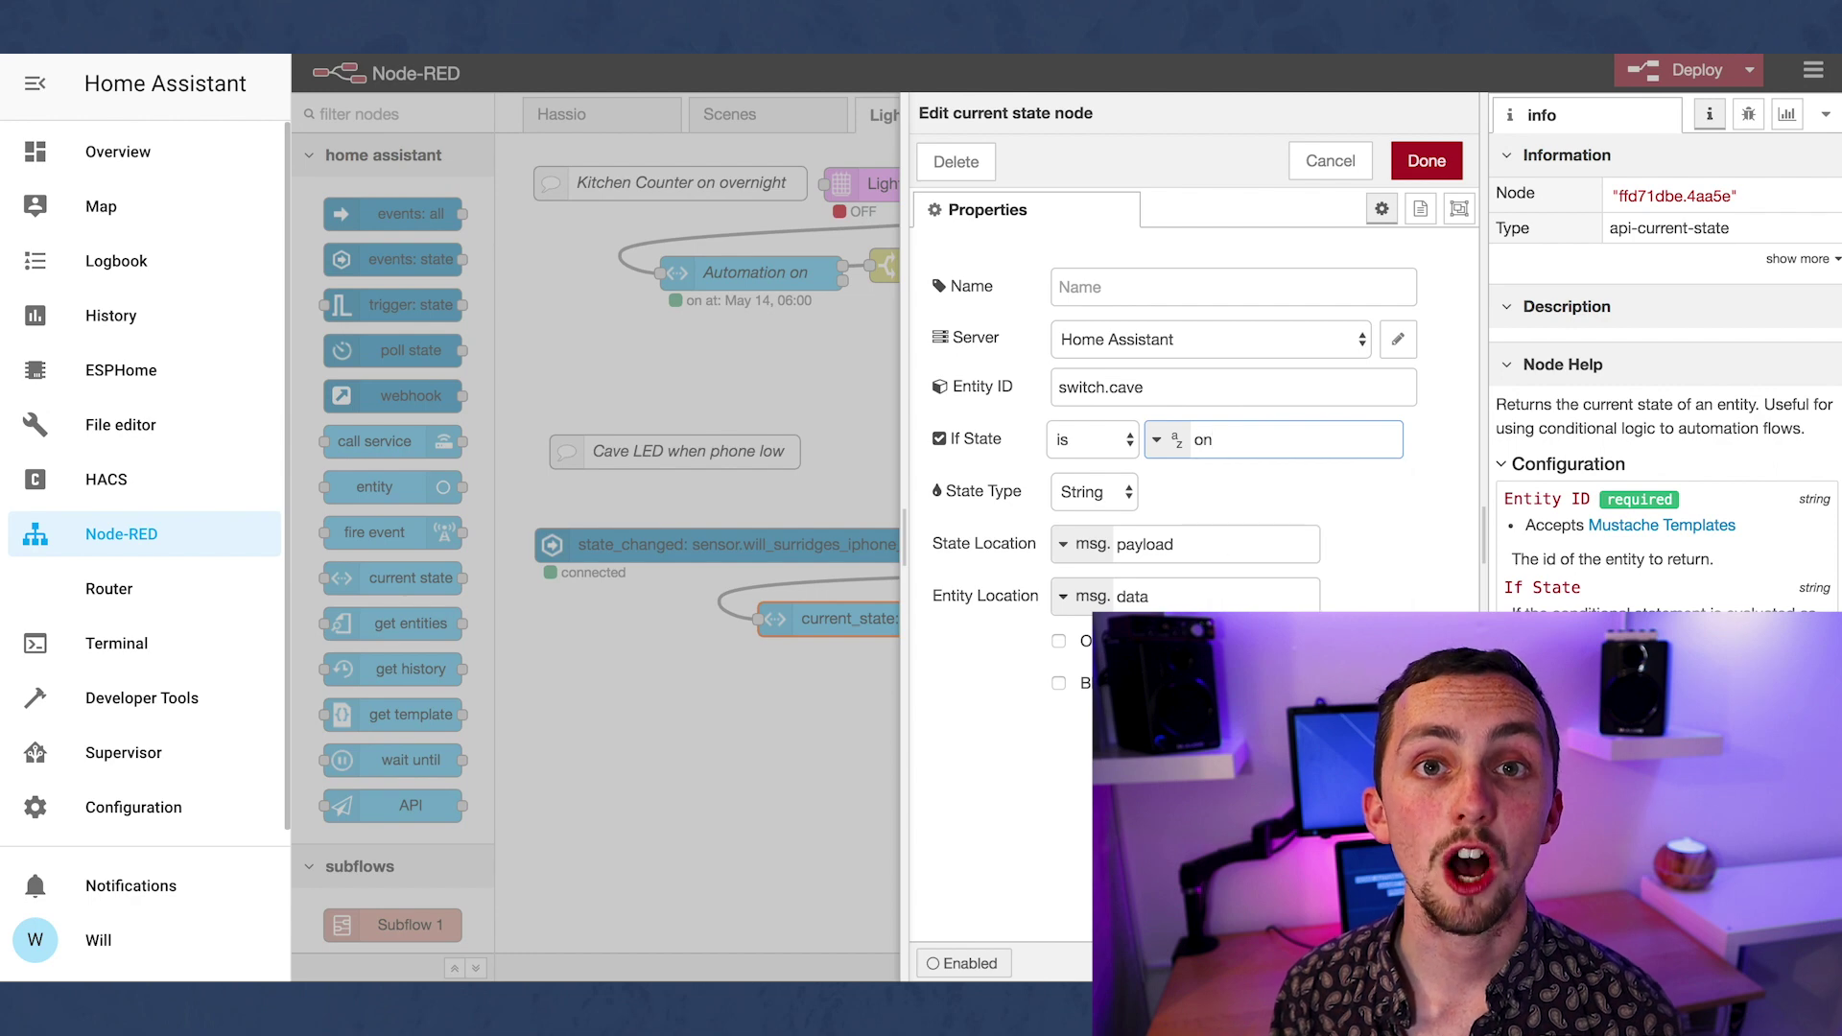
pyautogui.click(1422, 163)
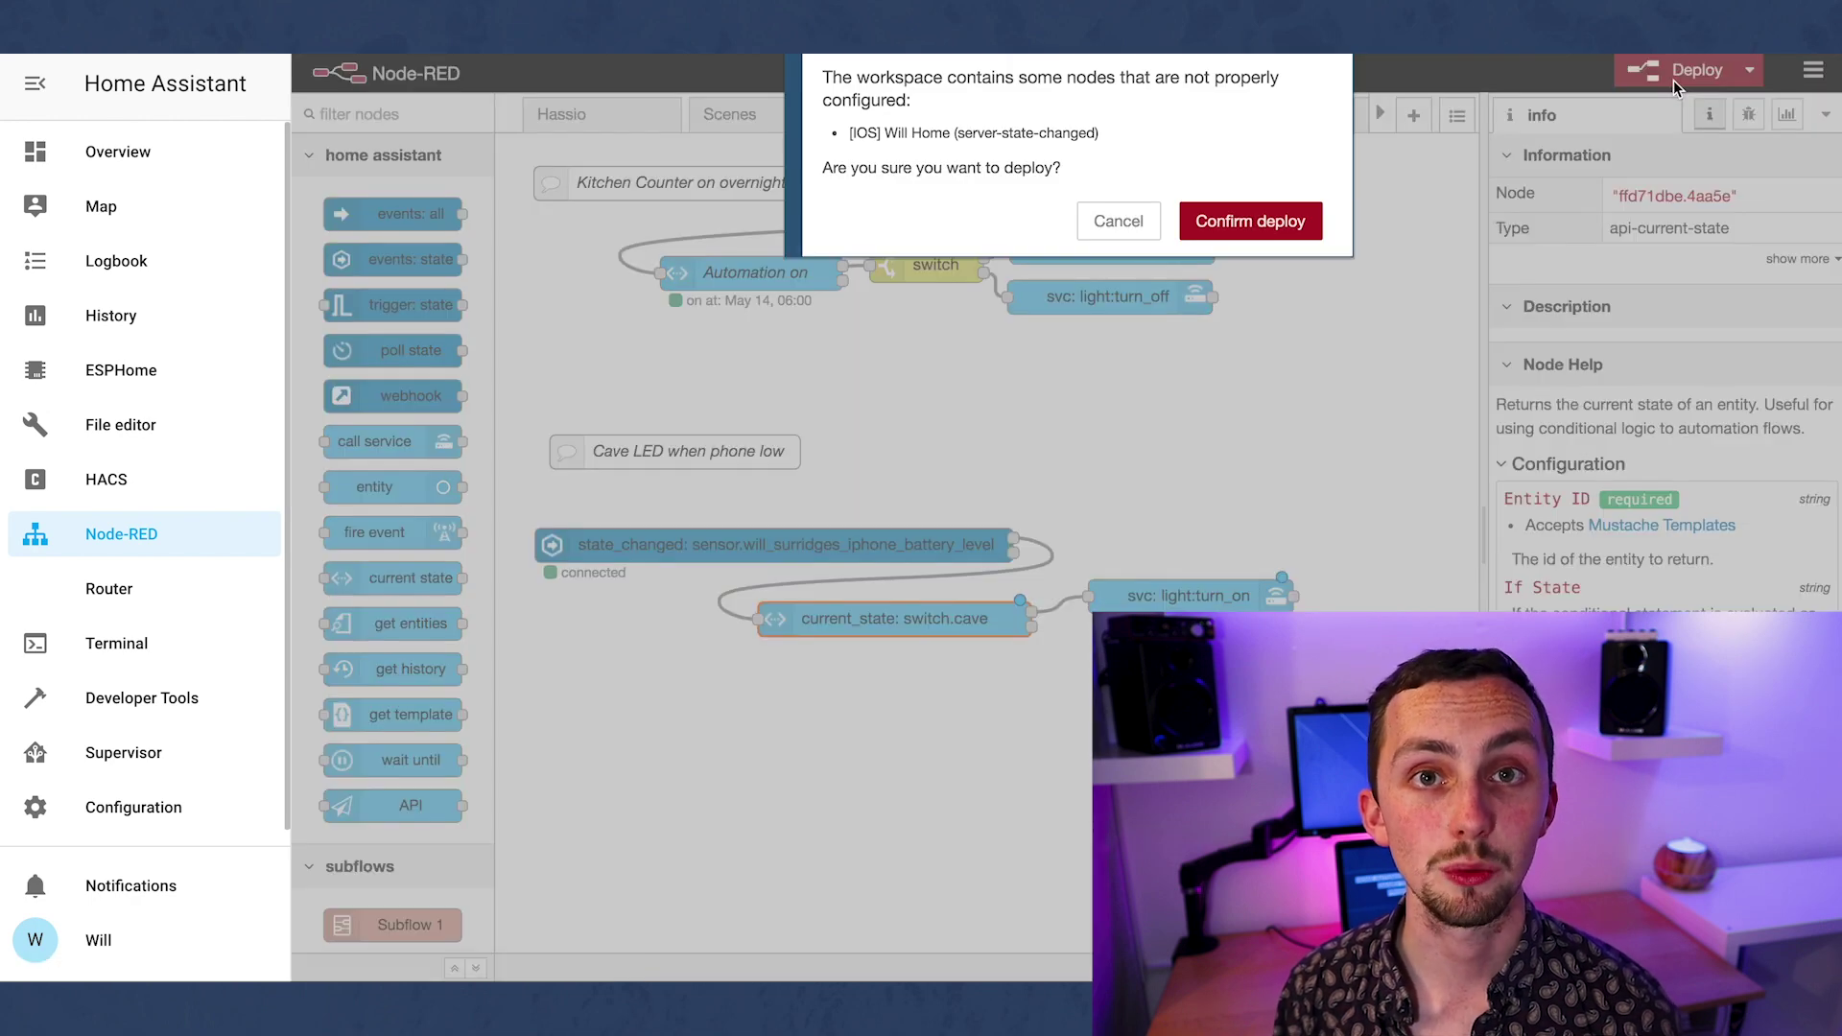